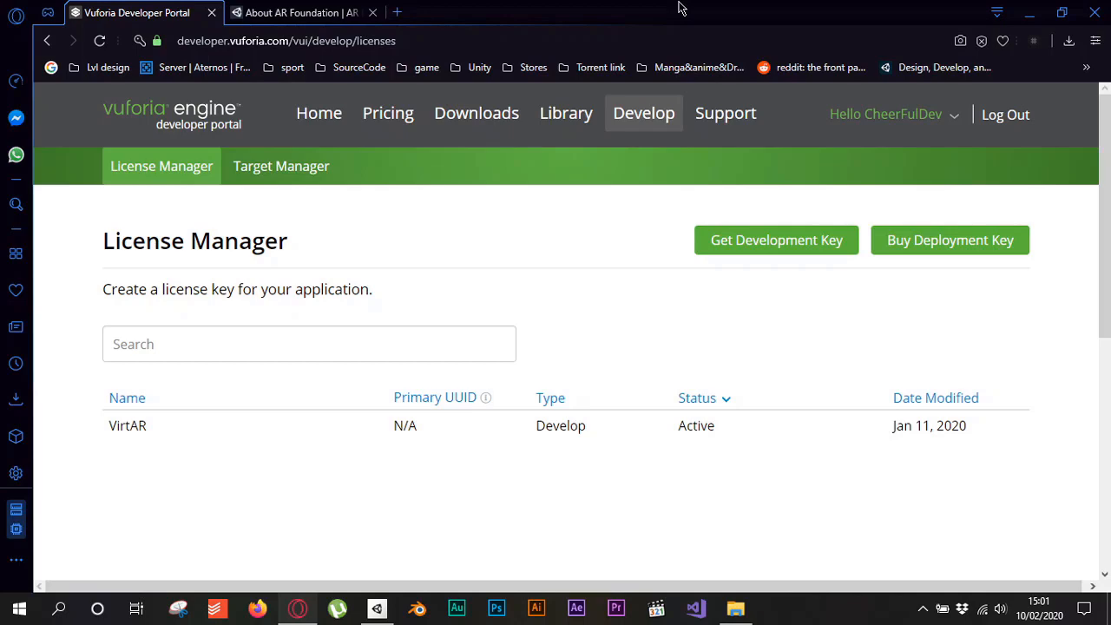
# Step: Open the AR Foundation documentation page and read its overview of the supported AR concepts
pyautogui.click(300, 12)
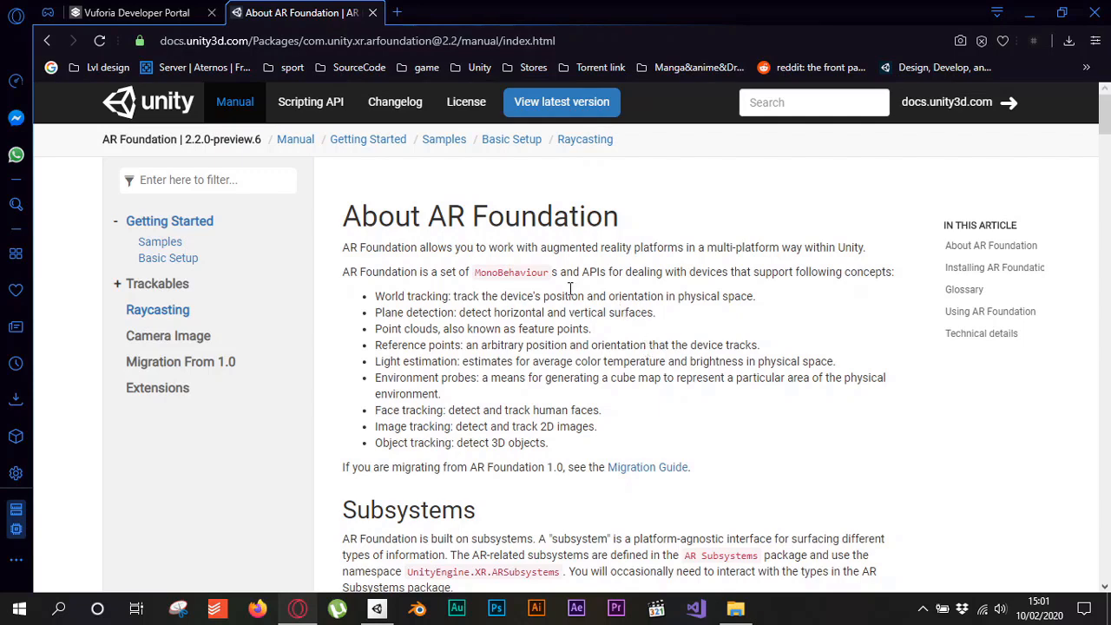
pyautogui.scroll(-2, 656, 261)
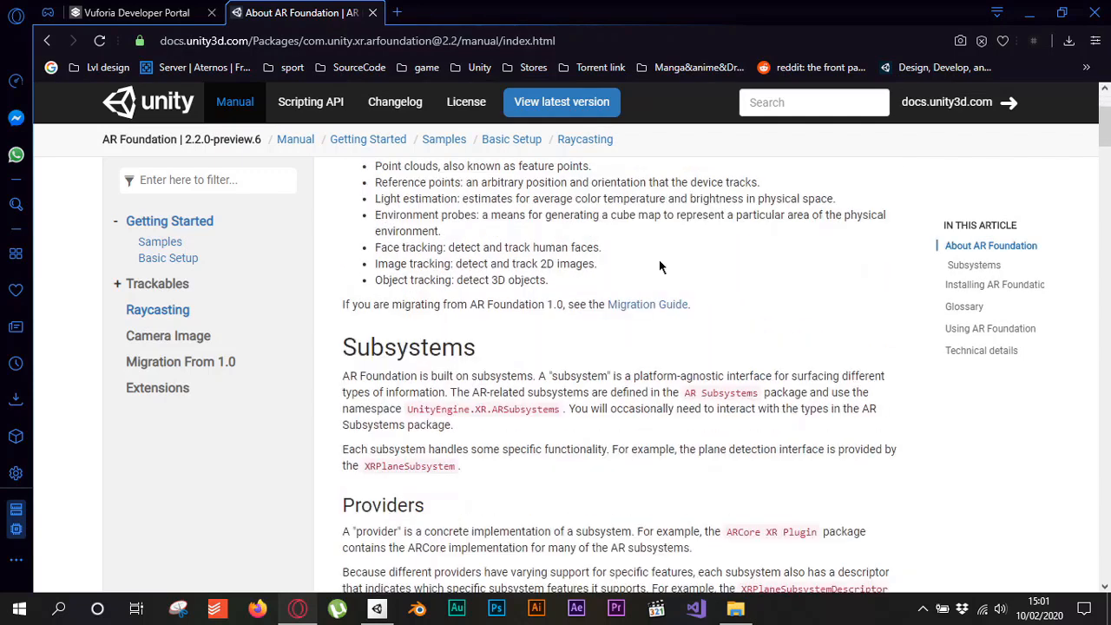
pyautogui.scroll(2, 660, 265)
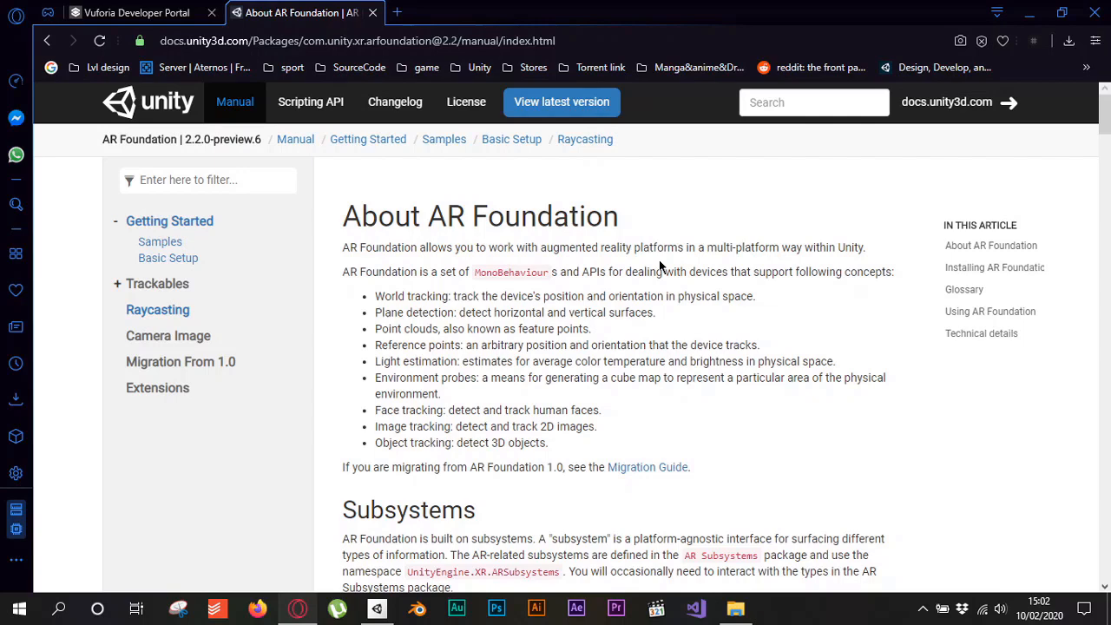
# Step: Return to the Vuforia Developer Portal and look over the License Manager page and the account options
pyautogui.click(143, 12)
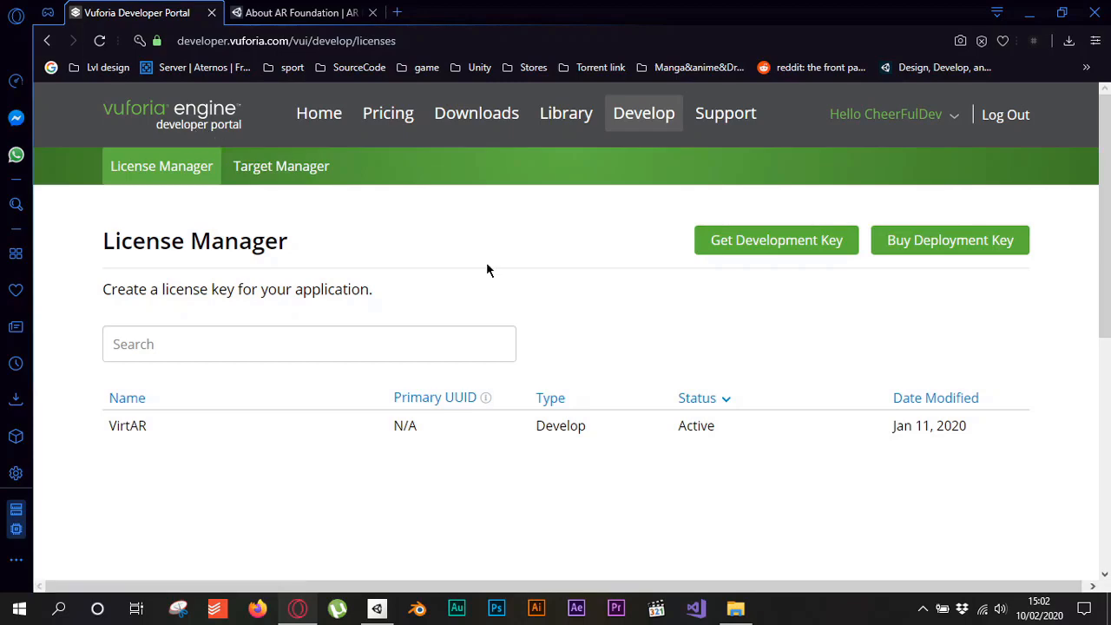
pyautogui.scroll(-2, 481, 265)
pyautogui.scroll(2, 480, 265)
pyautogui.click(956, 123)
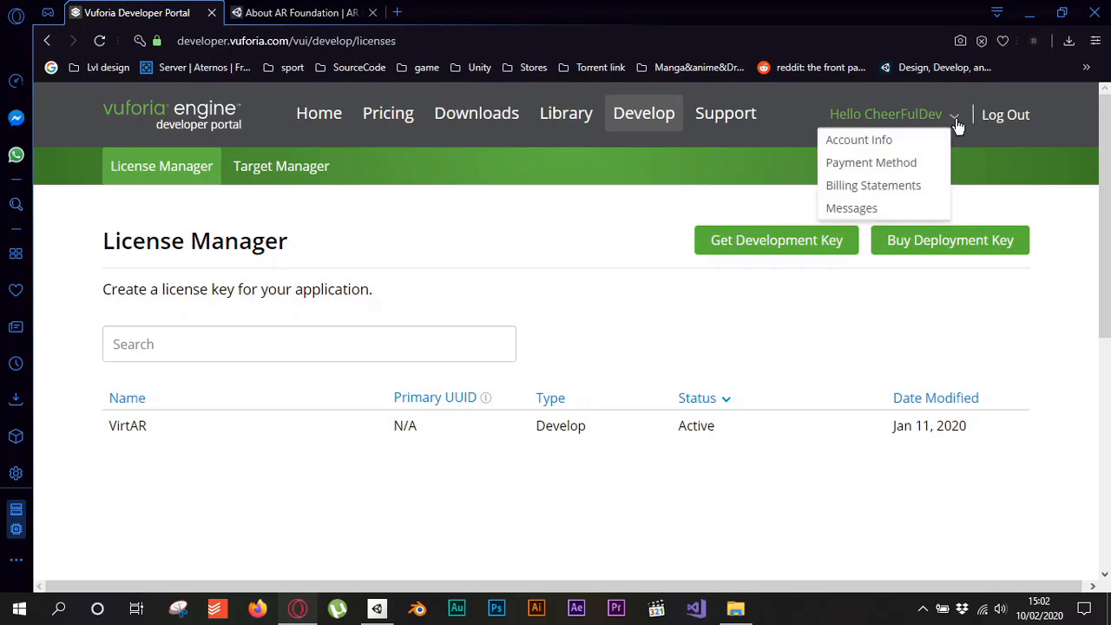
pyautogui.click(639, 245)
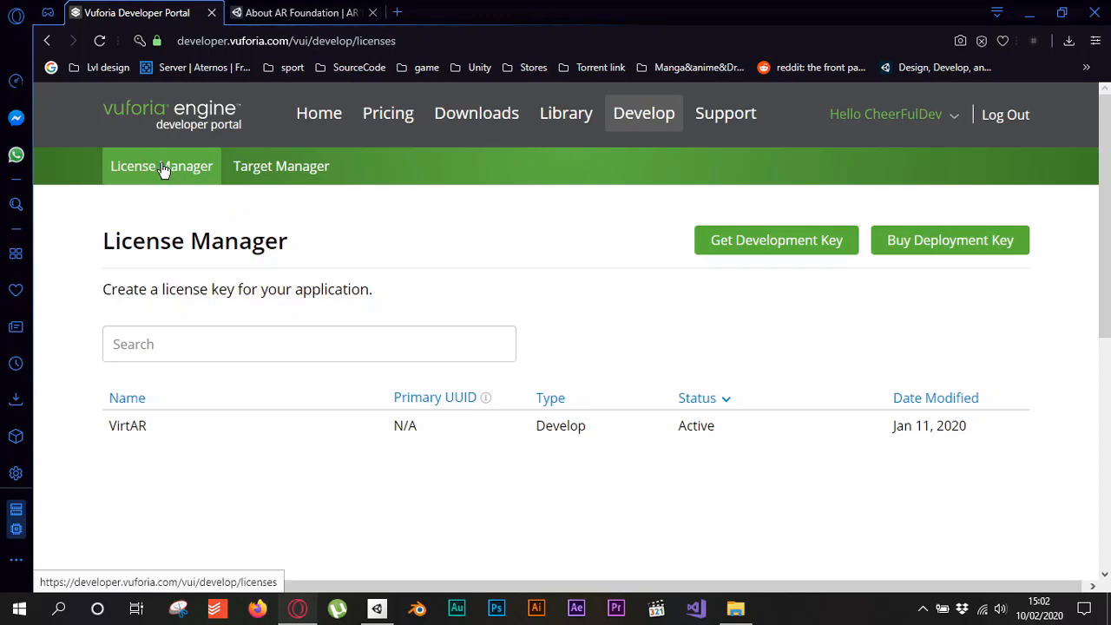
pyautogui.click(756, 251)
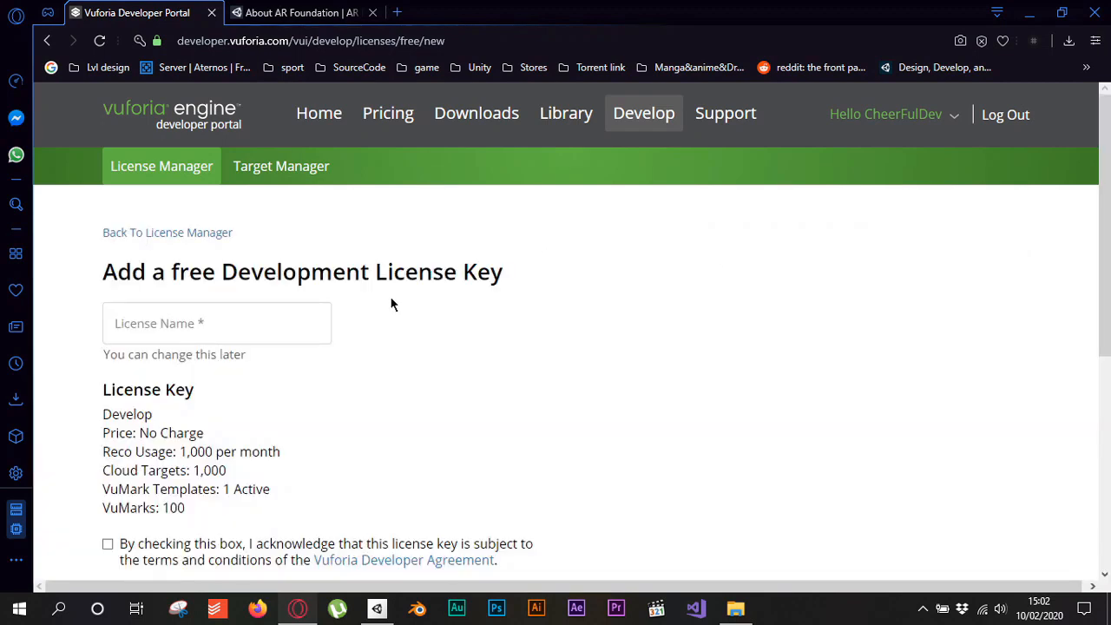
pyautogui.scroll(-1, 314, 296)
pyautogui.click(234, 255)
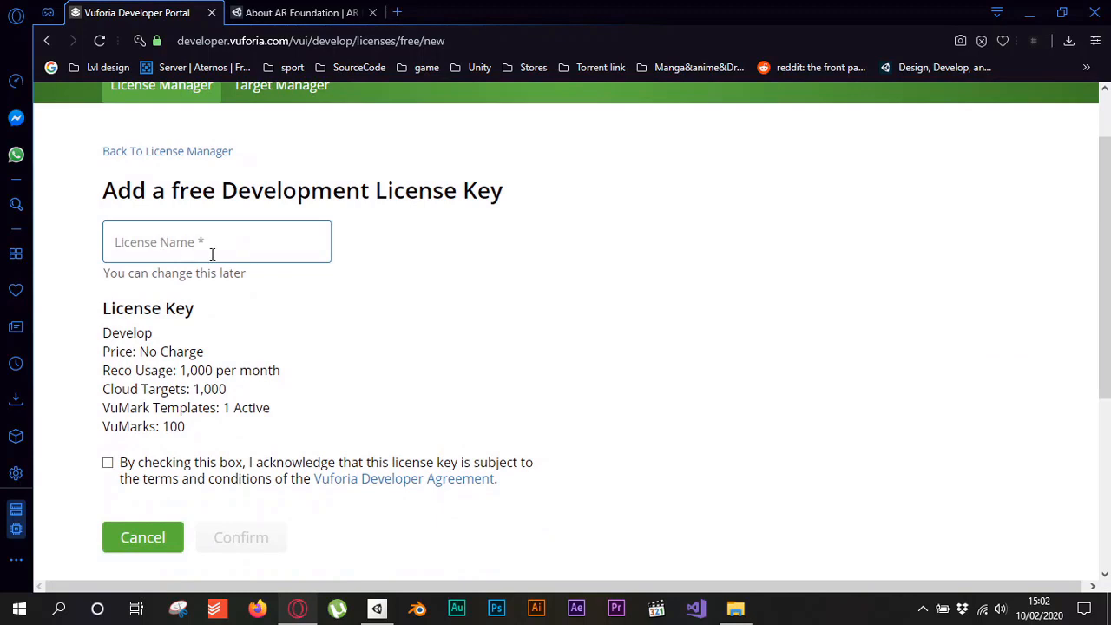
pyautogui.scroll(-1, 305, 299)
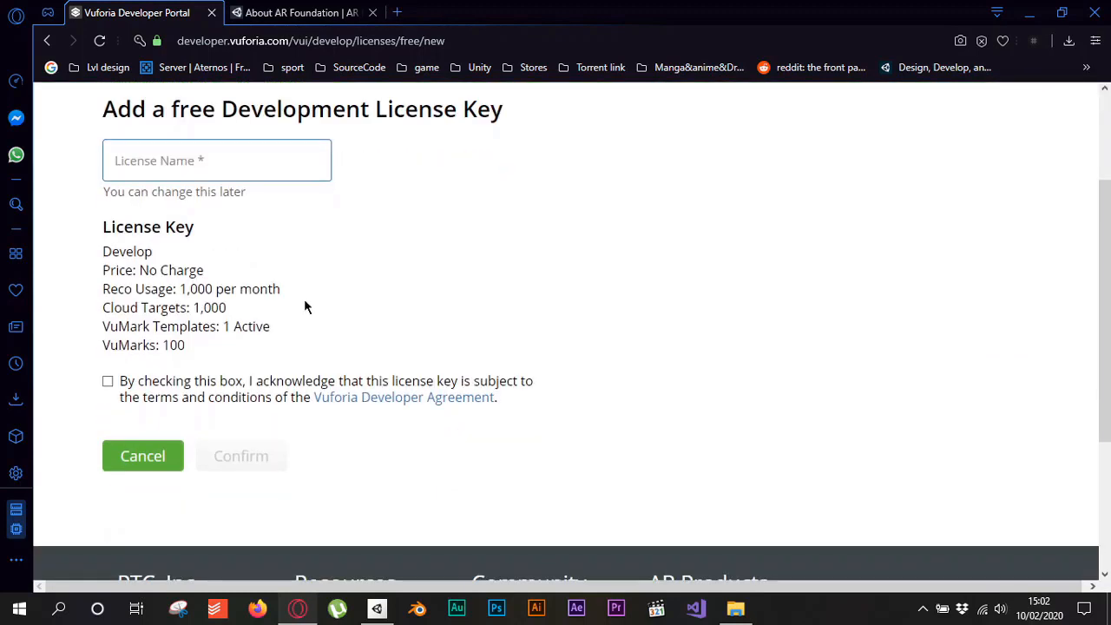
pyautogui.click(110, 383)
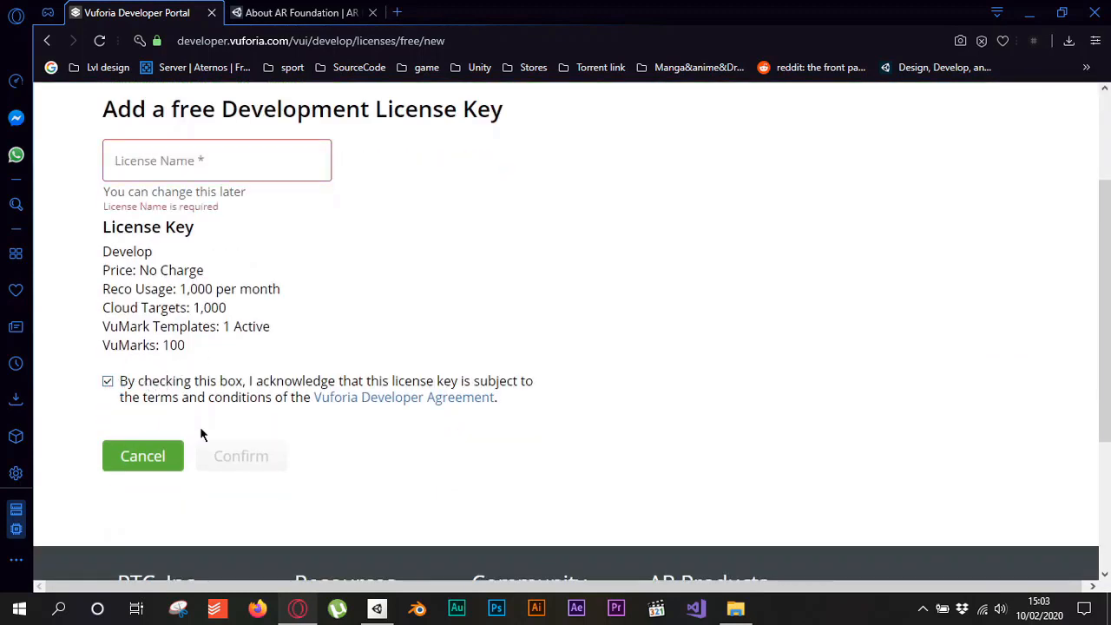
pyautogui.click(154, 470)
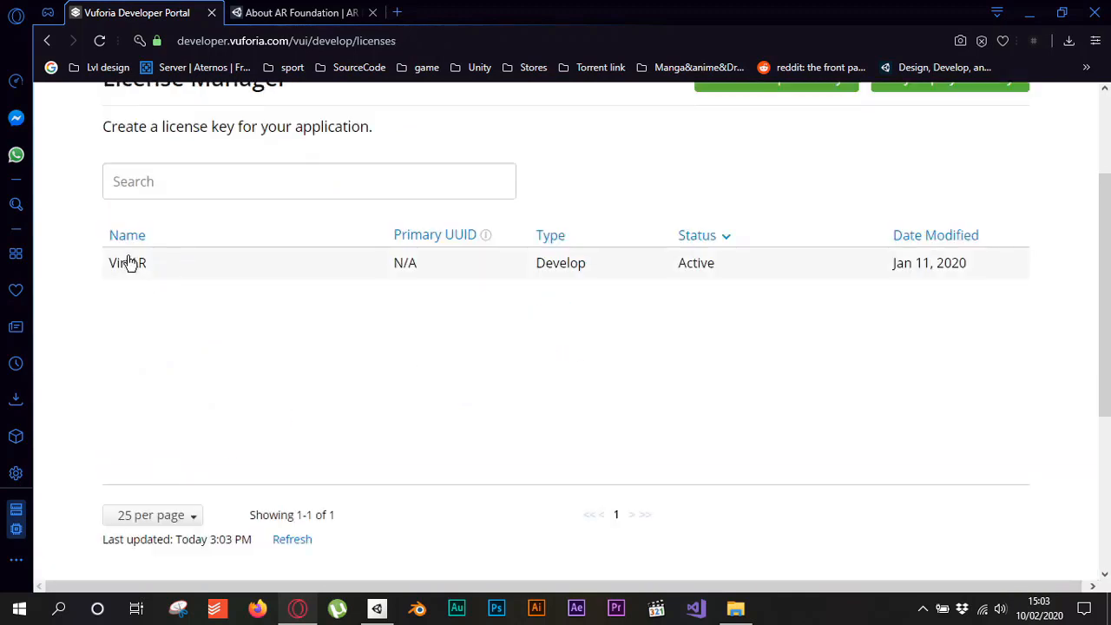
# Step: Open the existing VirtAR license and review its license key and plan details
pyautogui.click(157, 263)
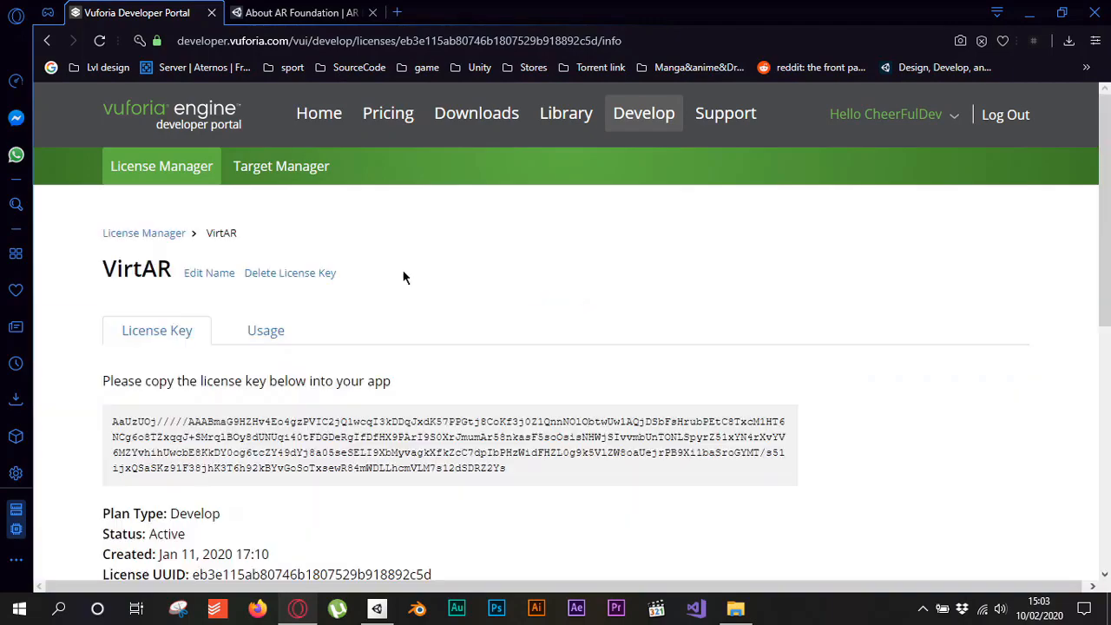
pyautogui.scroll(-3, 404, 276)
pyautogui.scroll(4, 404, 277)
pyautogui.scroll(-1, 405, 276)
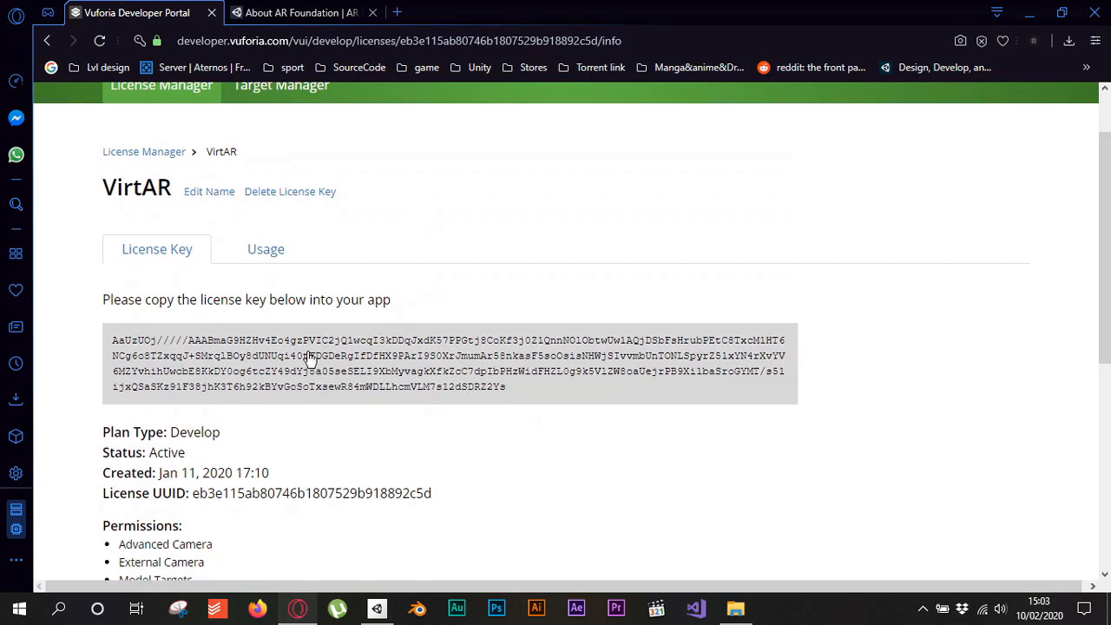
pyautogui.scroll(-3, 323, 368)
pyautogui.scroll(4, 306, 355)
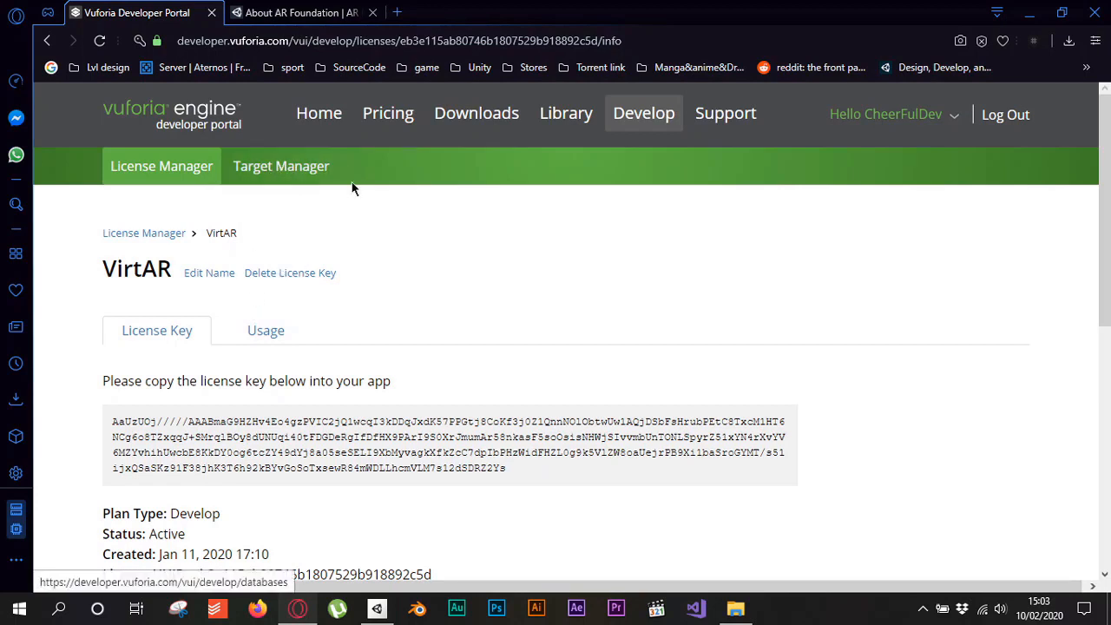
# Step: Switch to Unity Hub, check the installed Unity versions, and return to the project list
pyautogui.click(377, 608)
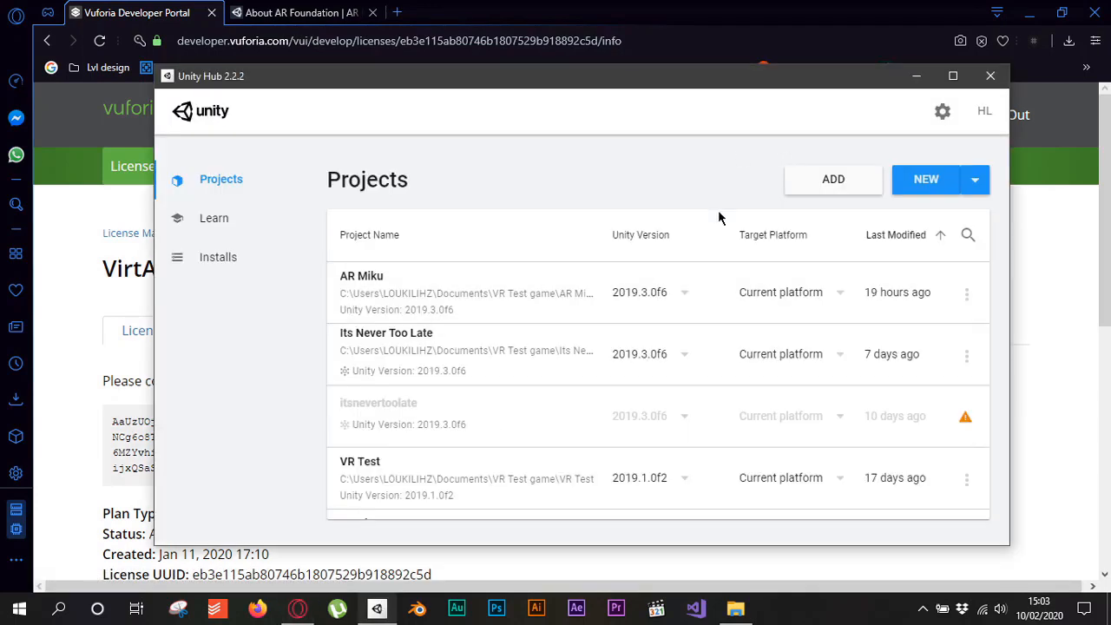
pyautogui.click(923, 609)
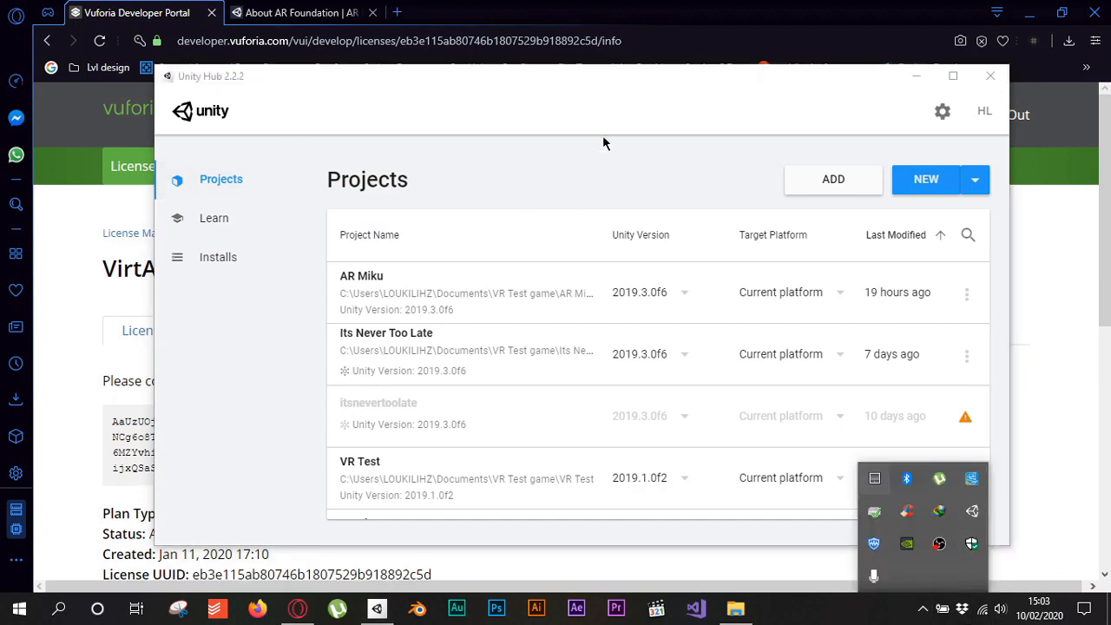
pyautogui.click(607, 112)
pyautogui.click(233, 271)
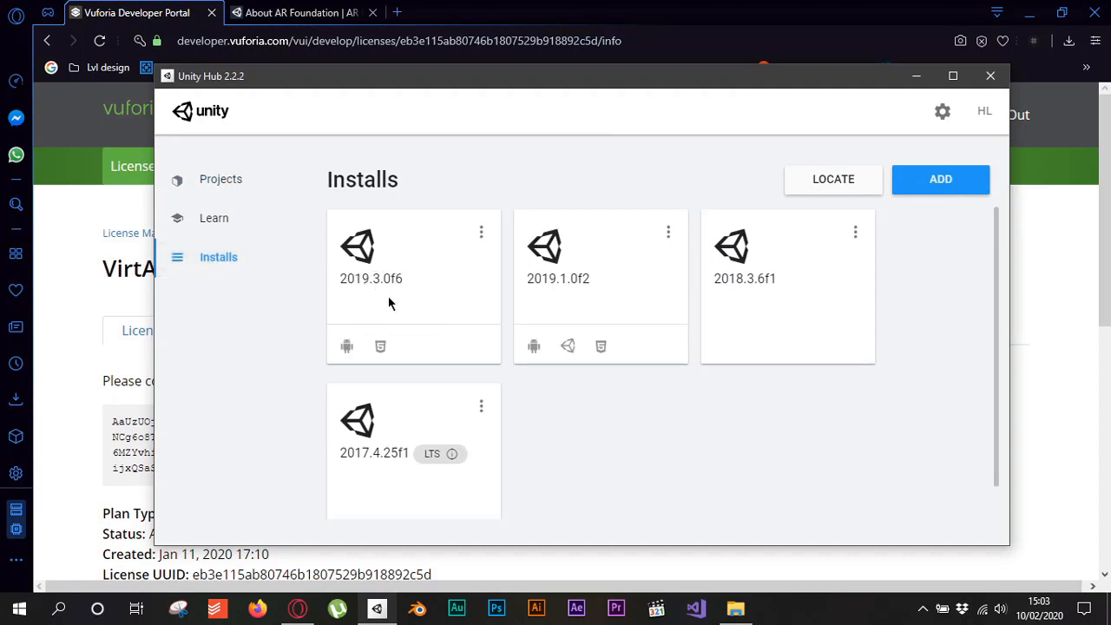
pyautogui.click(221, 179)
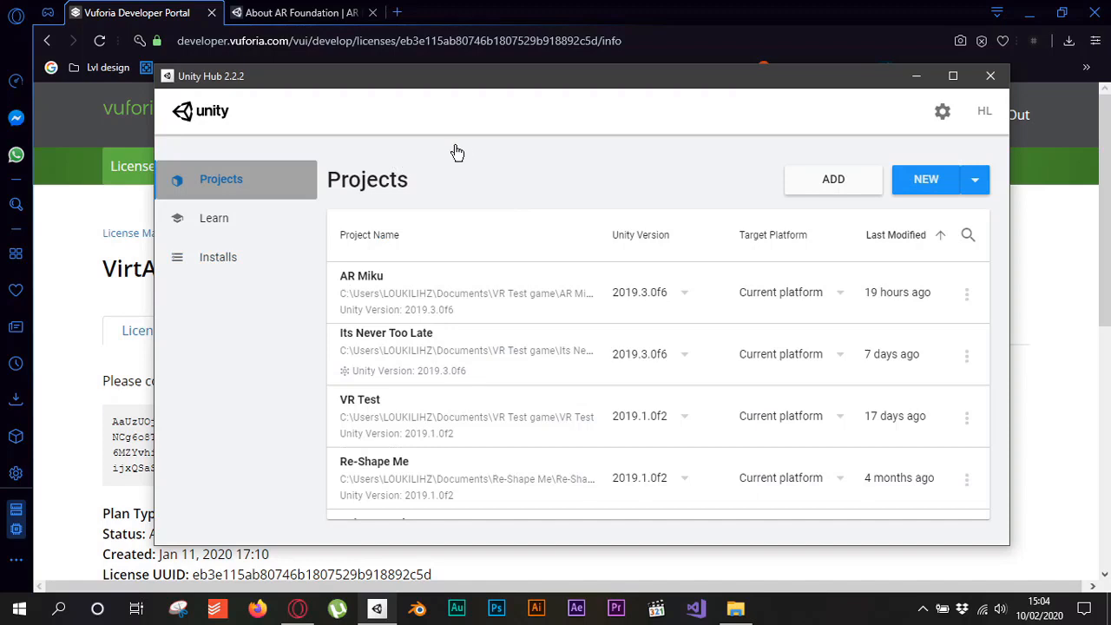
# Step: Create a new Unity 2019.3.0f6 project named Hatsune Miku from the 3D template
pyautogui.click(973, 183)
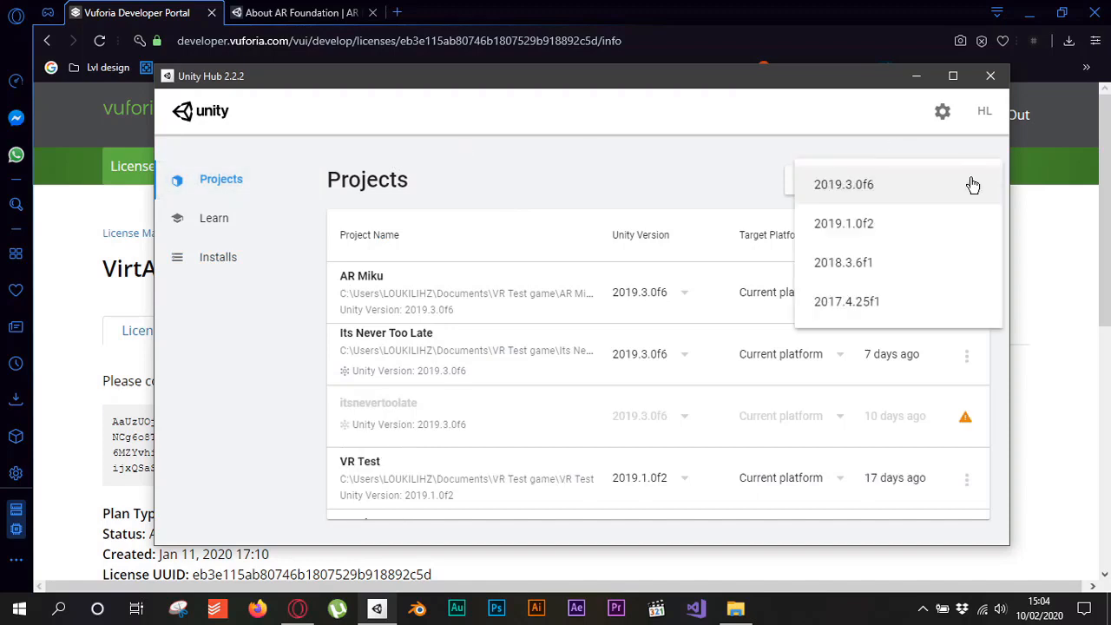
pyautogui.click(853, 190)
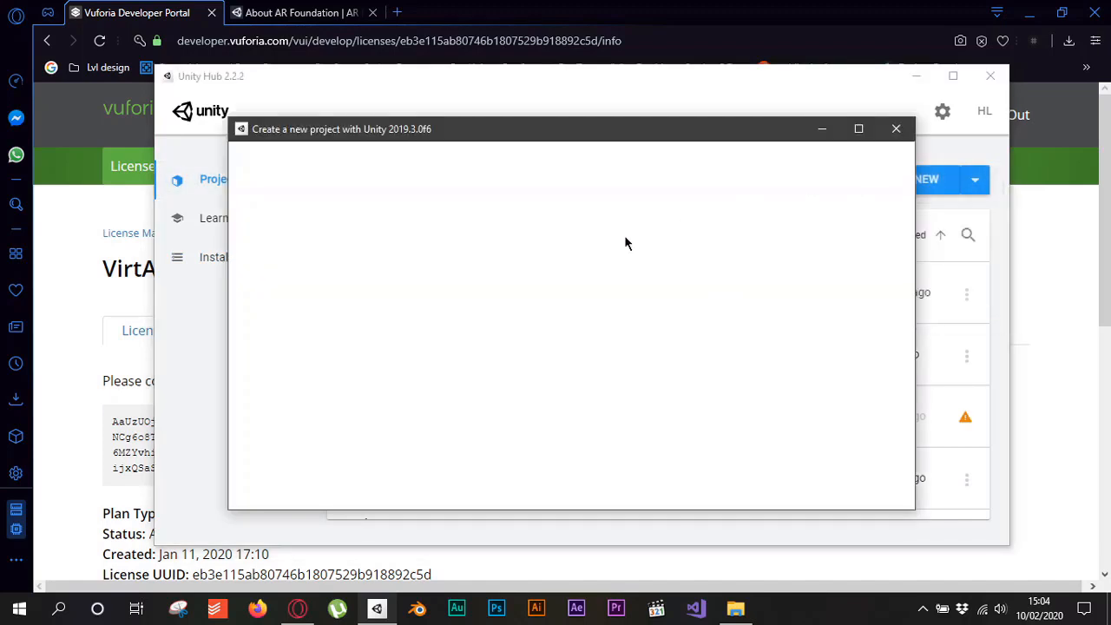
pyautogui.tripleClick(695, 222)
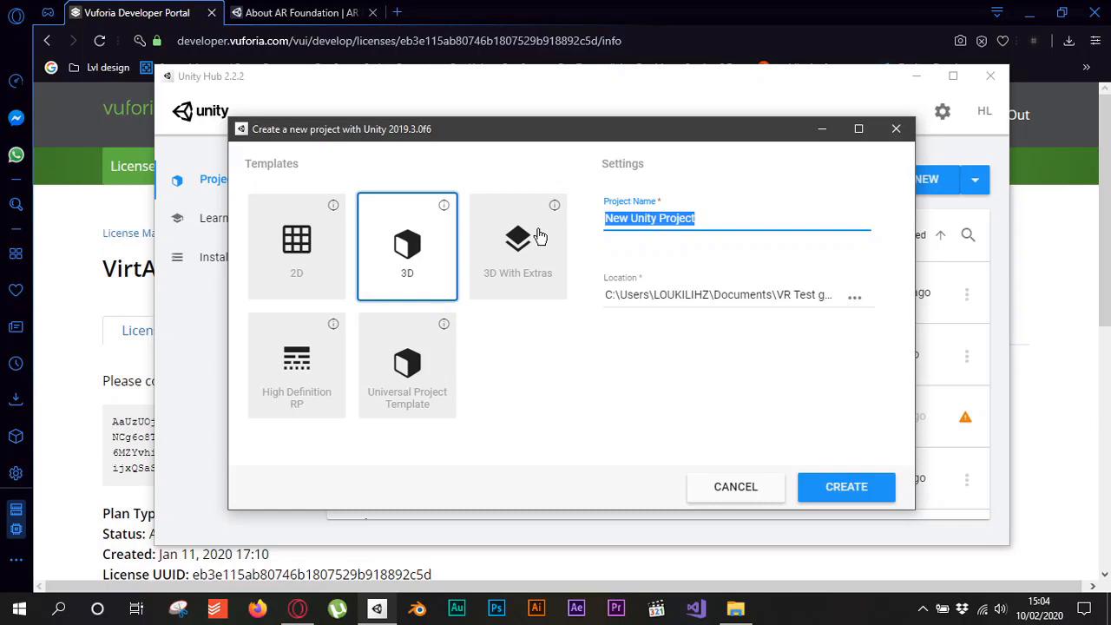
pyautogui.write('Hatsune Miku')
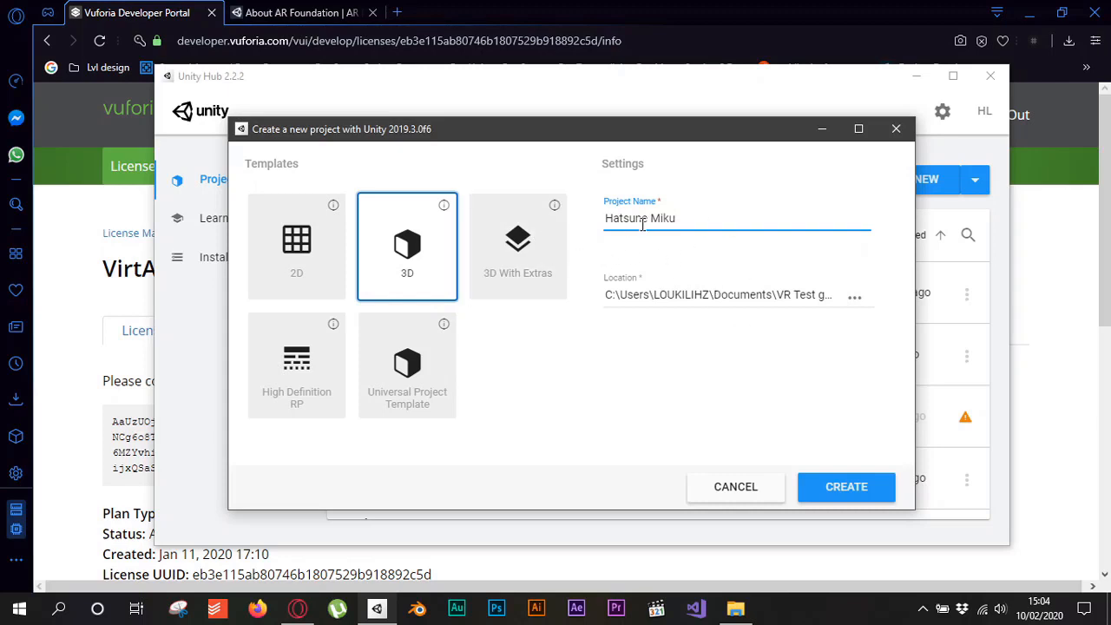
pyautogui.click(416, 259)
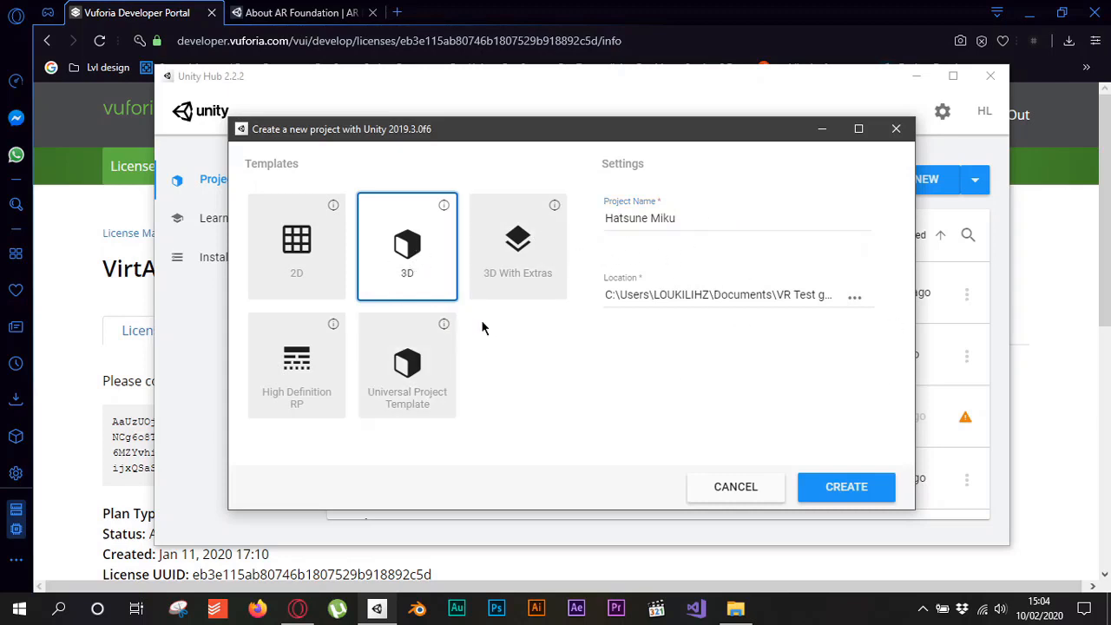
pyautogui.click(847, 490)
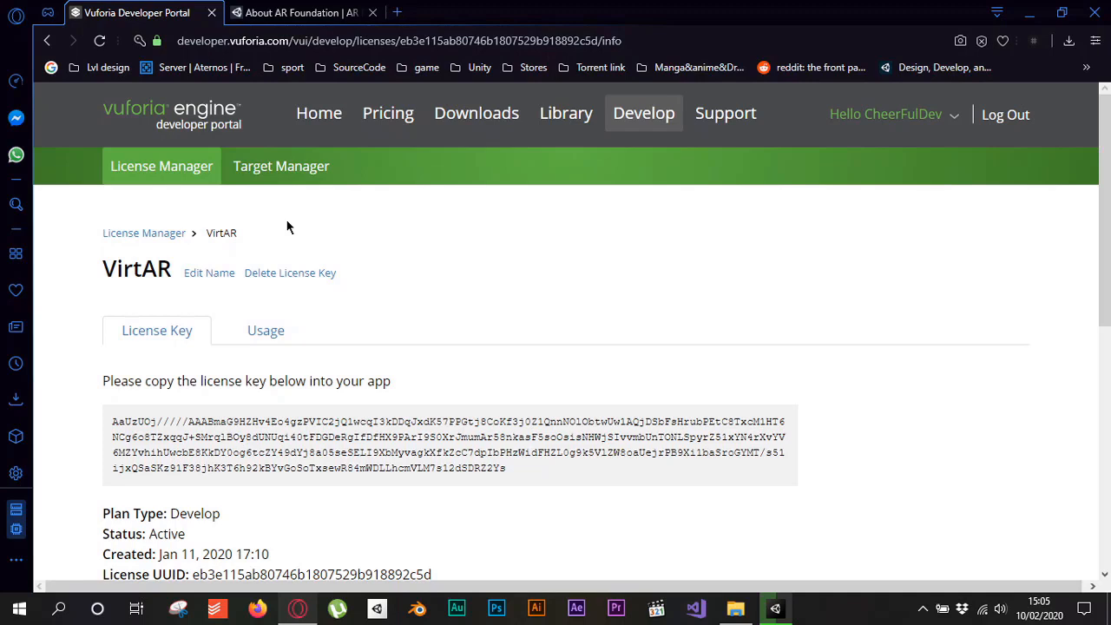
# Step: In the Vuforia Developer Portal, open the Target Manager and look through the existing databases
pyautogui.click(288, 168)
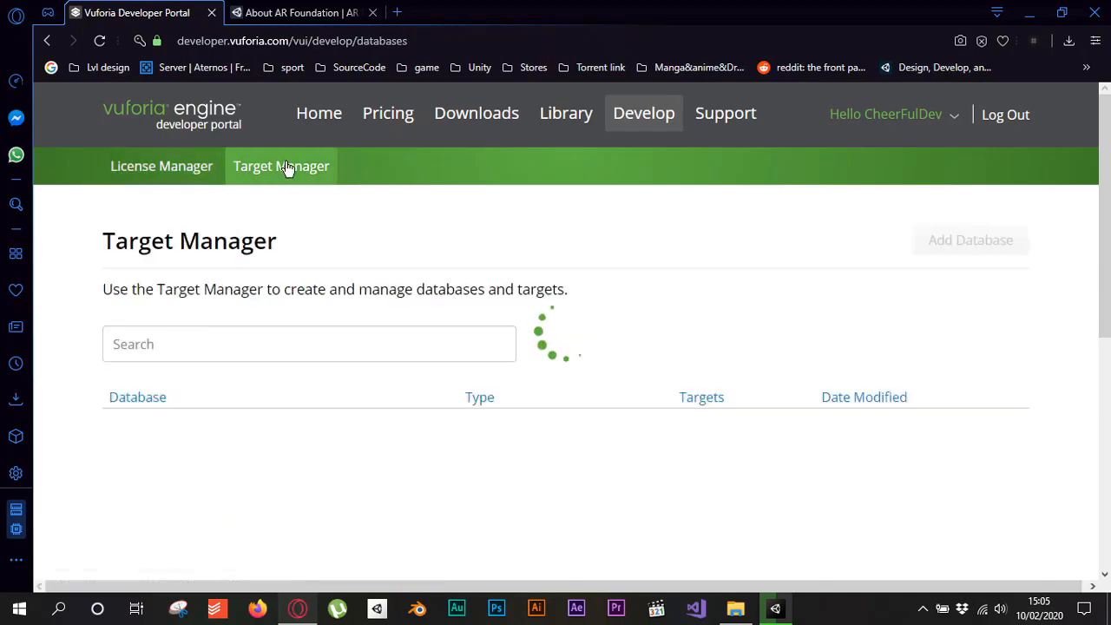
pyautogui.scroll(-2, 388, 239)
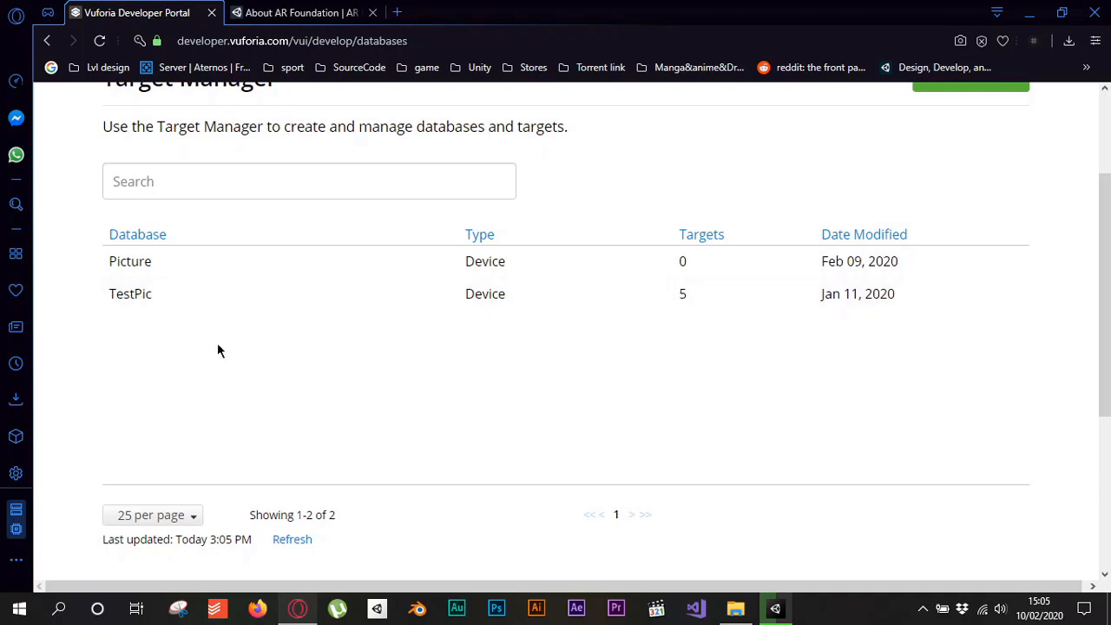
pyautogui.scroll(1, 218, 350)
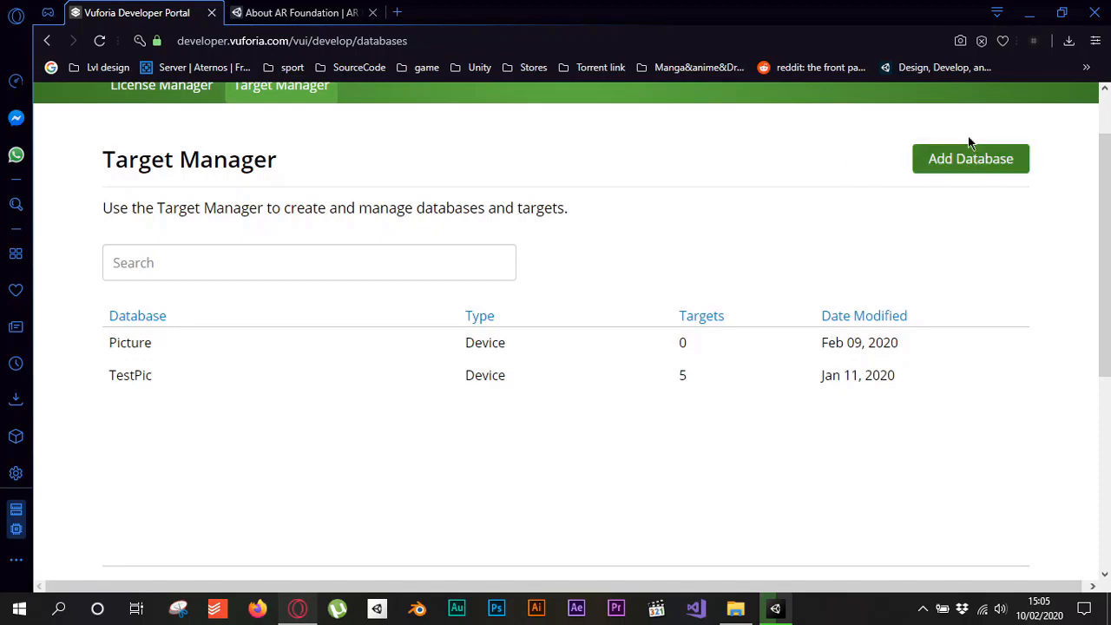
pyautogui.click(975, 163)
pyautogui.click(424, 270)
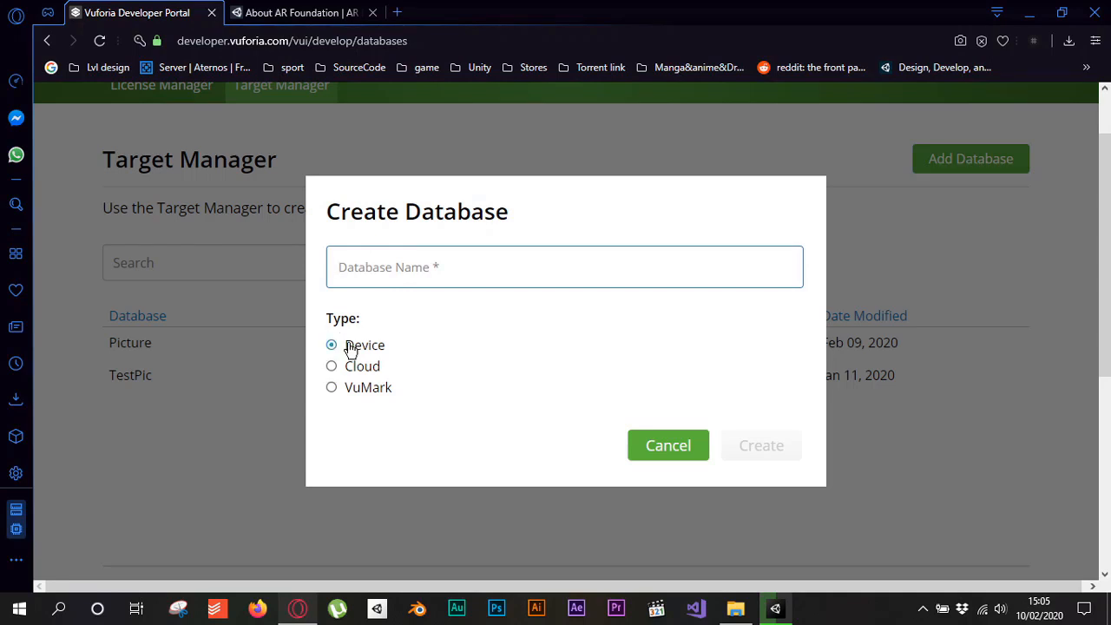
pyautogui.click(681, 453)
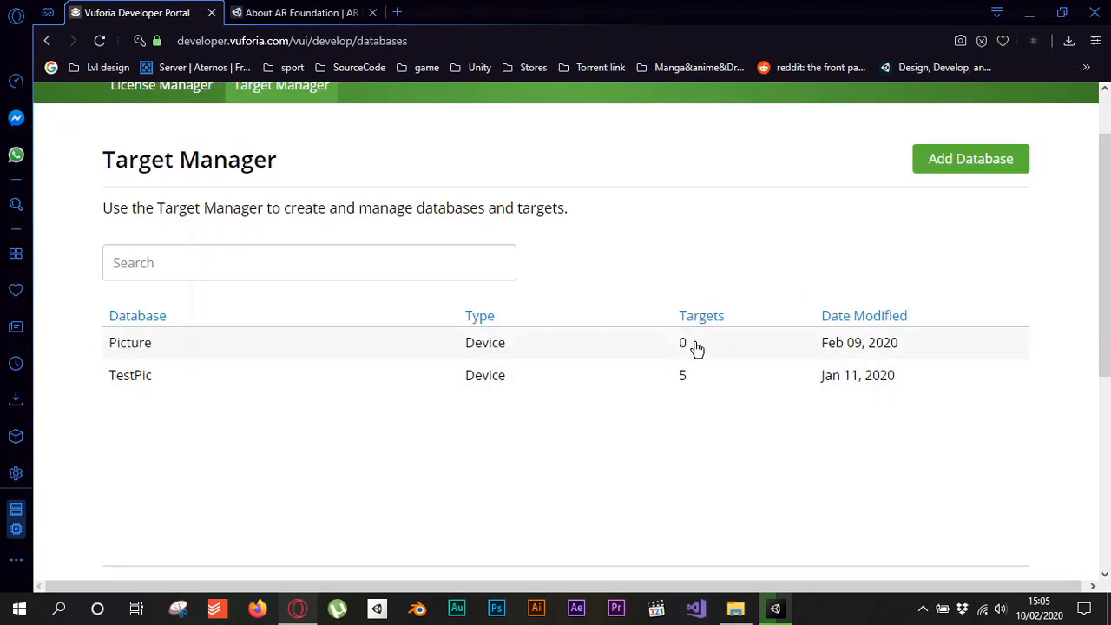
# Step: Open the Picture database and view its target list
pyautogui.click(212, 356)
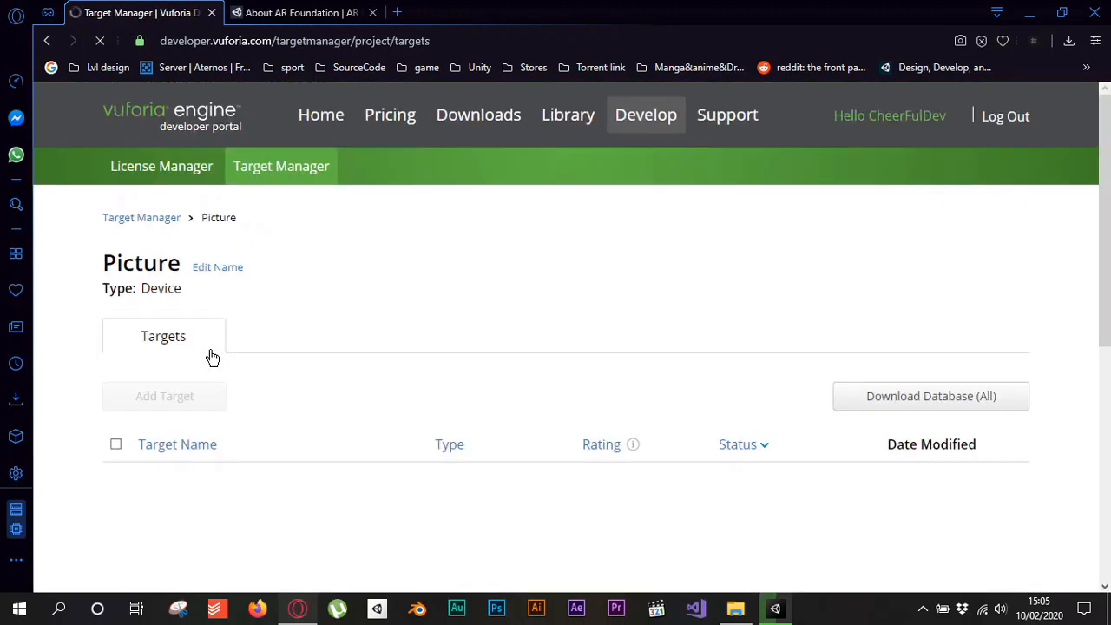
pyautogui.scroll(-2, 434, 304)
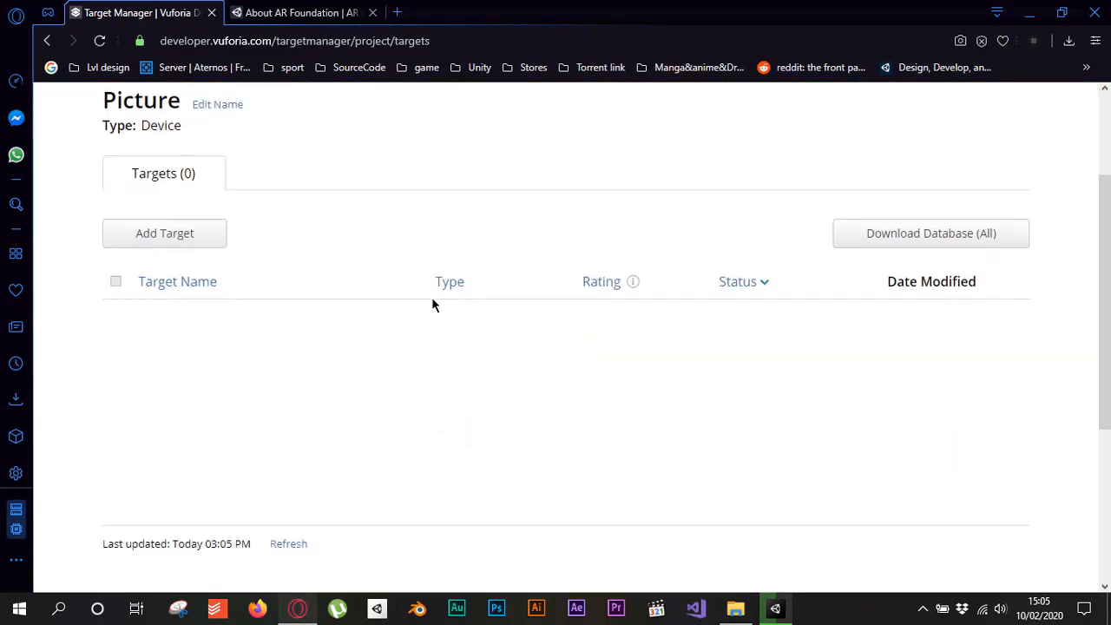
pyautogui.scroll(1, 434, 303)
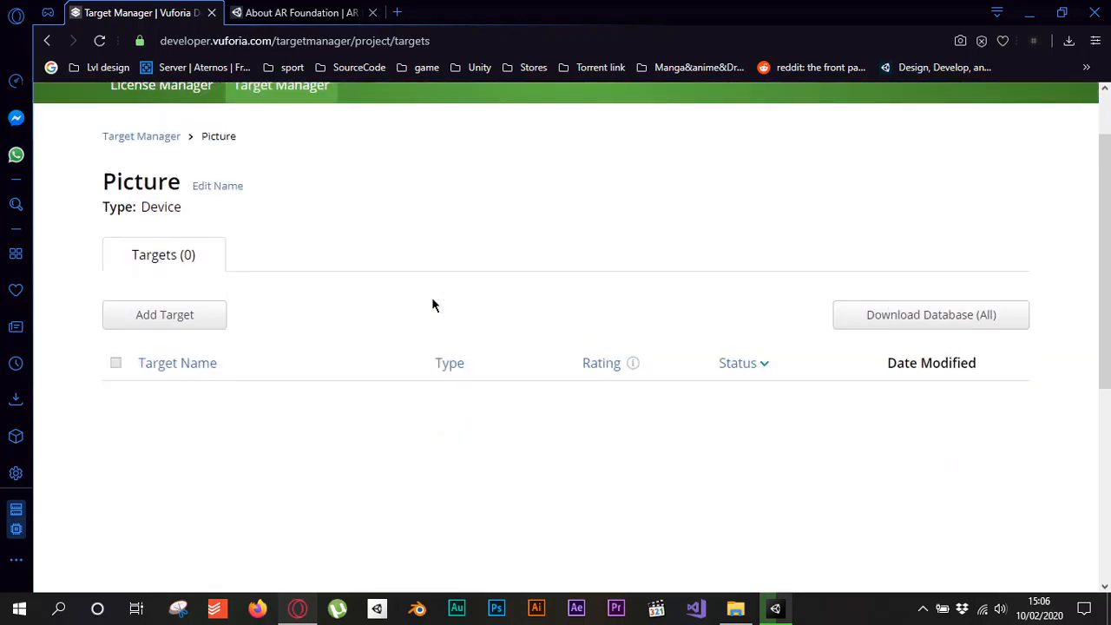
pyautogui.scroll(-1, 432, 303)
pyautogui.scroll(1, 391, 303)
# Step: Start adding a single-image target to the Picture database and choose Laptoop~1.jpg as its image file
pyautogui.click(170, 319)
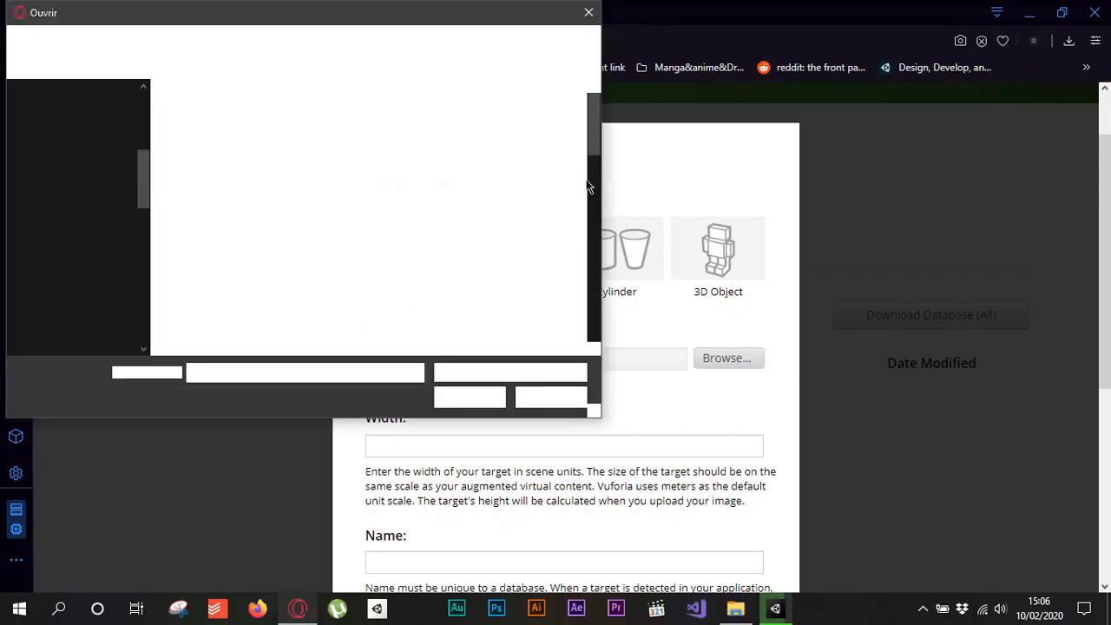
pyautogui.moveTo(593, 137); pyautogui.dragTo(583, 248)
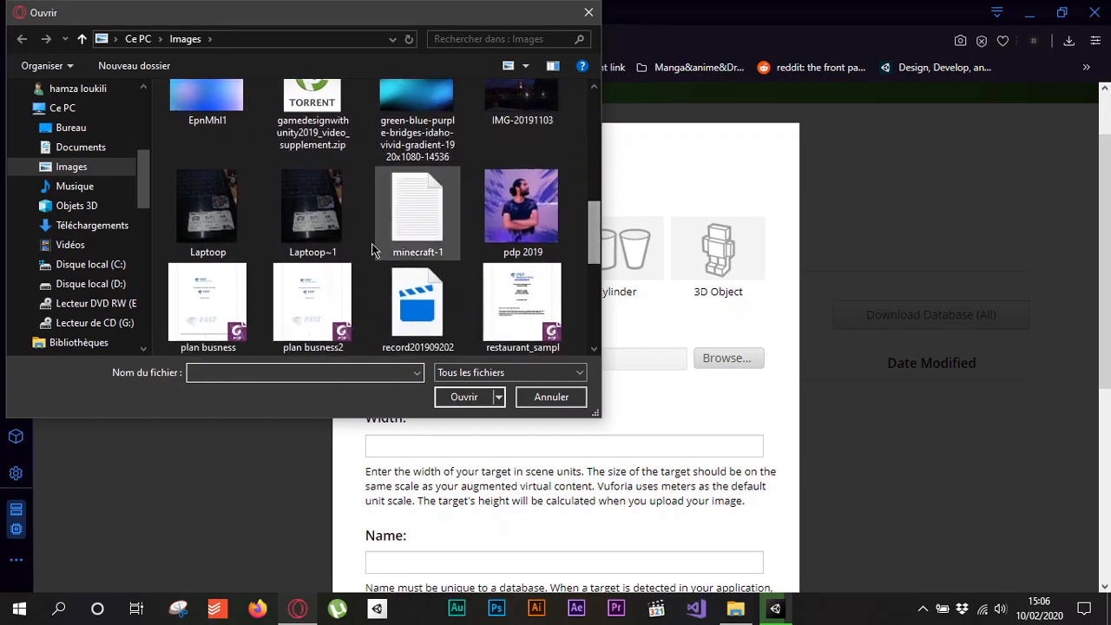
pyautogui.doubleClick(308, 206)
# Step: Name the image target Laptoop, set its width to 10 and add it to the database
pyautogui.scroll(-4, 425, 339)
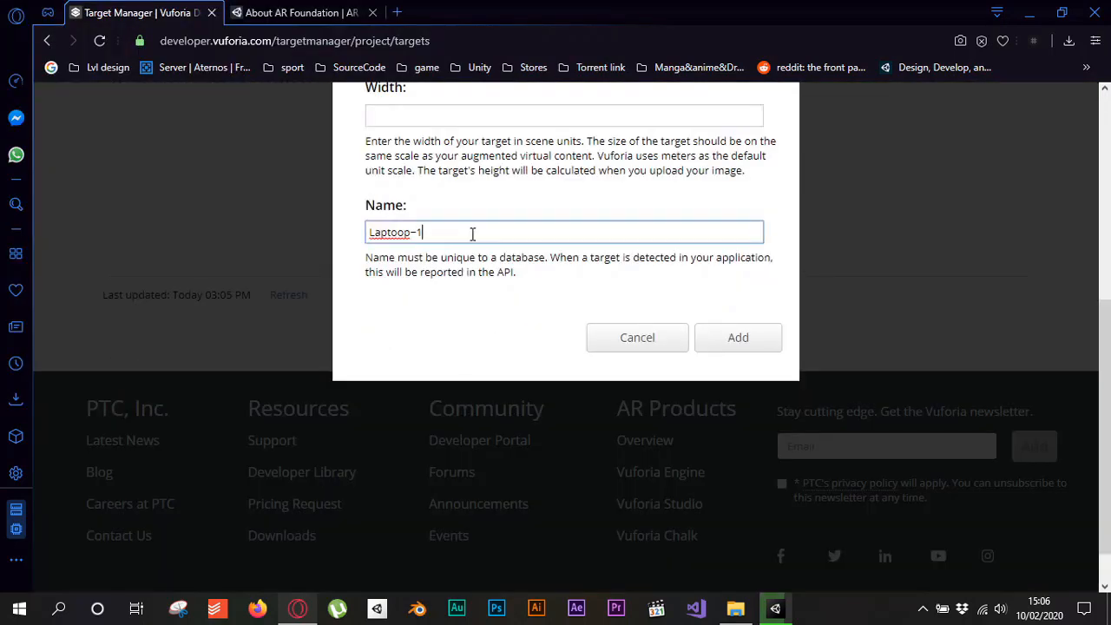
pyautogui.press('BackSpace')
pyautogui.press('BackSpace')
pyautogui.scroll(2, 530, 300)
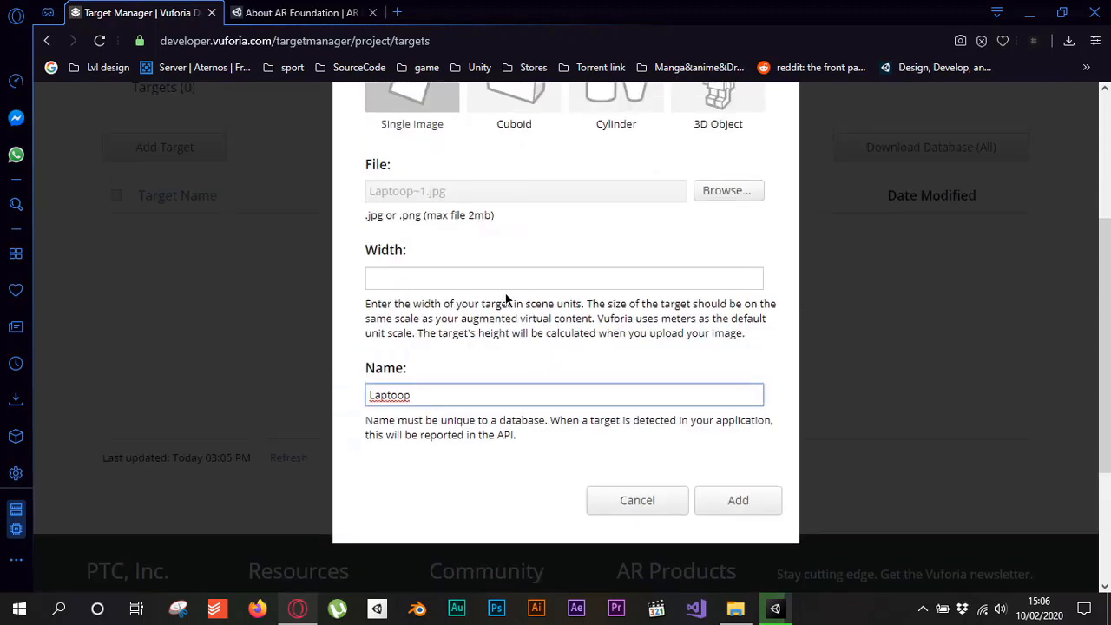
pyautogui.scroll(1, 508, 299)
pyautogui.scroll(-1, 508, 299)
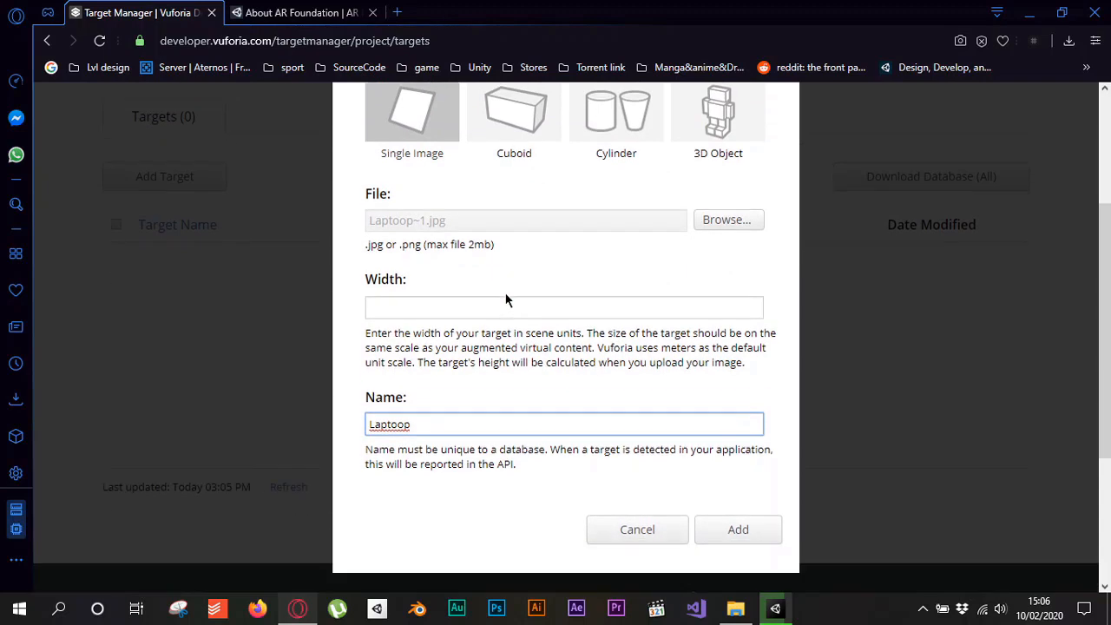
pyautogui.click(508, 276)
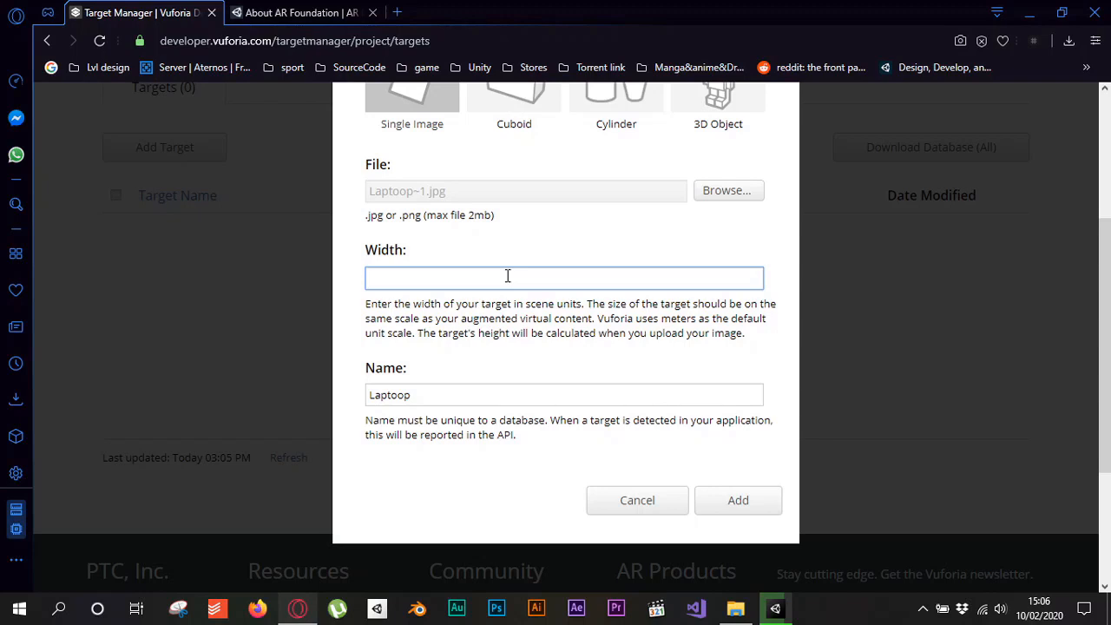
pyautogui.write('10')
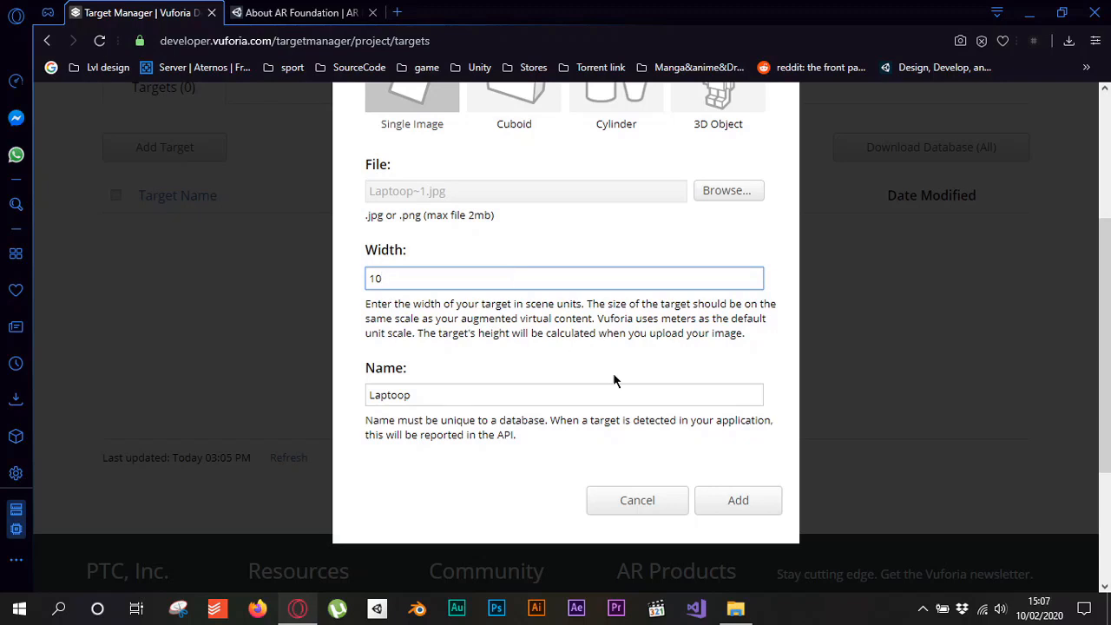
pyautogui.click(732, 500)
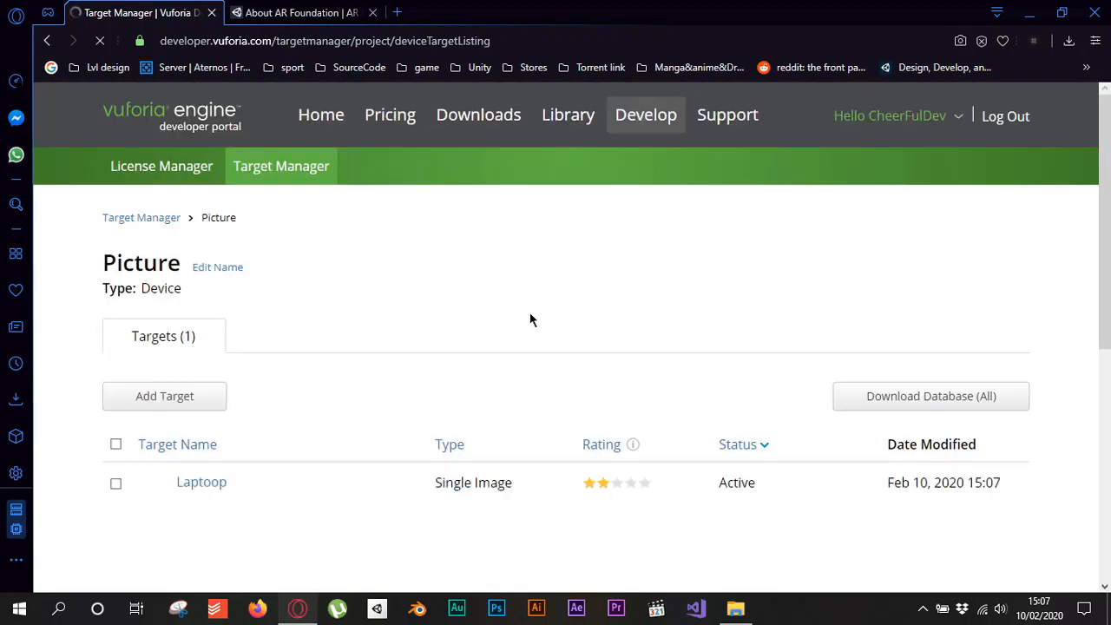
# Step: Open the Laptoop target's details and show its detected features to examine where they lie on the image
pyautogui.scroll(-2, 530, 315)
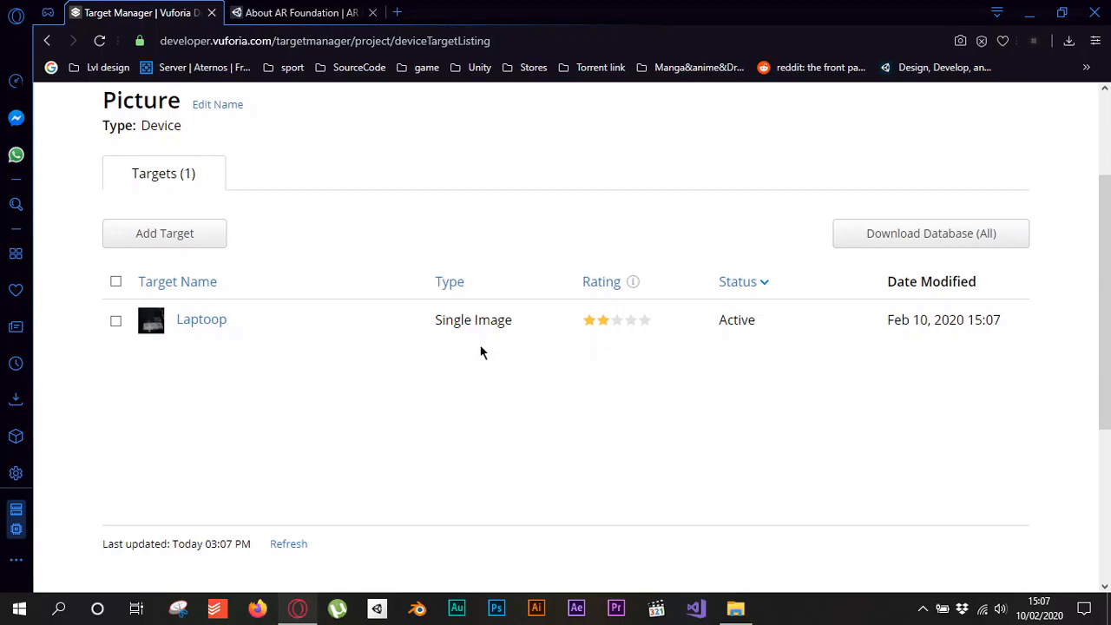
pyautogui.click(202, 321)
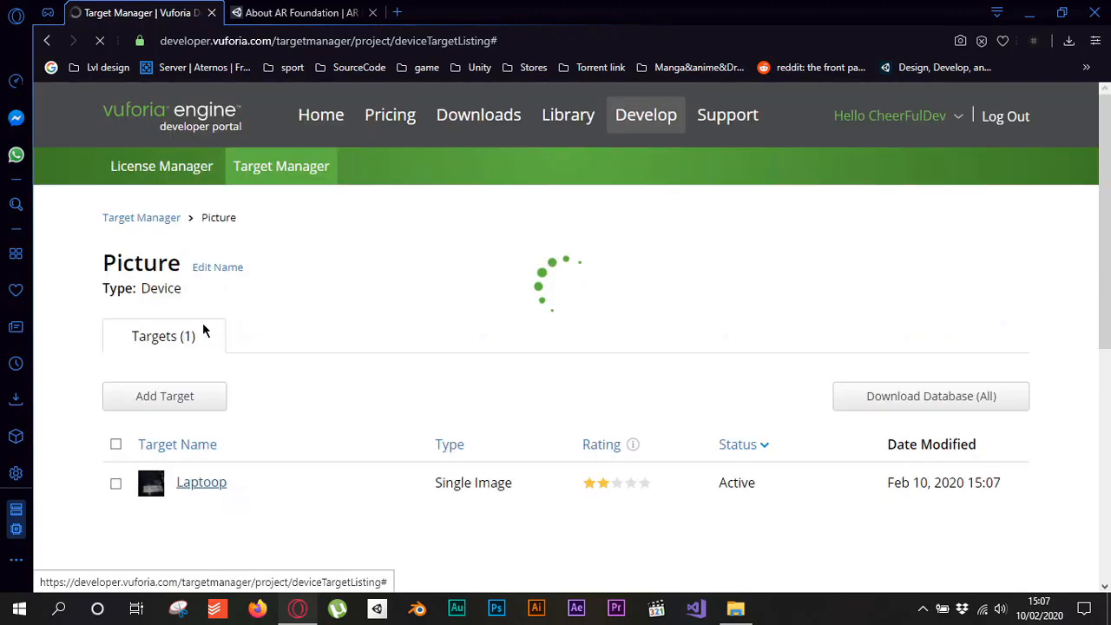
pyautogui.scroll(-3, 328, 338)
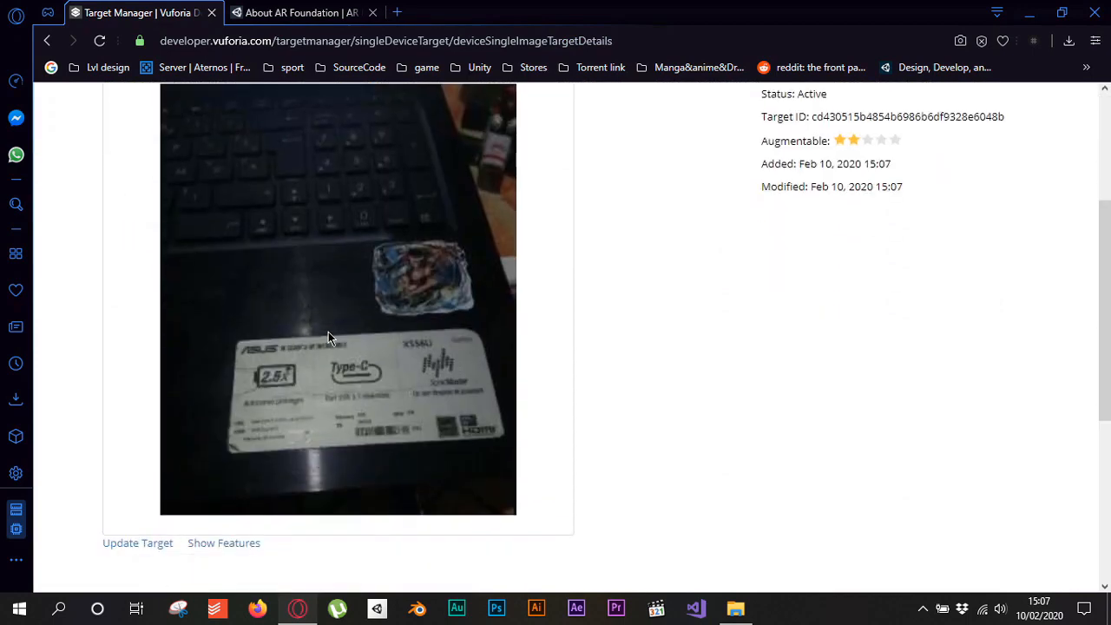
pyautogui.scroll(1, 368, 361)
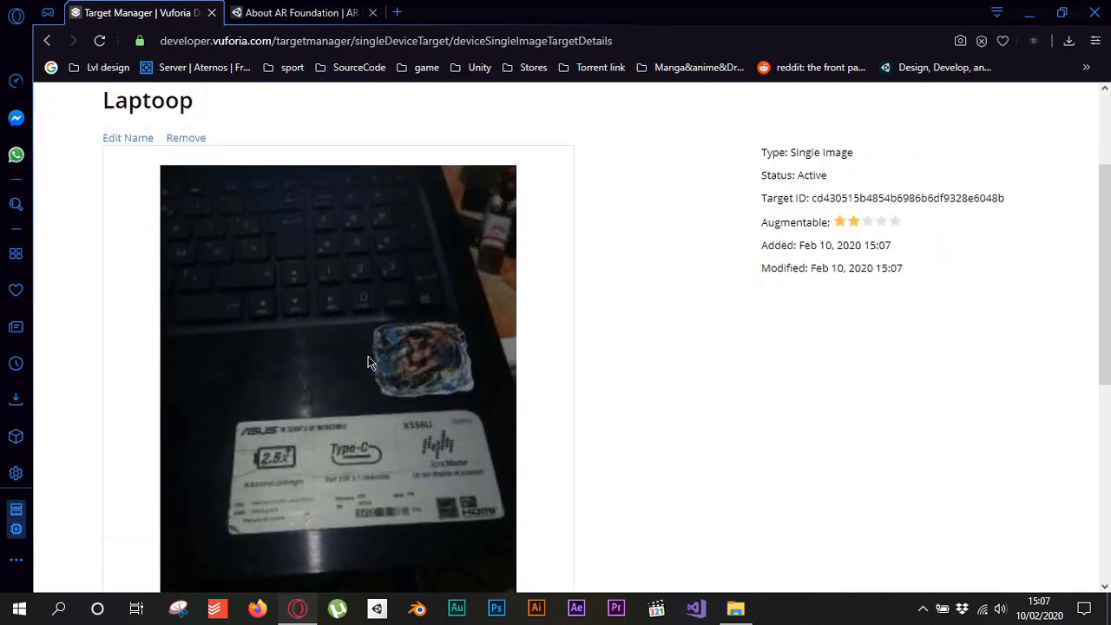
pyautogui.scroll(-2, 368, 361)
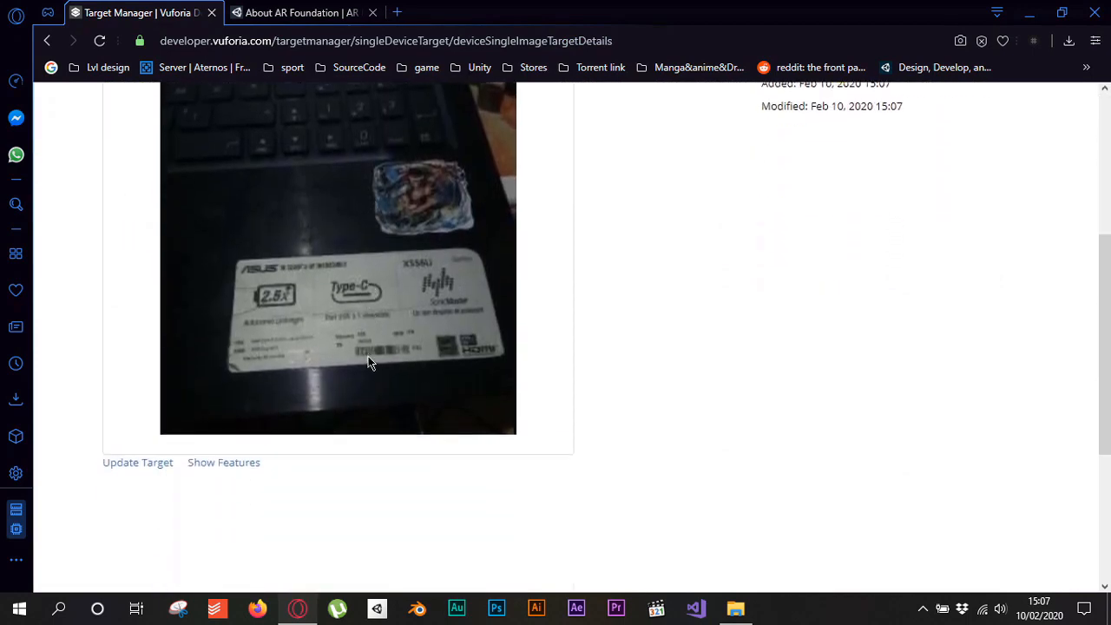
pyautogui.click(244, 462)
pyautogui.scroll(2, 317, 284)
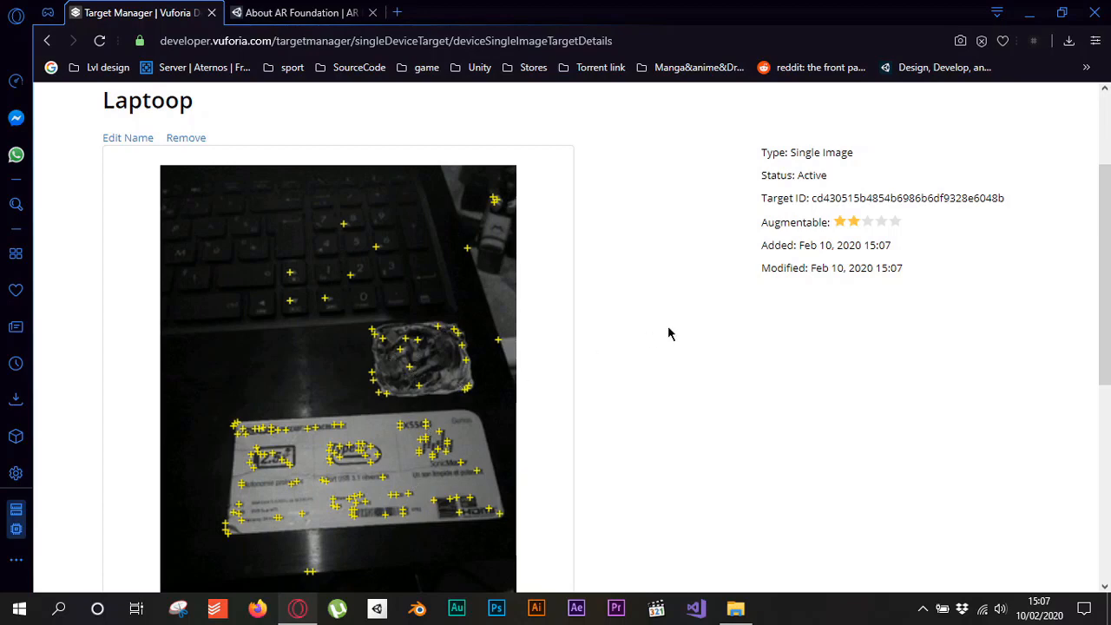
# Step: Hide the Laptoop target's features and return to the Picture database's target list
pyautogui.scroll(-5, 668, 334)
pyautogui.click(231, 299)
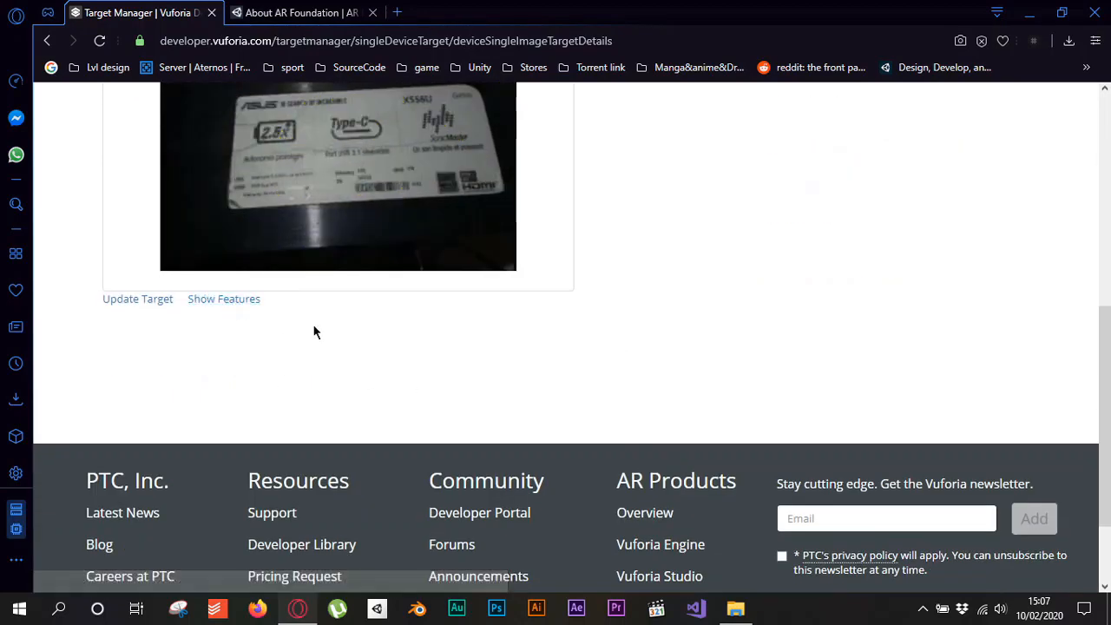
pyautogui.scroll(5, 314, 333)
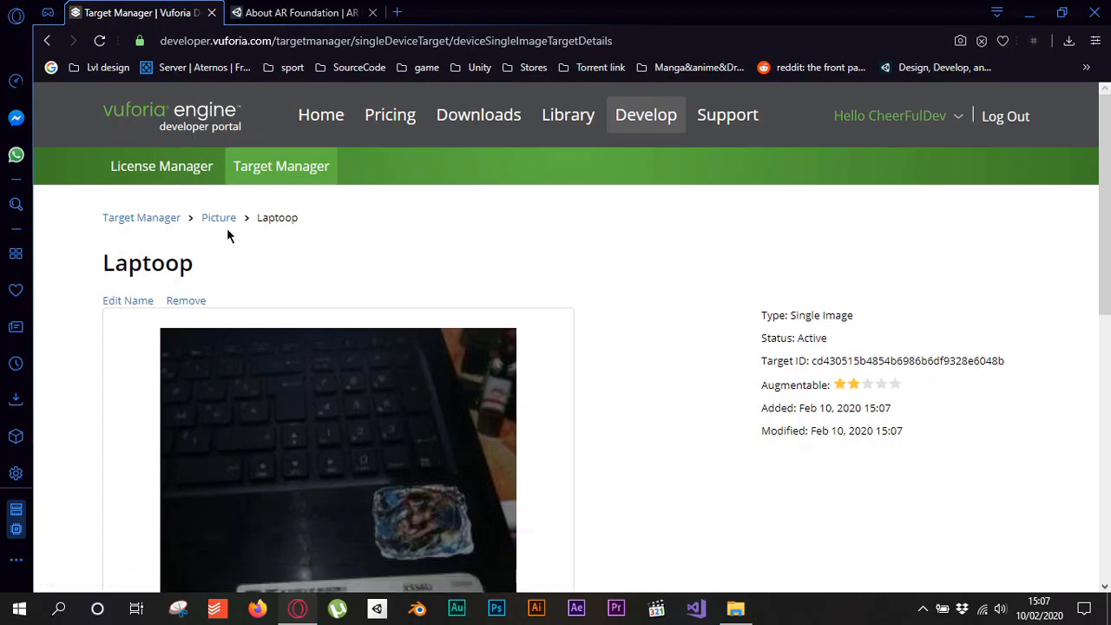
pyautogui.click(219, 218)
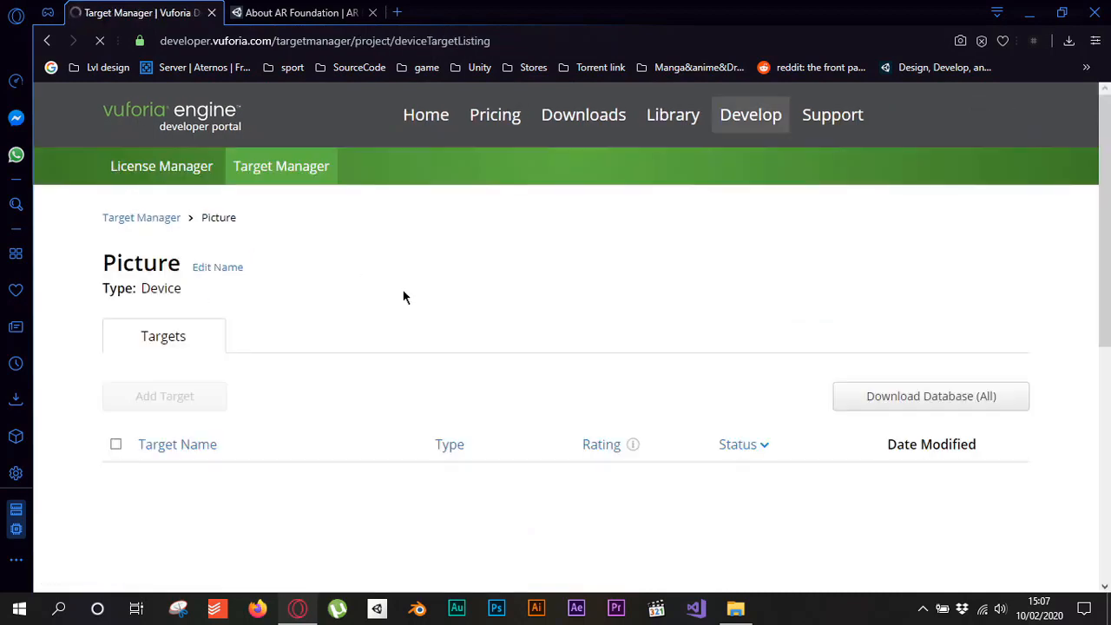
pyautogui.scroll(-1, 403, 297)
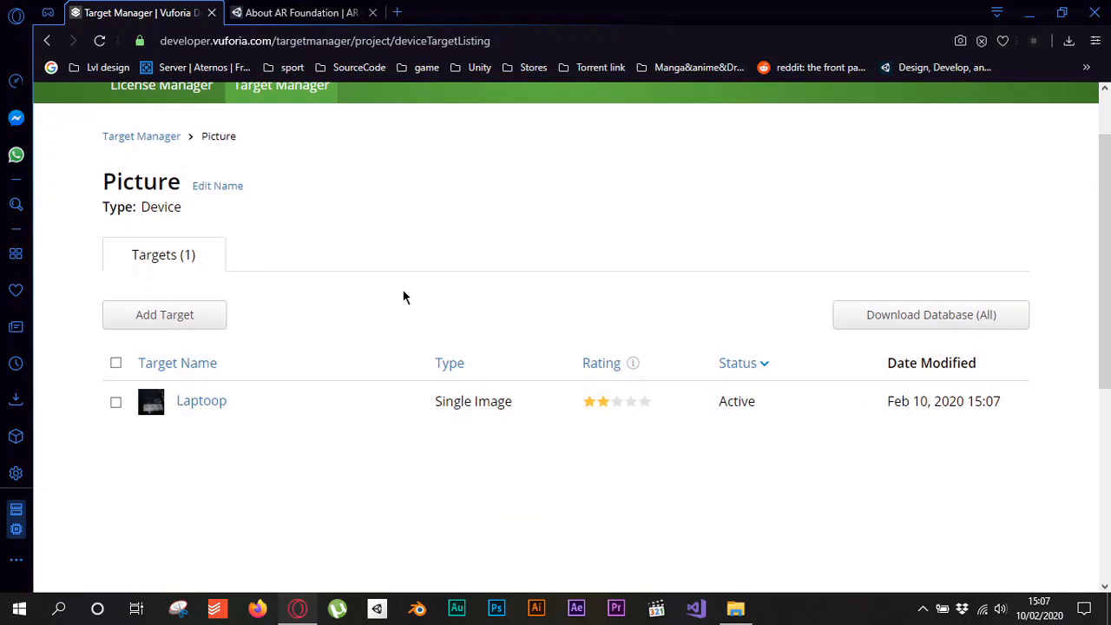
pyautogui.click(116, 404)
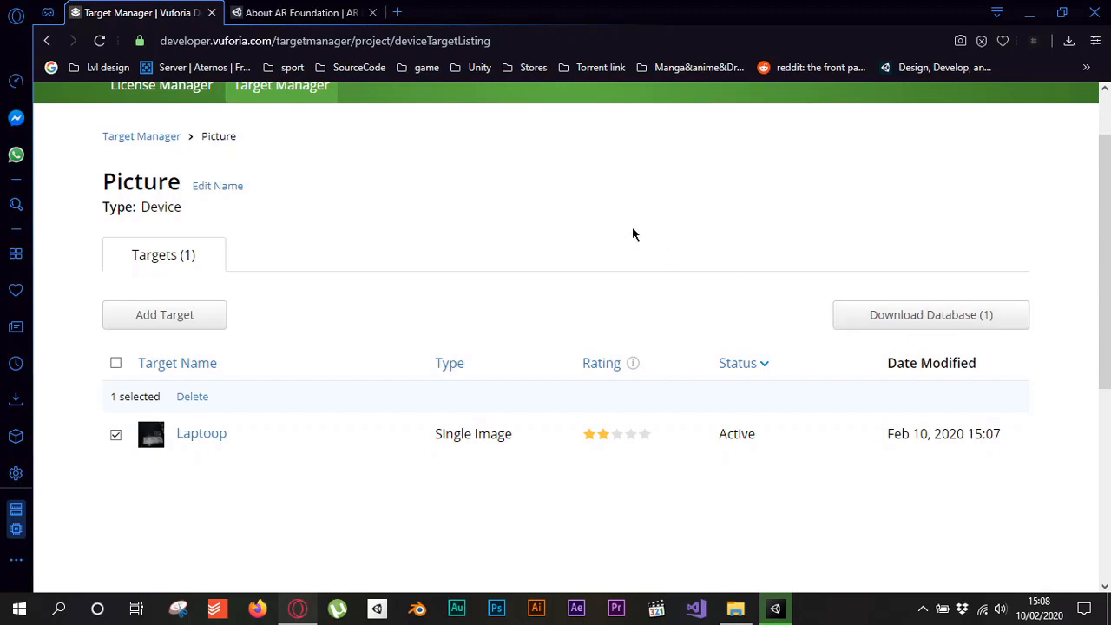
pyautogui.click(115, 434)
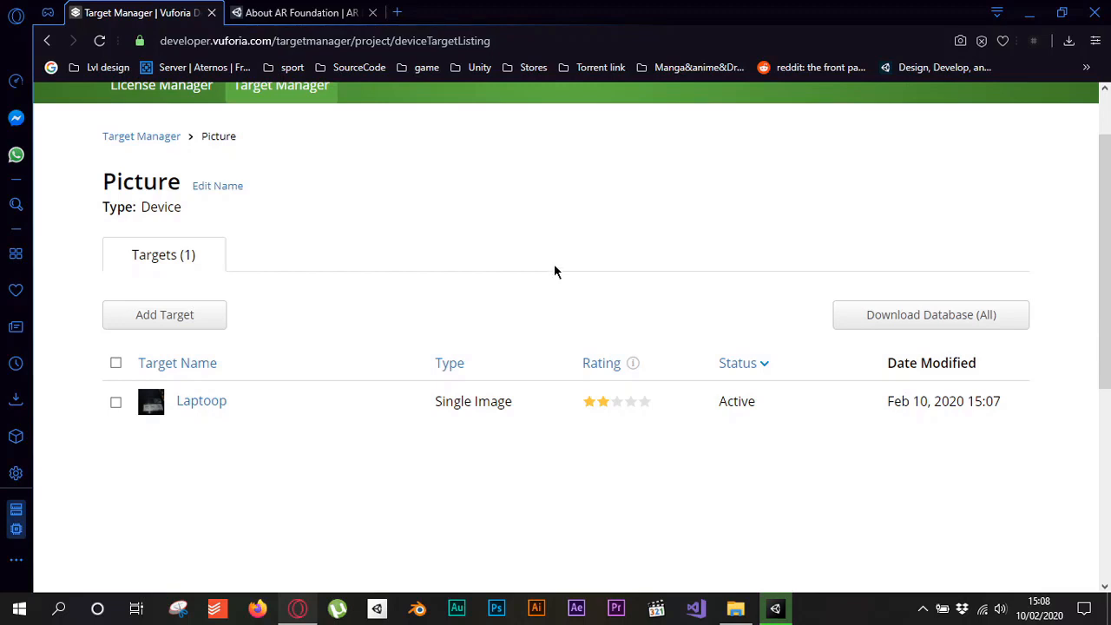
# Step: Switch to the Hatsune Miku project in Unity and inspect the Main Camera and Directional Light of SampleScene
pyautogui.moveTo(781, 605)
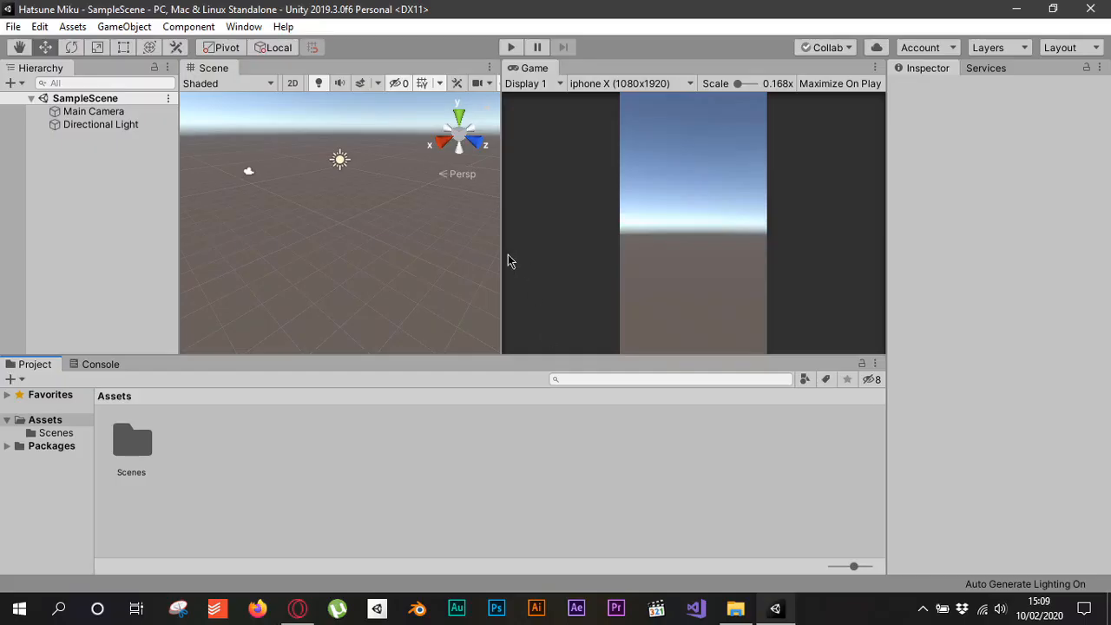
pyautogui.moveTo(501, 258); pyautogui.dragTo(521, 312)
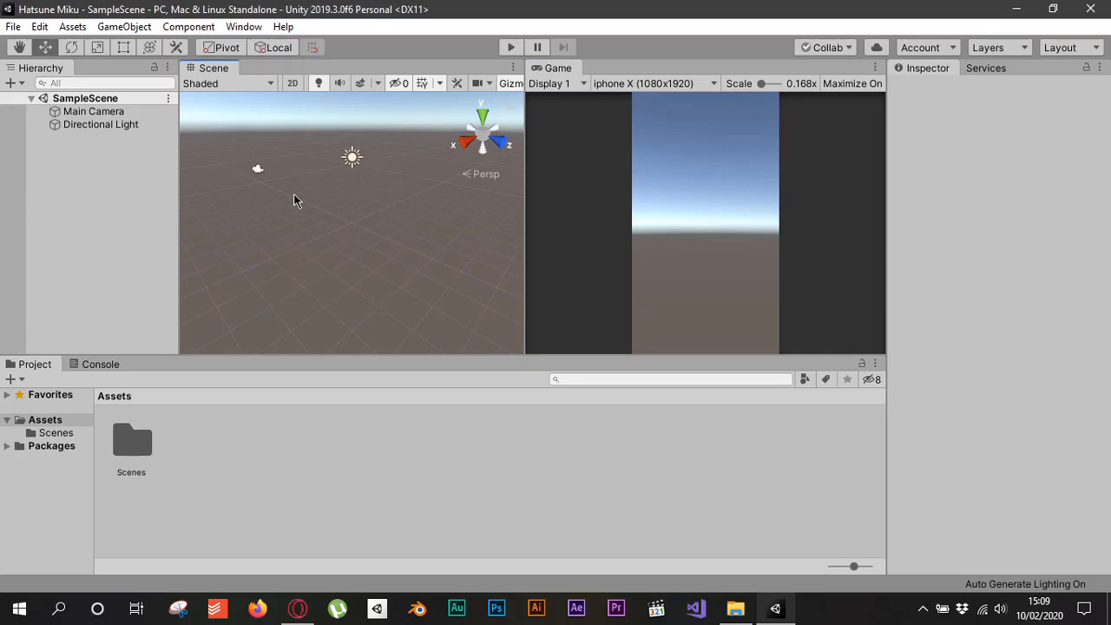
pyautogui.click(122, 195)
pyautogui.click(102, 113)
pyautogui.click(100, 127)
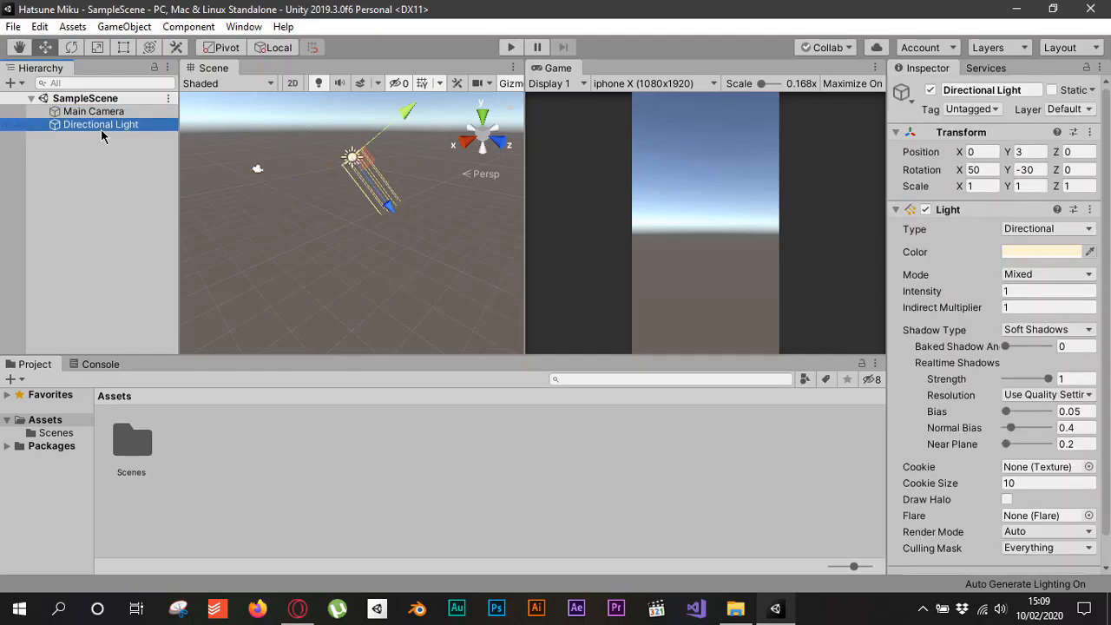
pyautogui.click(121, 226)
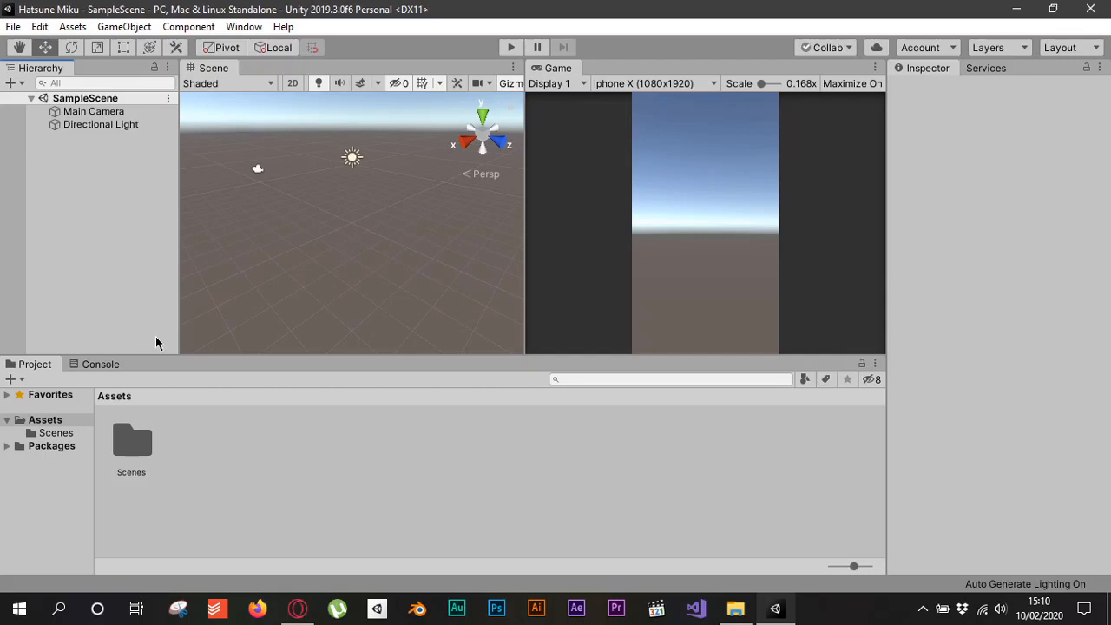
# Step: Switch to the Vuforia Developer Portal in the browser and review the SDK downloads offered for Unity
pyautogui.click(297, 607)
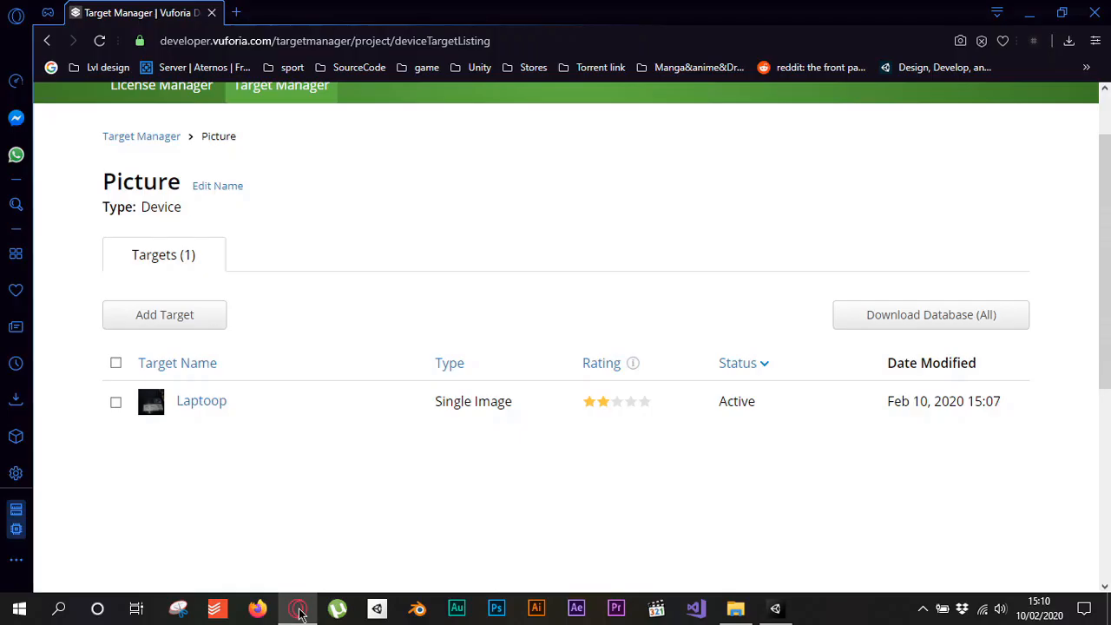
pyautogui.scroll(1, 507, 336)
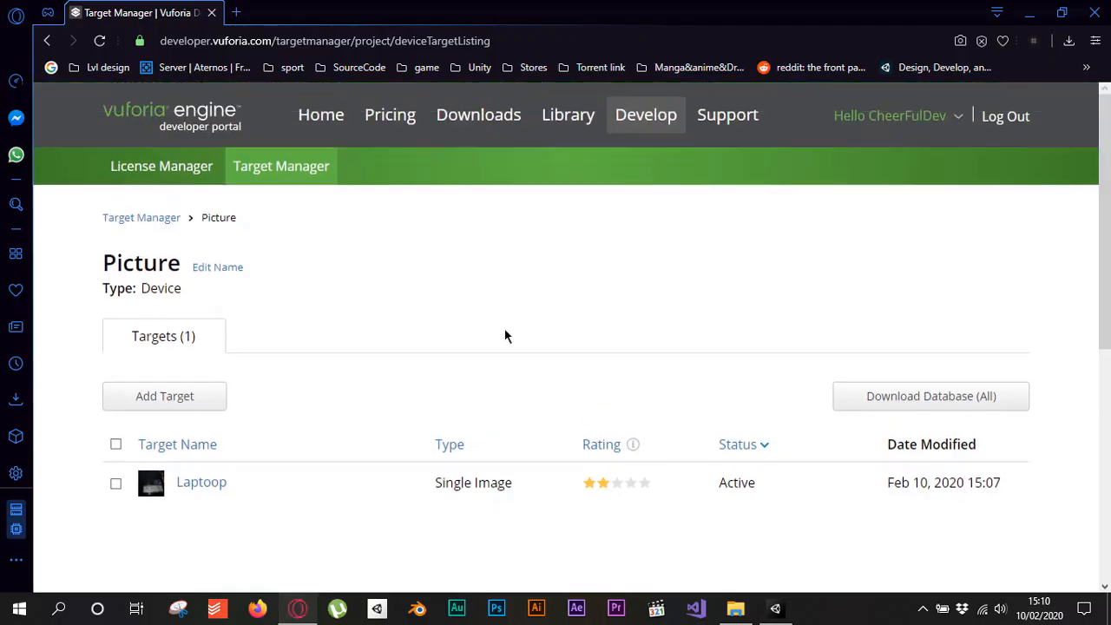
pyautogui.click(498, 135)
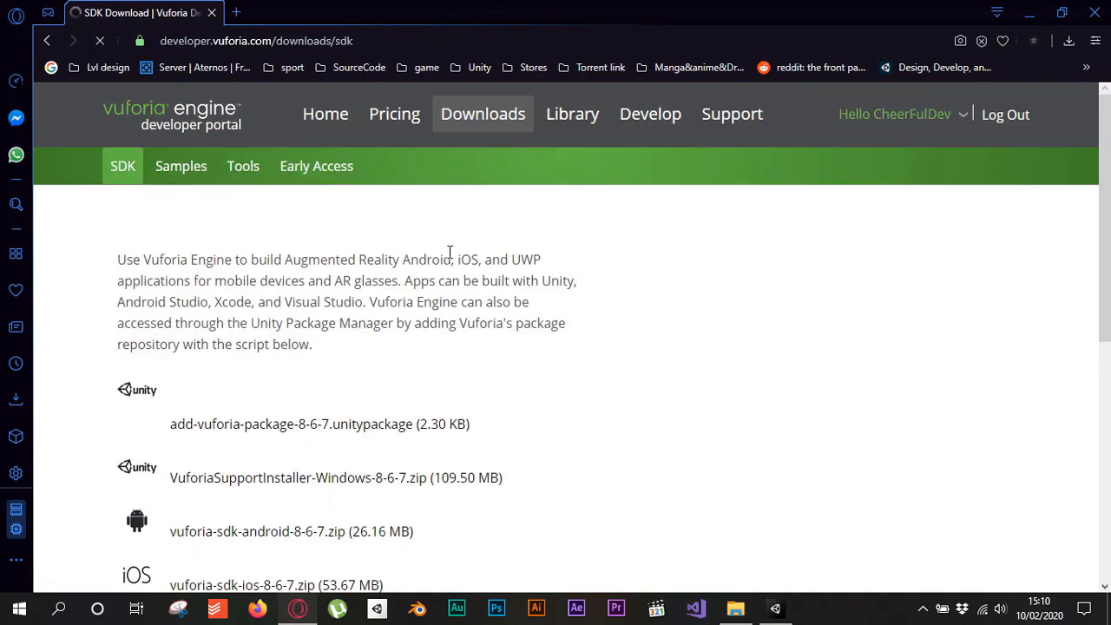
pyautogui.scroll(-2, 449, 256)
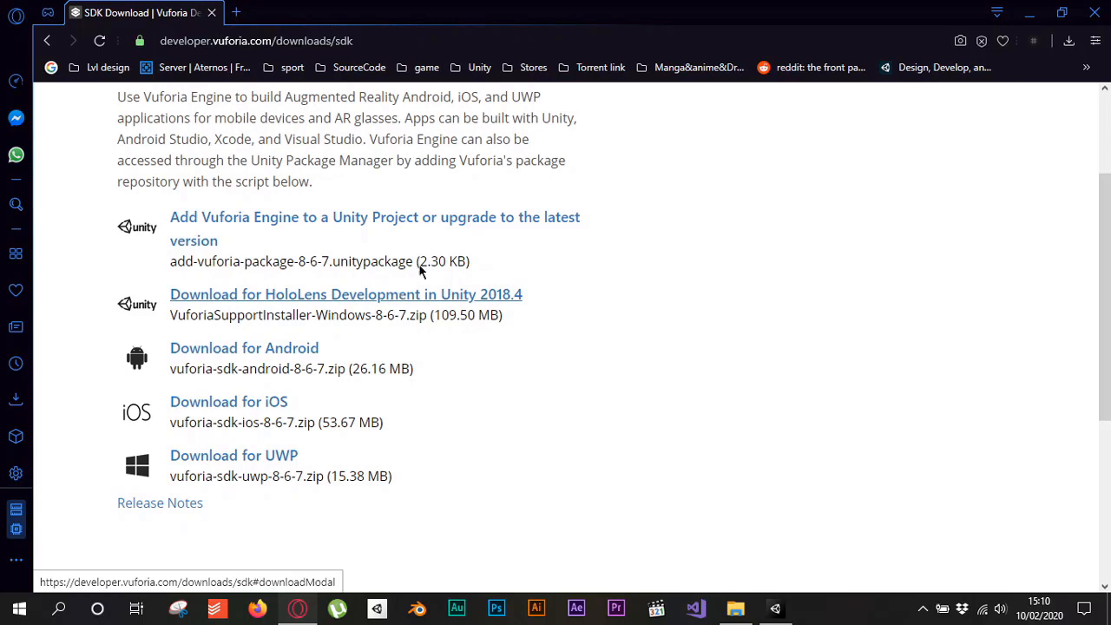
# Step: Switch back to the Hatsune Miku project in Unity and list all packages in the Package Manager
pyautogui.click(1043, 28)
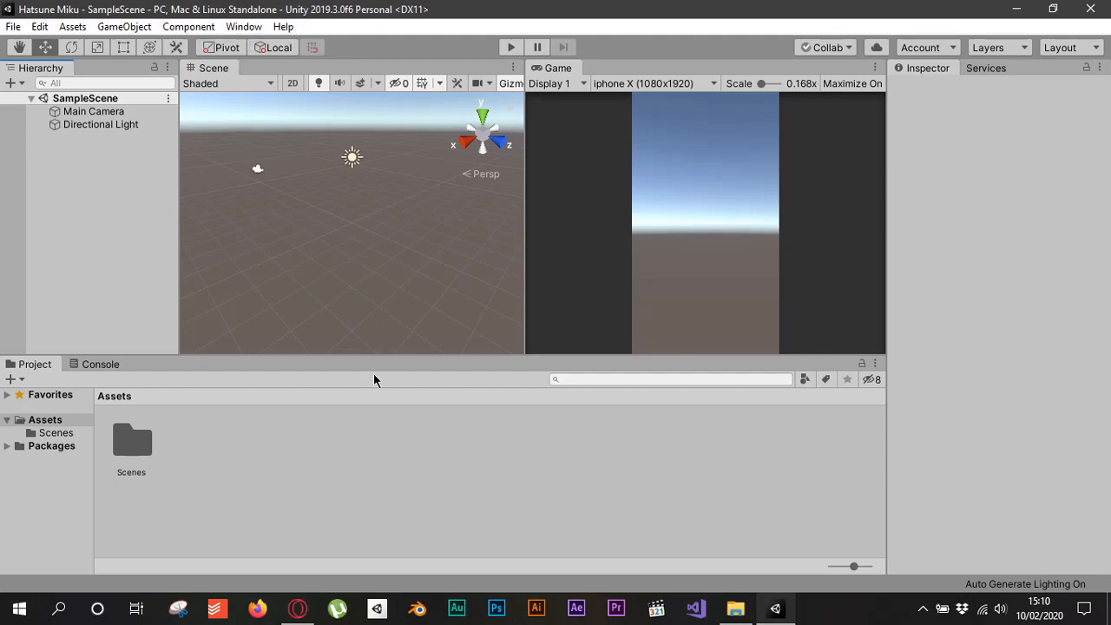
pyautogui.click(257, 28)
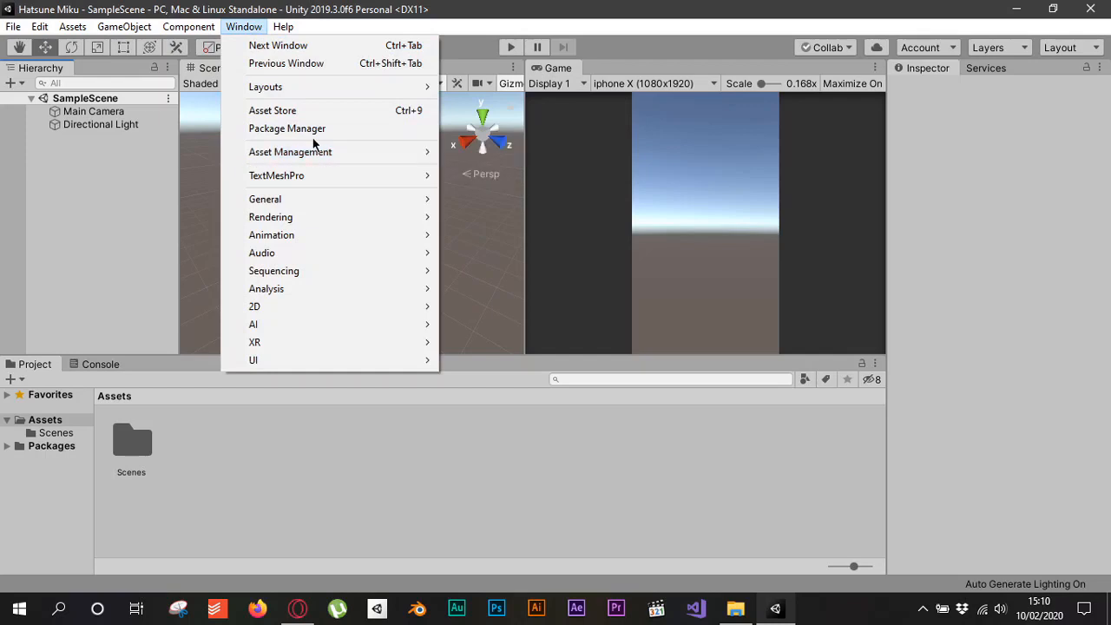
pyautogui.click(319, 137)
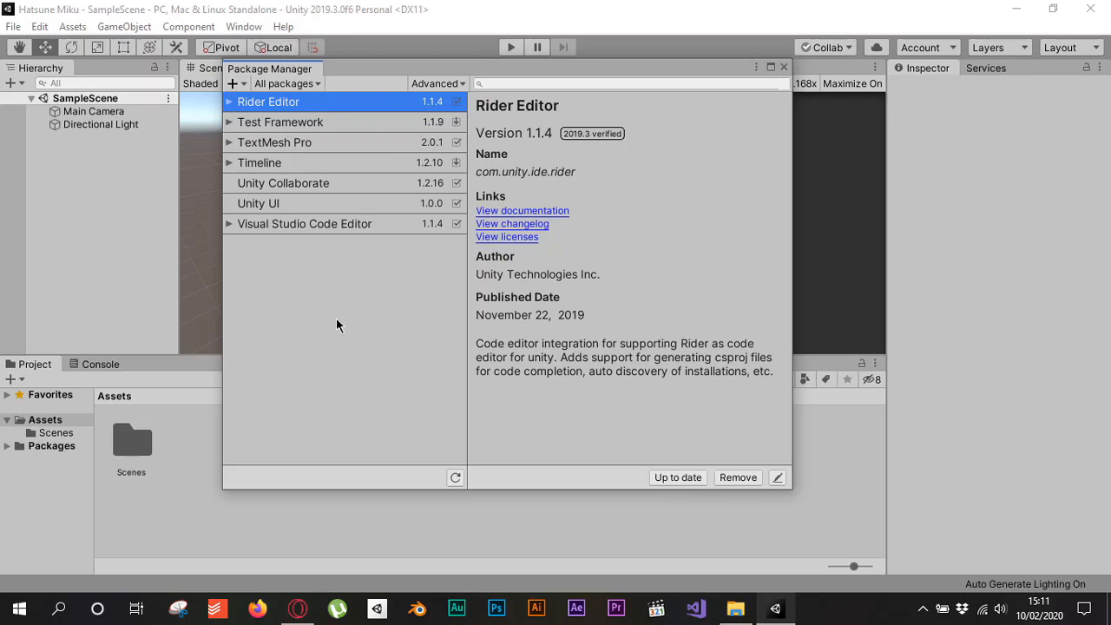
pyautogui.click(318, 83)
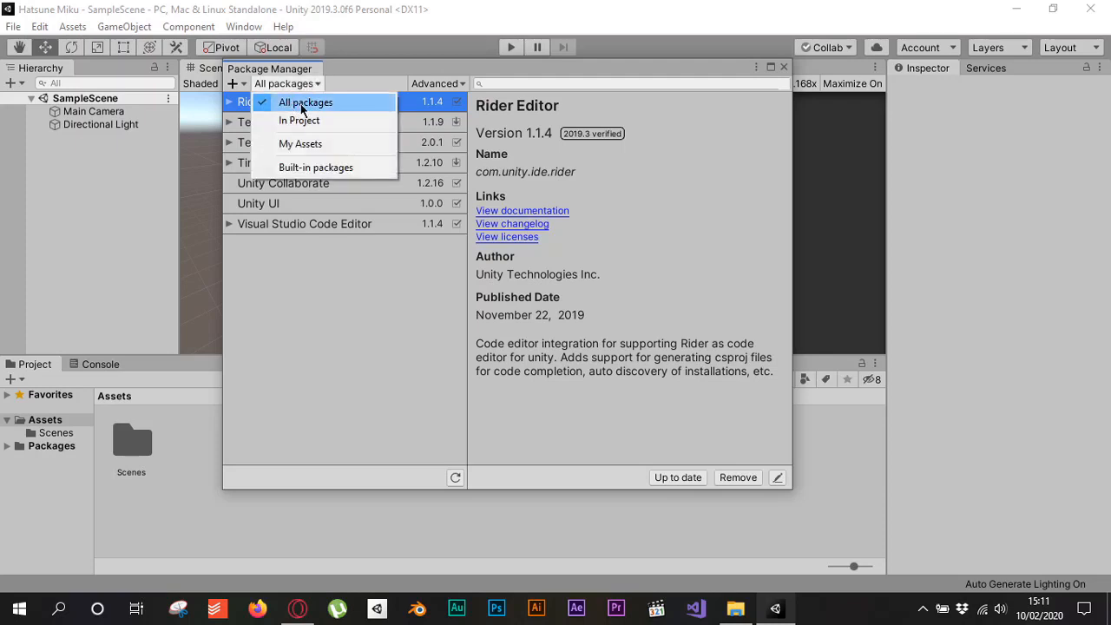
pyautogui.click(302, 105)
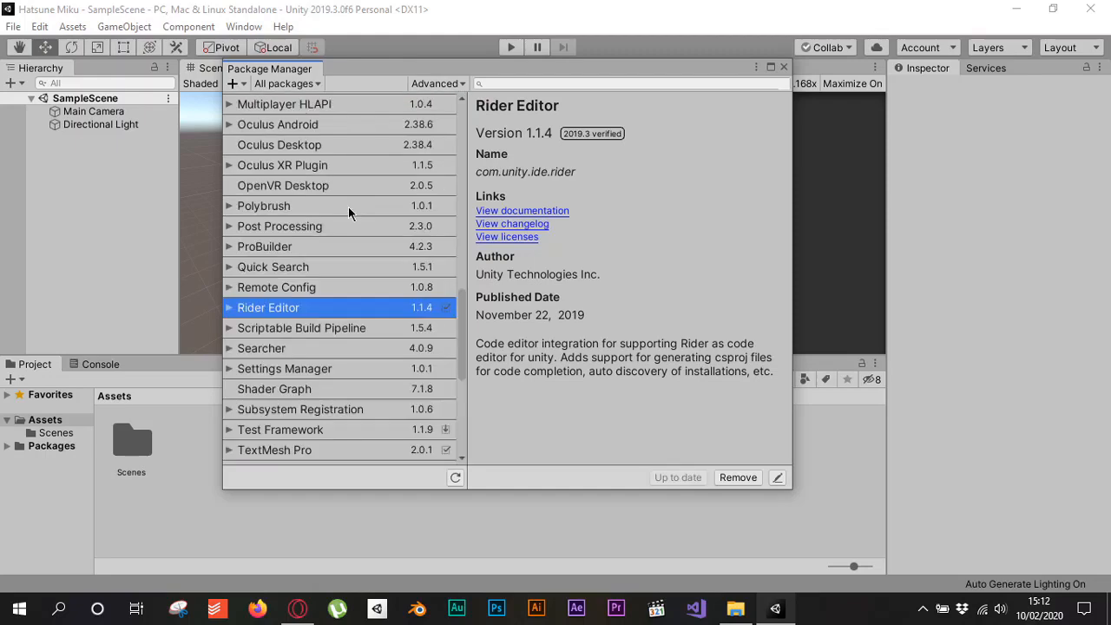
# Step: Find Vuforia Engine AR 8.5.9 in the package list, install it, and close the Package Manager
pyautogui.scroll(-5, 348, 207)
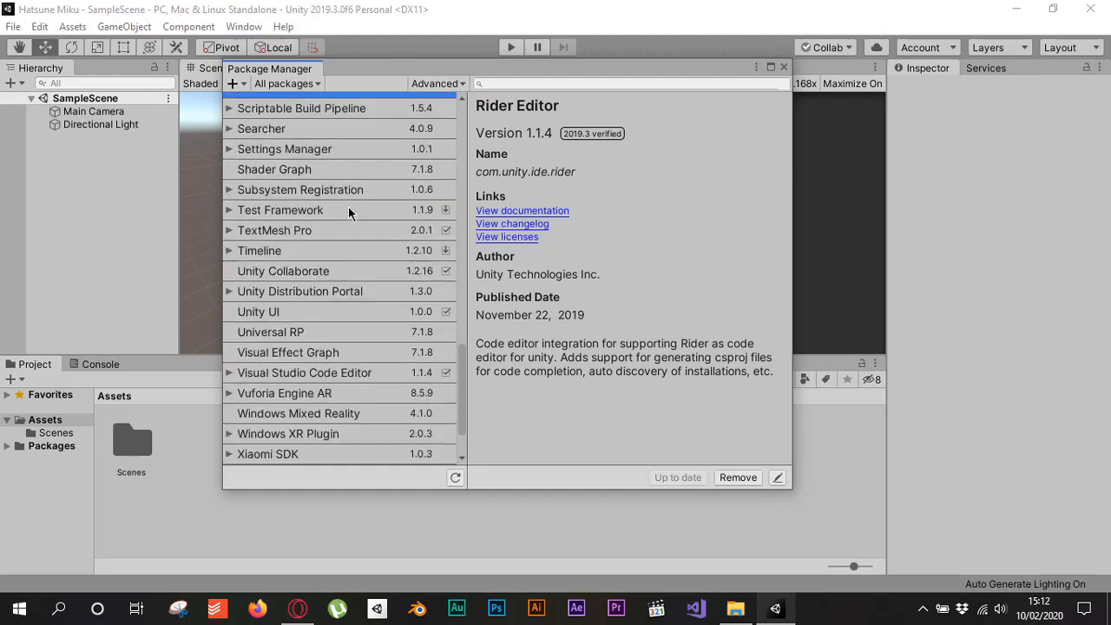
pyautogui.scroll(3, 348, 207)
pyautogui.scroll(5, 348, 207)
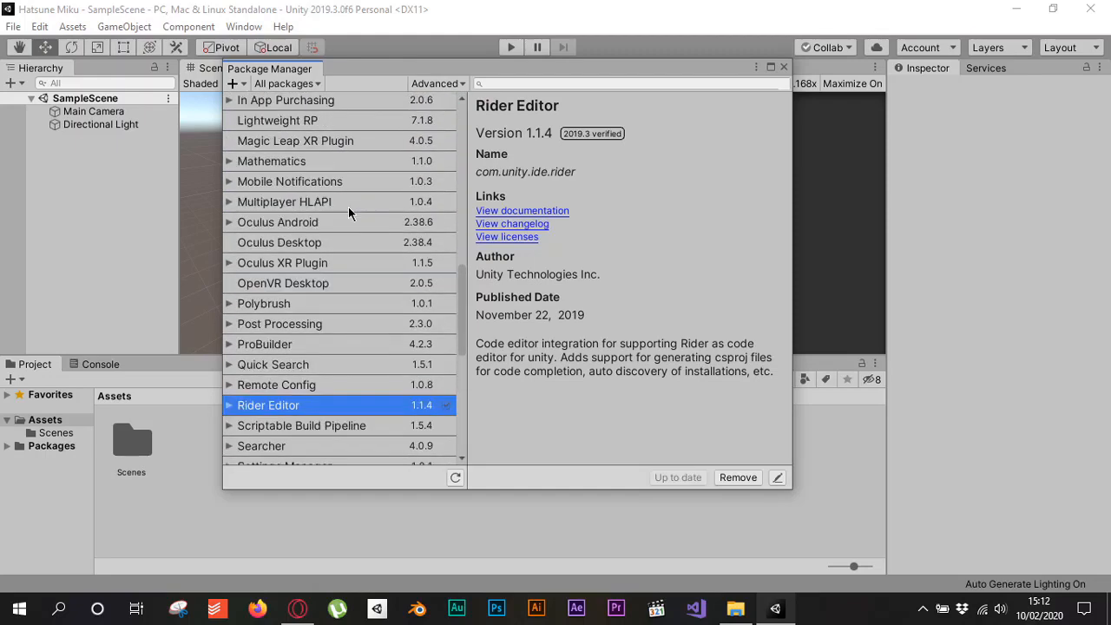
pyautogui.scroll(-3, 348, 207)
pyautogui.scroll(-5, 349, 206)
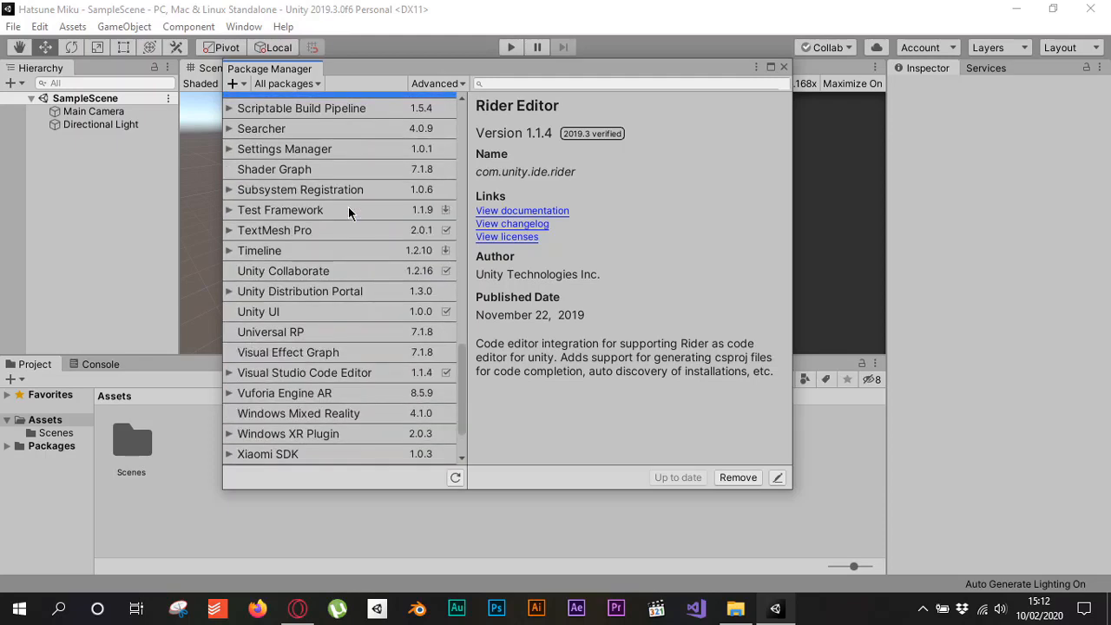
pyautogui.scroll(1, 348, 207)
pyautogui.scroll(-2, 348, 212)
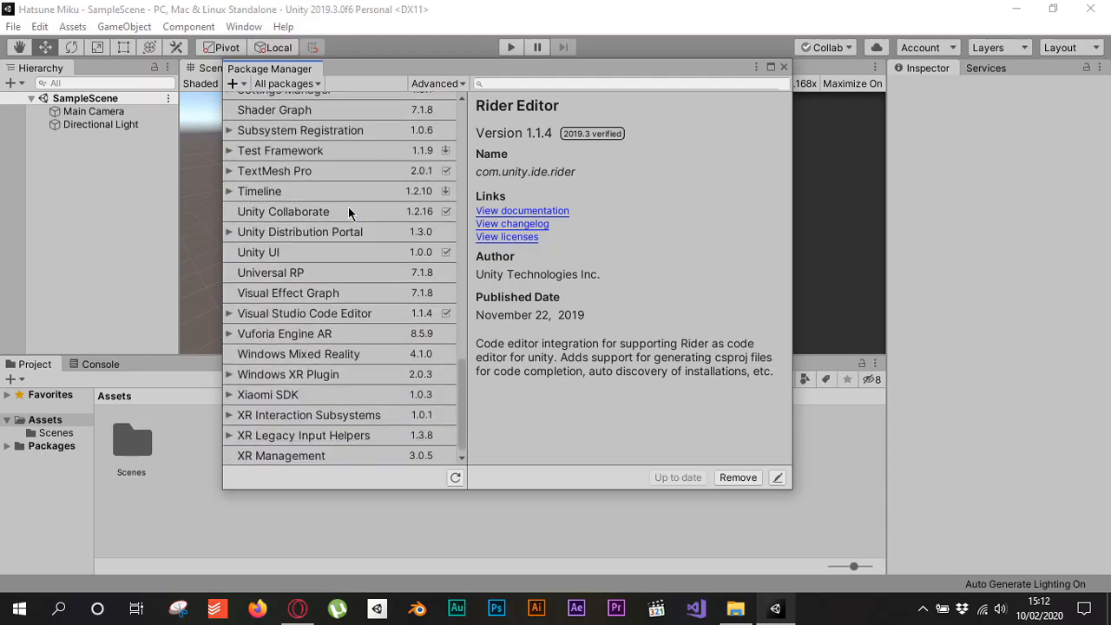
pyautogui.scroll(2, 303, 272)
pyautogui.scroll(-2, 324, 317)
pyautogui.scroll(2, 324, 317)
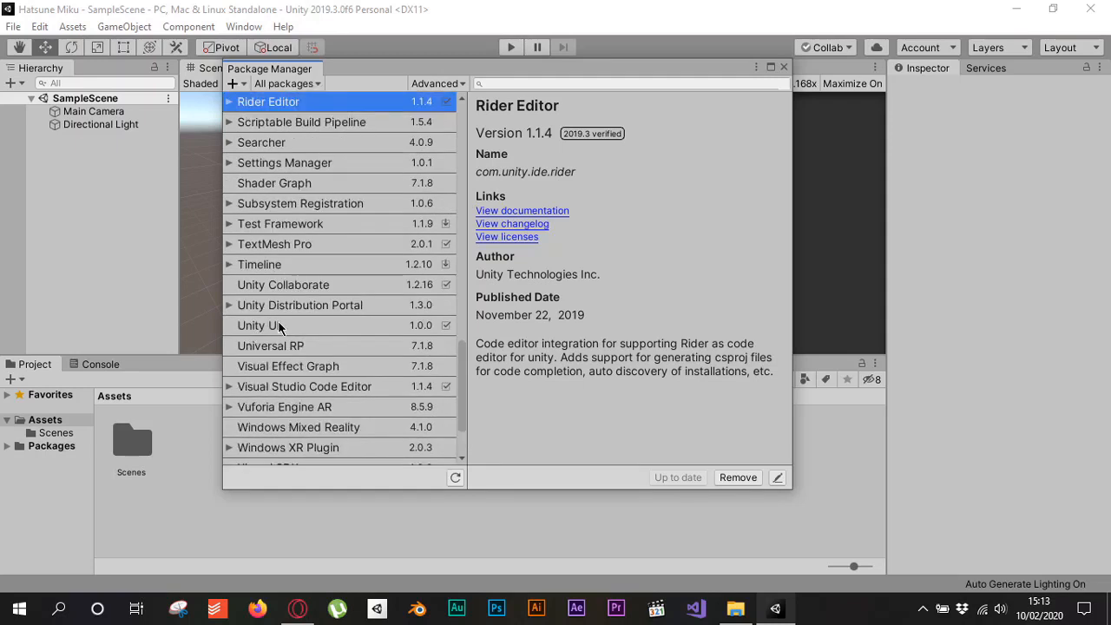
pyautogui.scroll(-2, 284, 318)
pyautogui.click(275, 333)
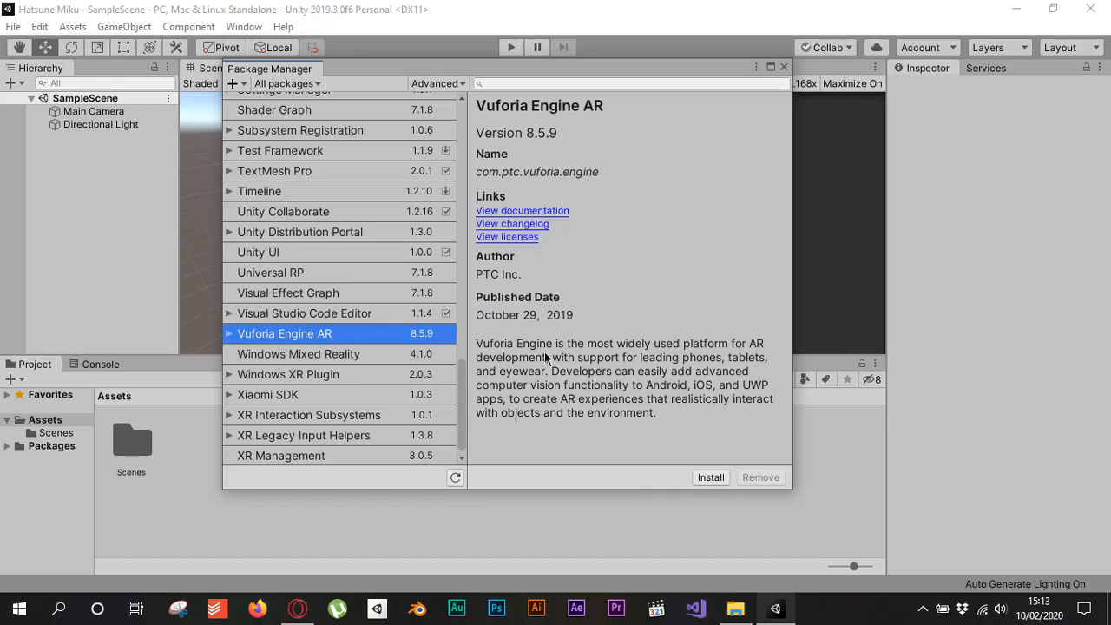
pyautogui.click(712, 479)
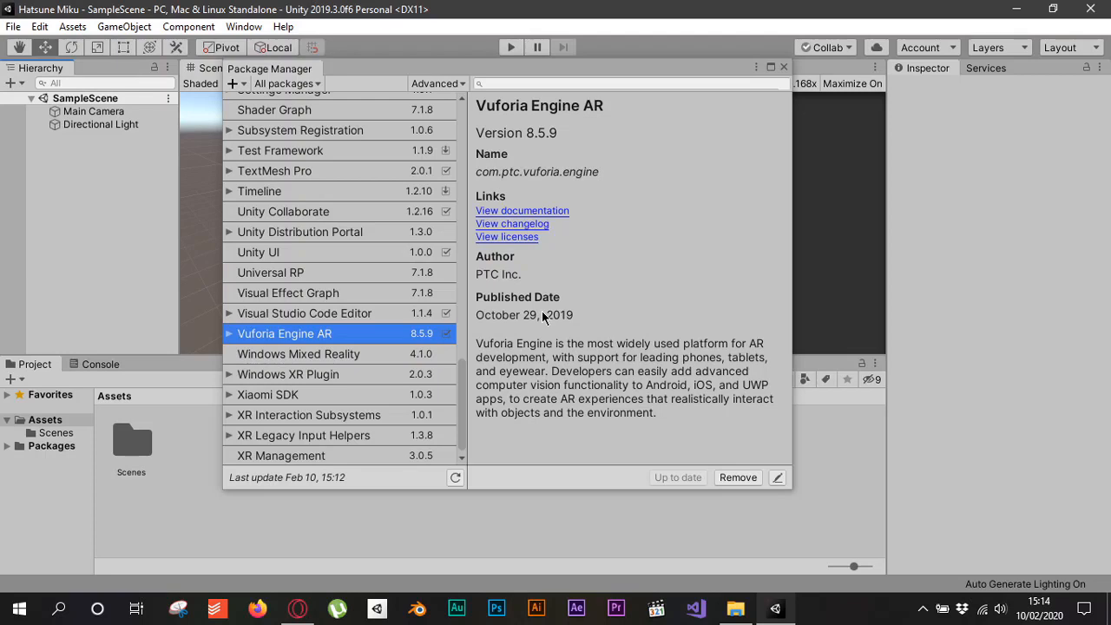
pyautogui.click(783, 67)
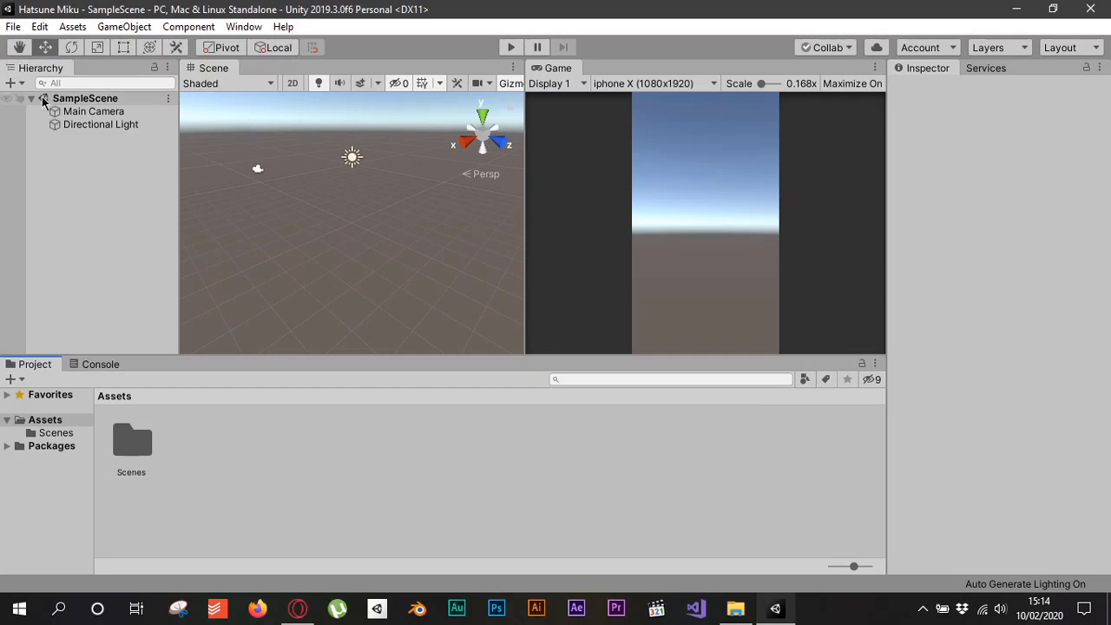
# Step: Add a Vuforia Engine AR Camera to SampleScene
pyautogui.rightClick(101, 247)
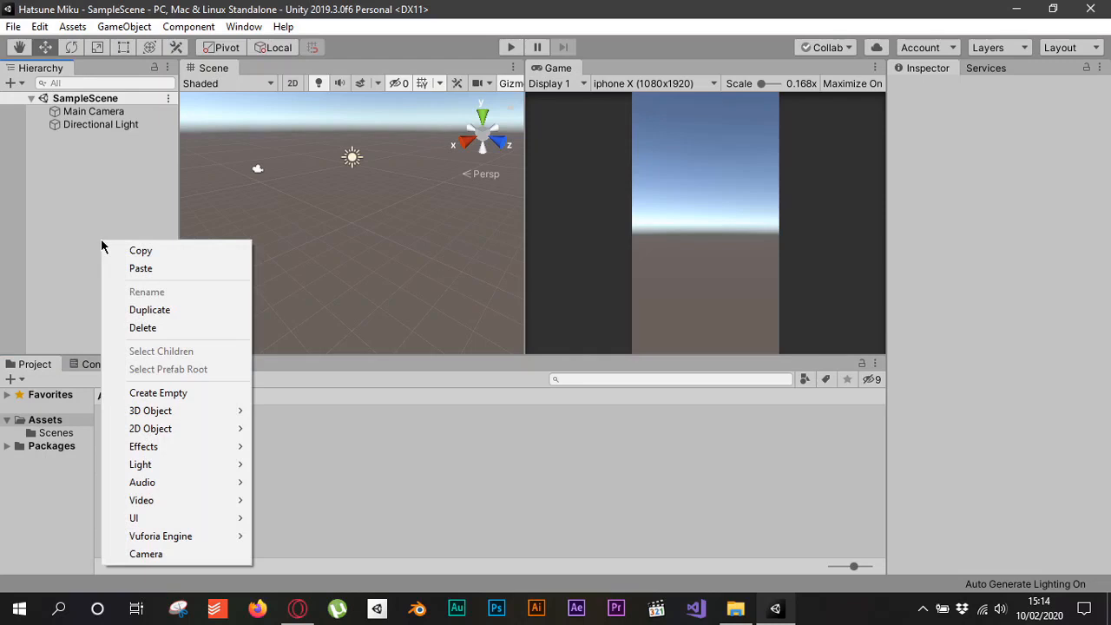
pyautogui.moveTo(179, 536)
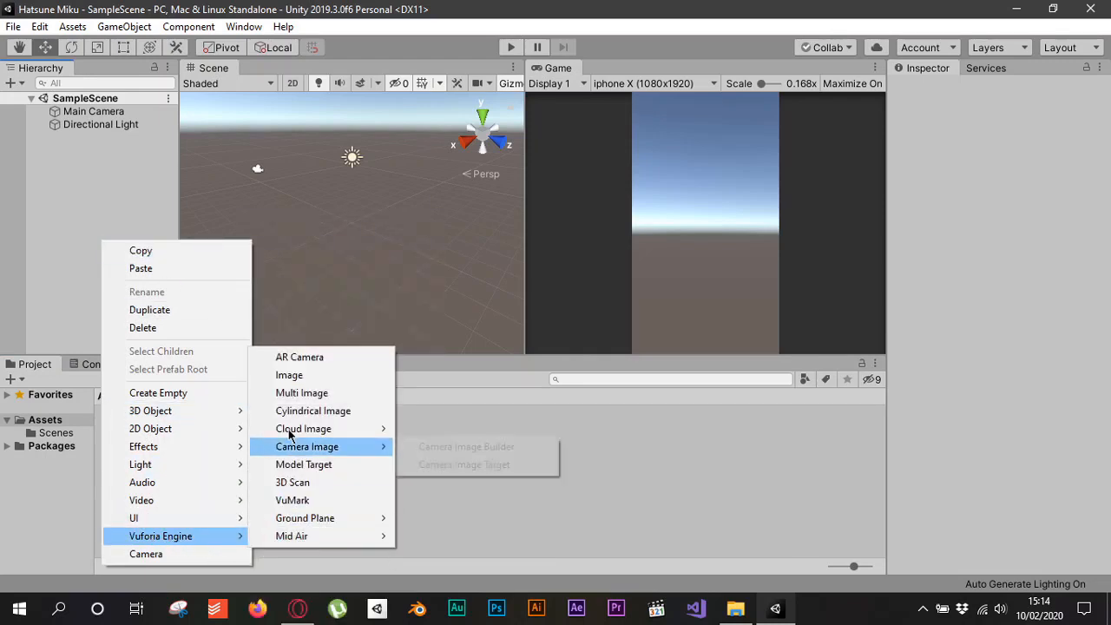
pyautogui.click(300, 357)
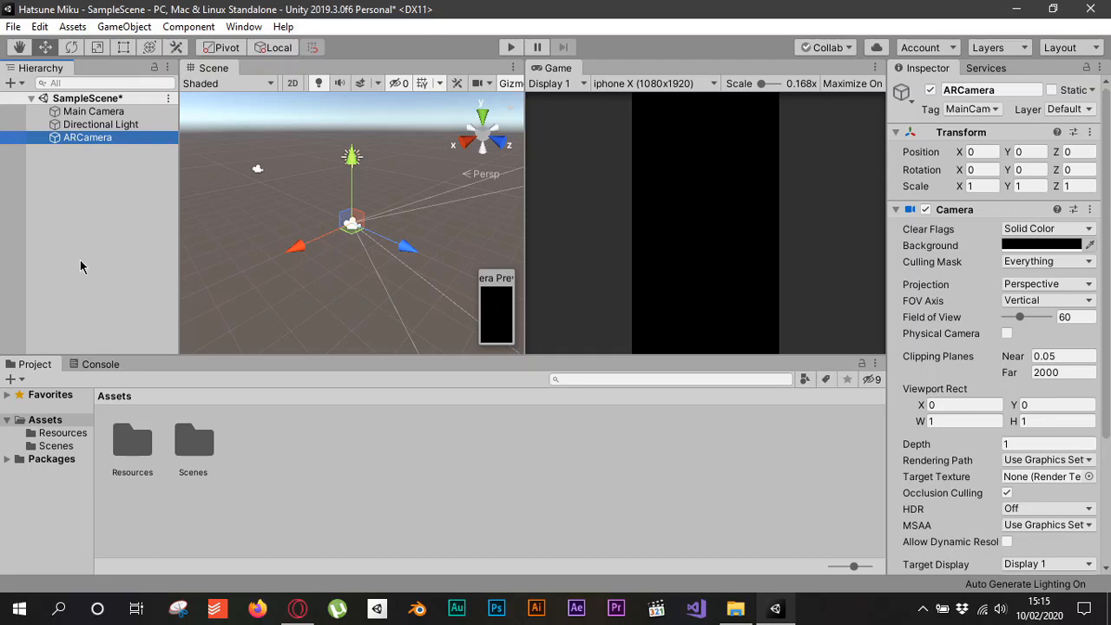
# Step: Delete the Main Camera from SampleScene
pyautogui.click(100, 177)
pyautogui.click(97, 139)
pyautogui.click(85, 113)
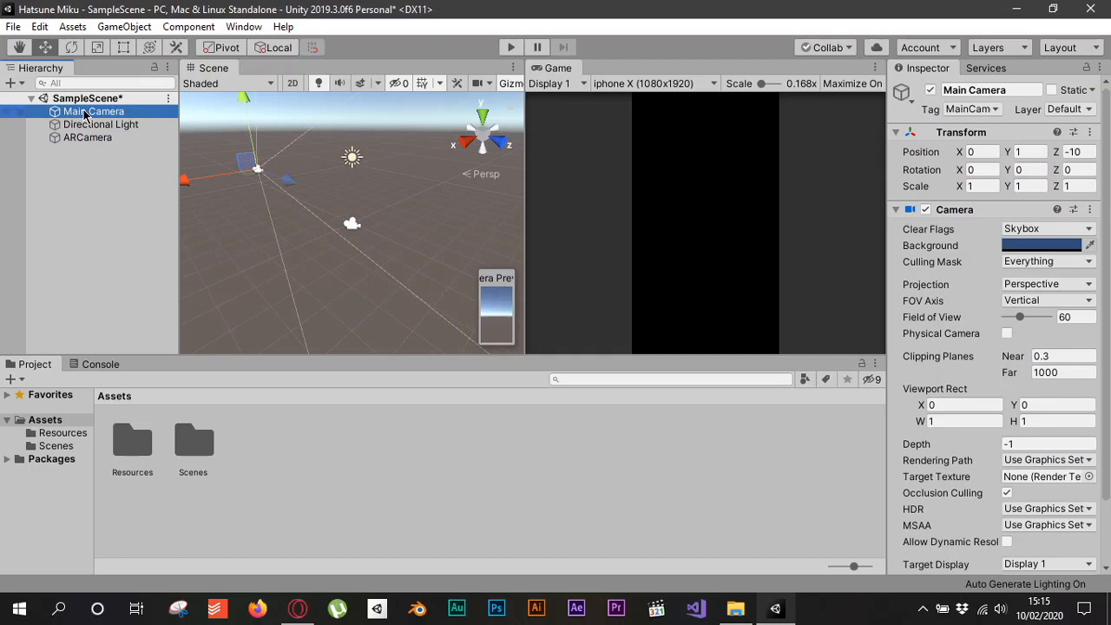
pyautogui.press('Delete')
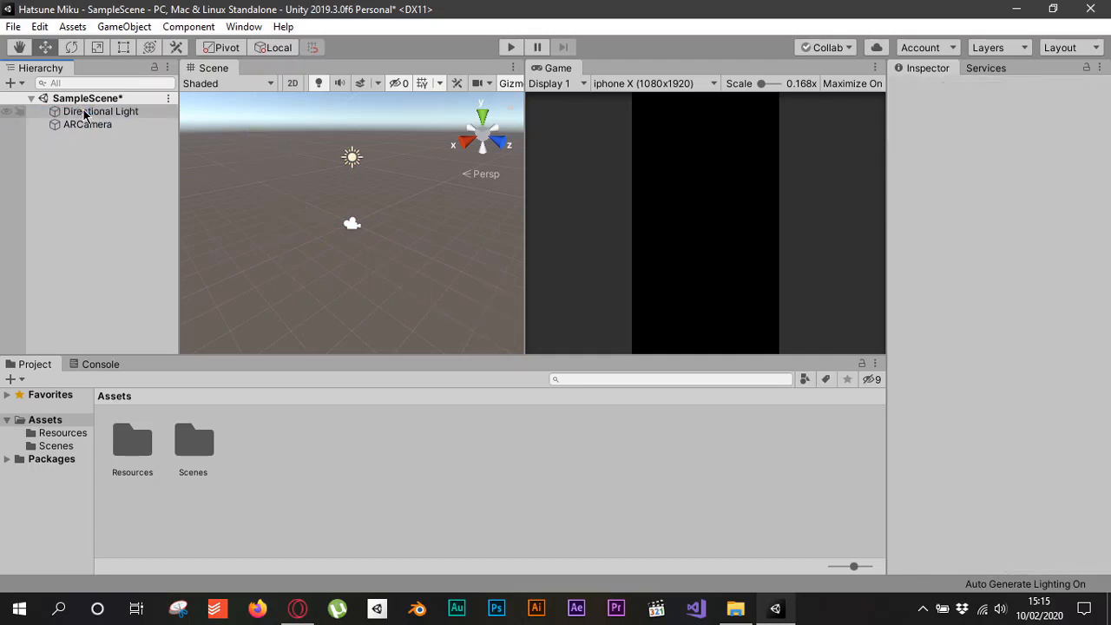
# Step: Open the Vuforia Engine configuration from the ARCamera's Vuforia Behaviour component and widen the Inspector to review its settings
pyautogui.click(92, 126)
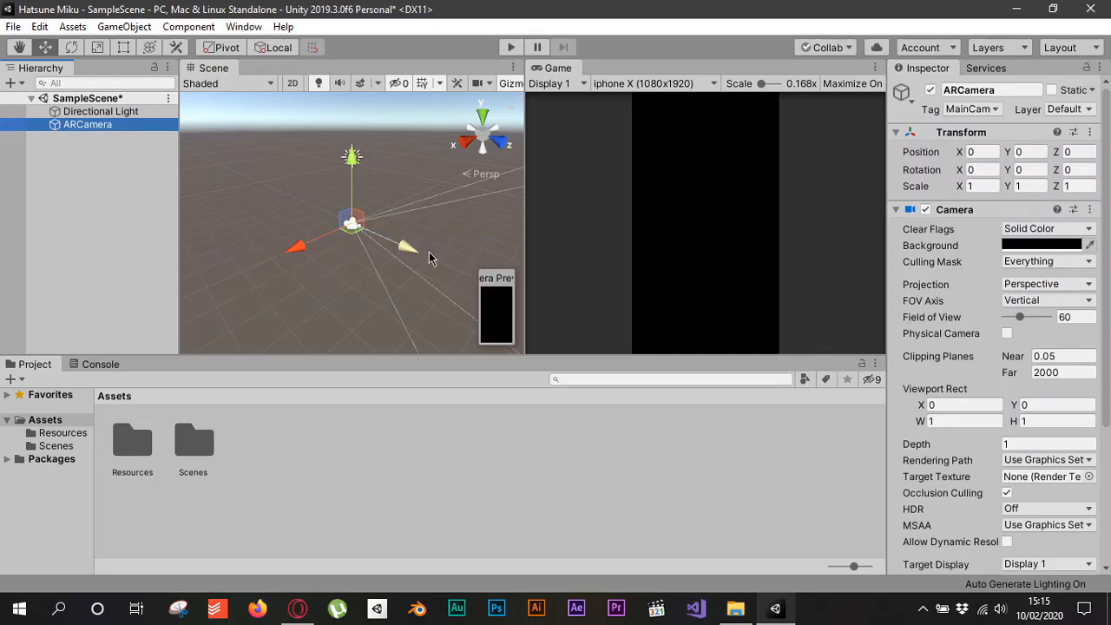
pyautogui.click(115, 180)
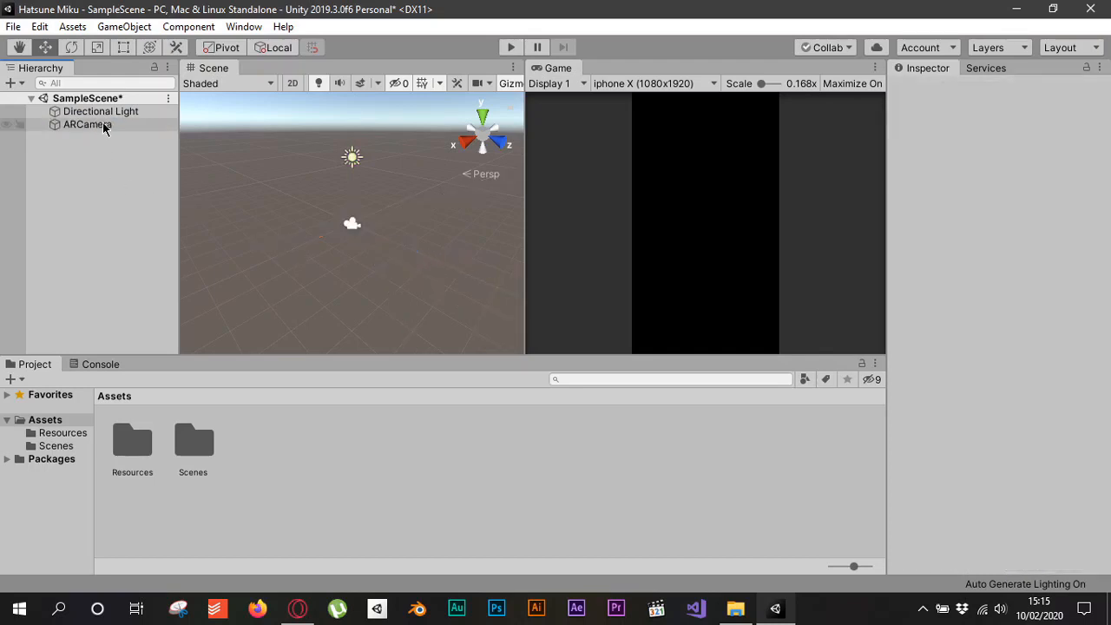
pyautogui.click(103, 124)
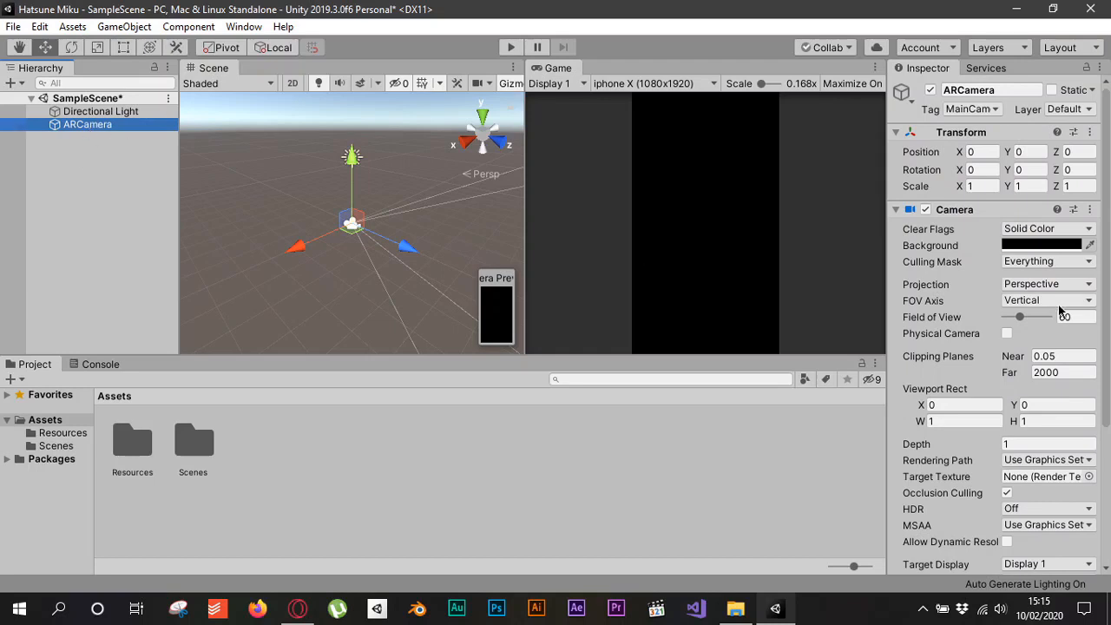
pyautogui.scroll(-5, 999, 266)
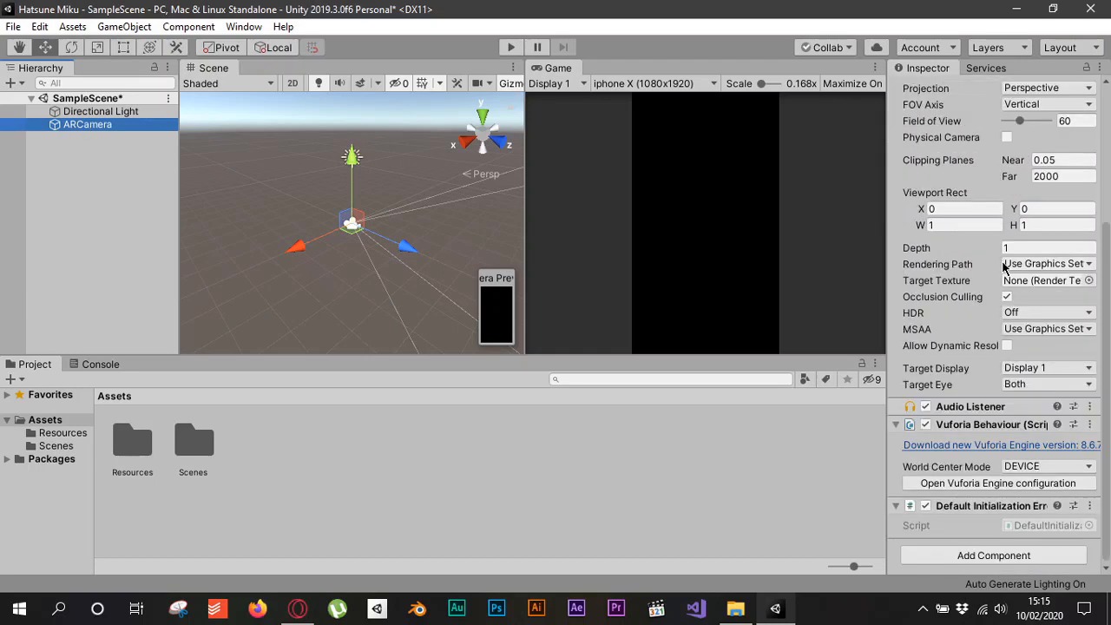
pyautogui.click(962, 484)
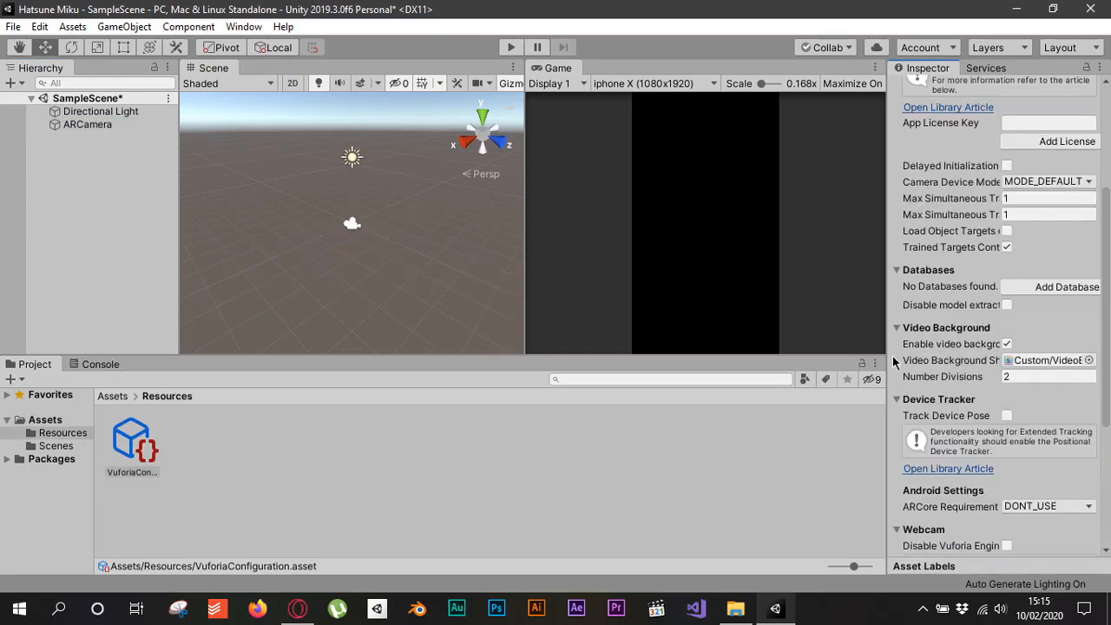
pyautogui.moveTo(884, 336); pyautogui.dragTo(755, 331)
pyautogui.scroll(-4, 837, 323)
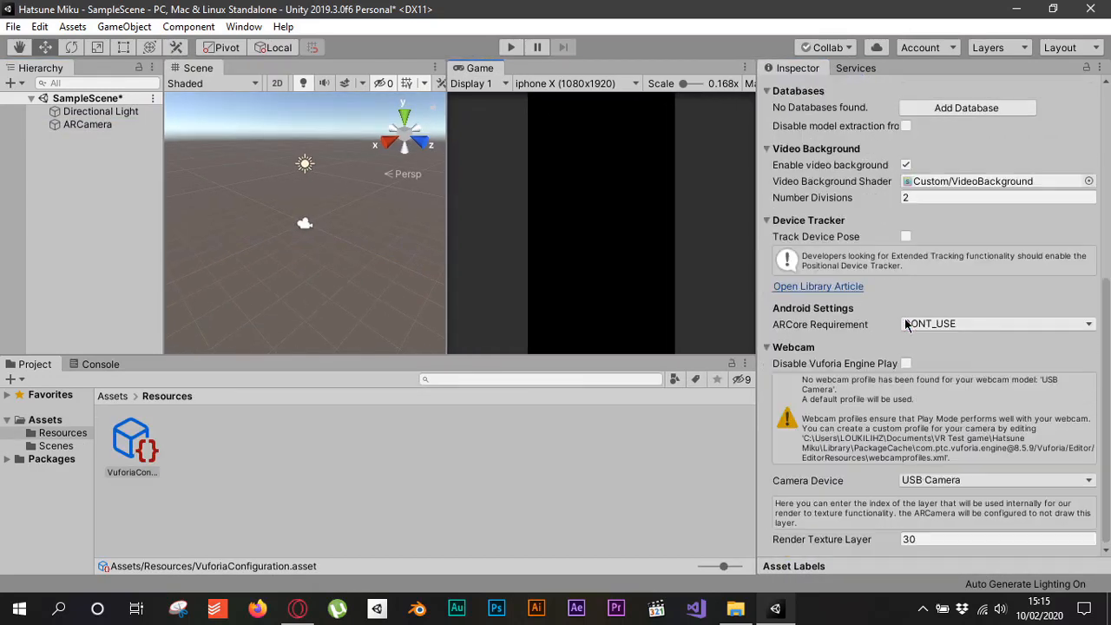
pyautogui.scroll(9, 906, 325)
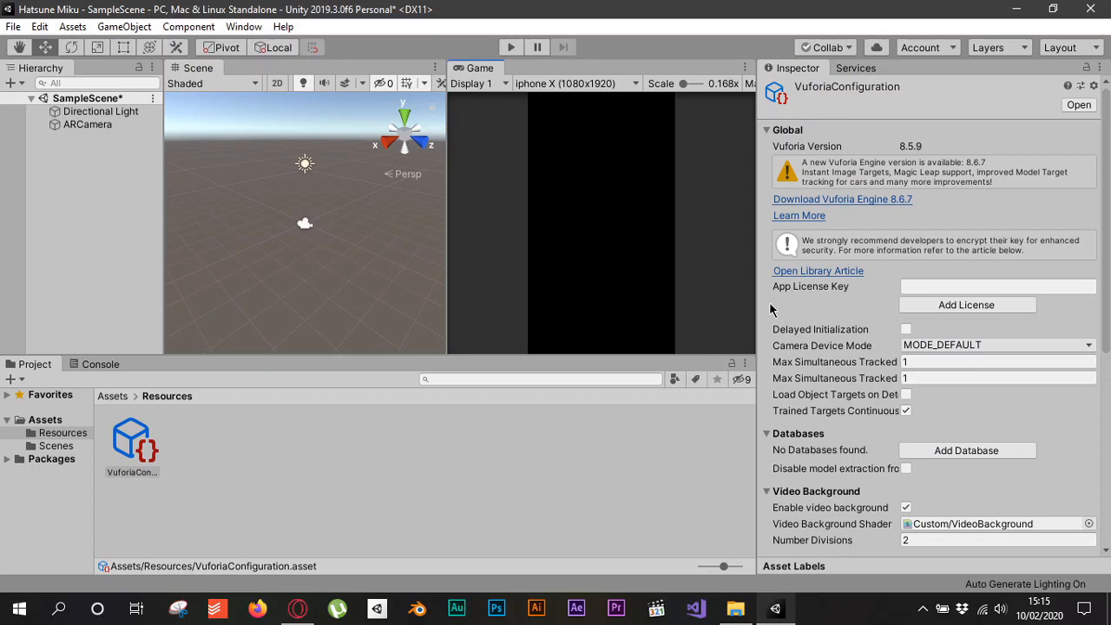
# Step: Switch to the Vuforia Developer Portal in the browser and copy the VirtAR license key from the License Manager
pyautogui.click(957, 287)
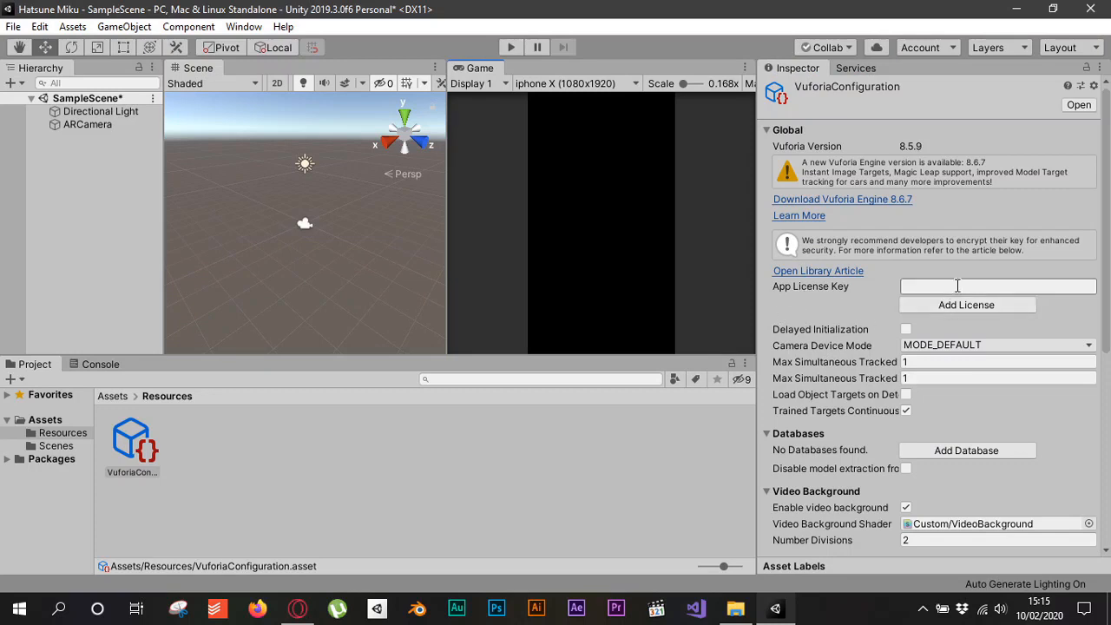
pyautogui.click(298, 608)
pyautogui.scroll(2, 355, 347)
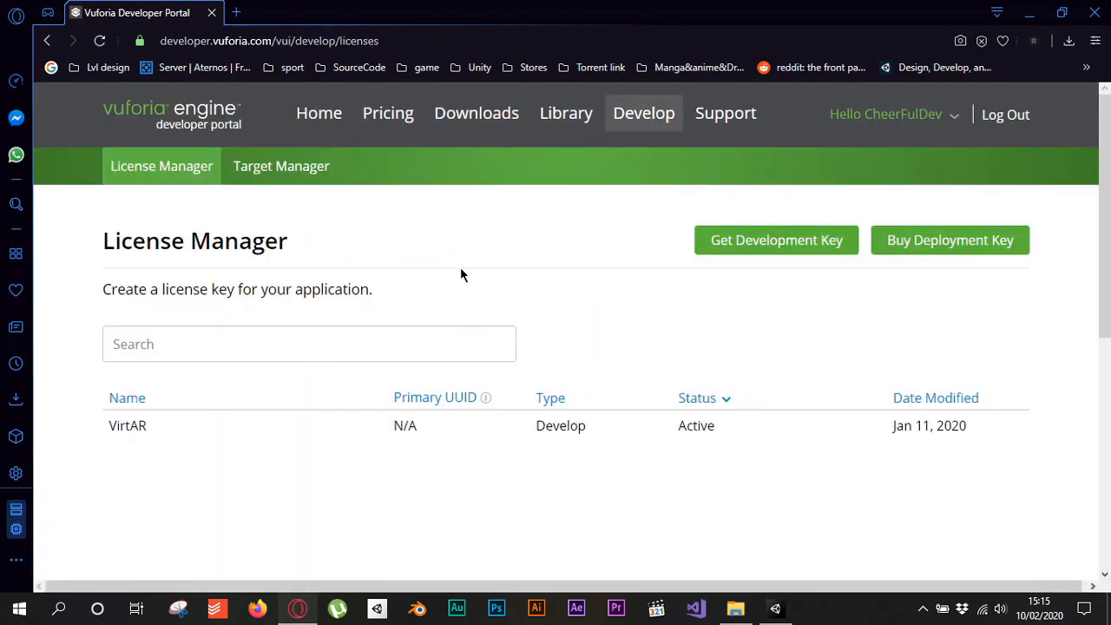
pyautogui.click(144, 428)
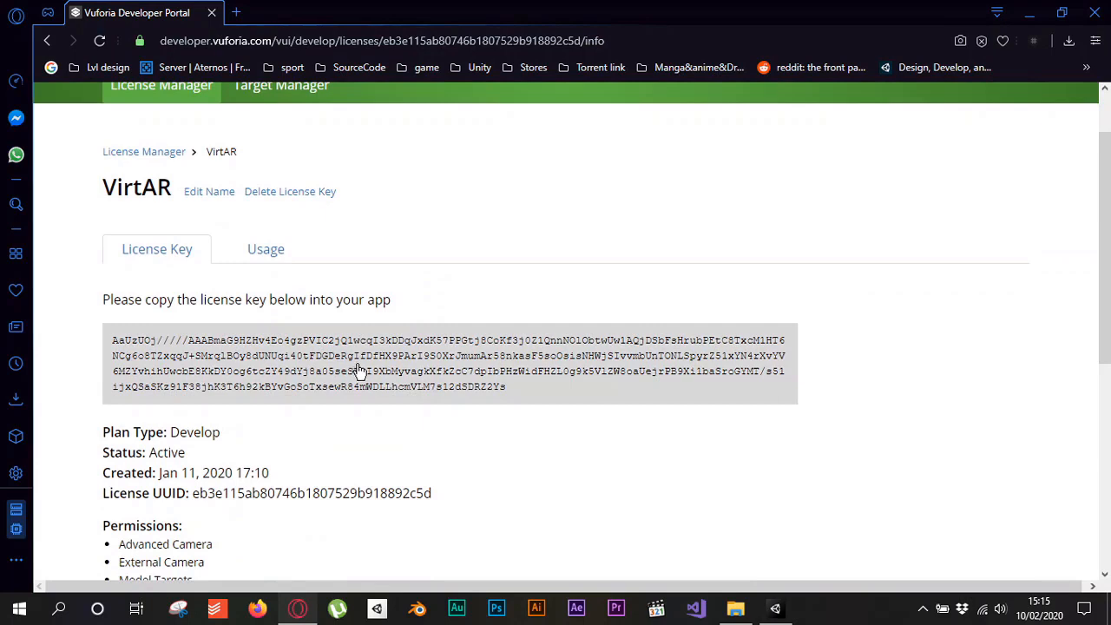
pyautogui.click(359, 370)
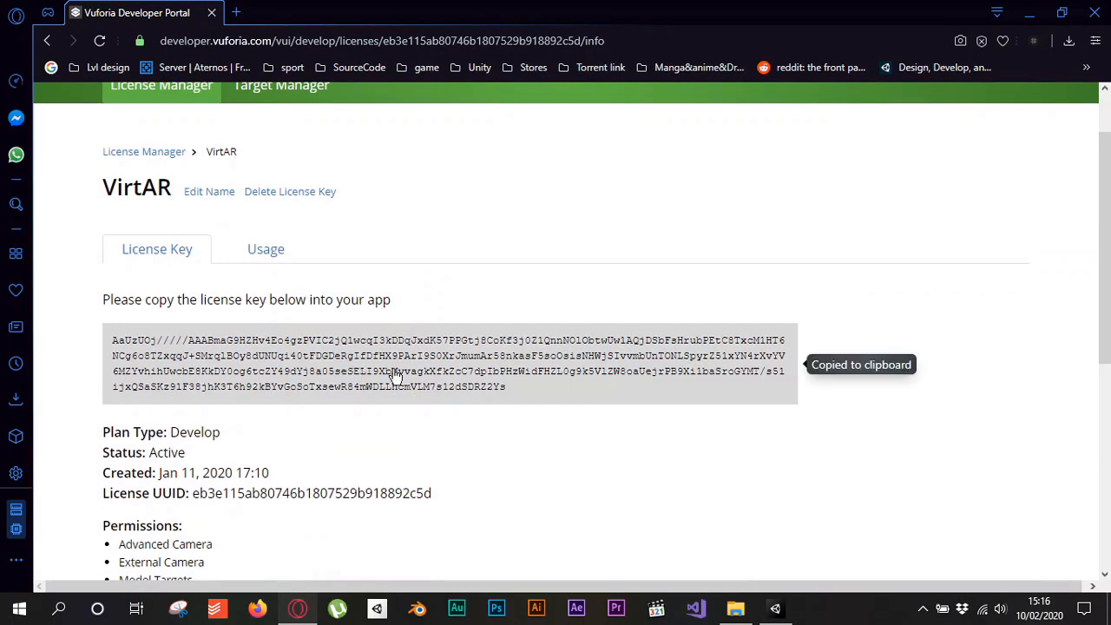
# Step: Return to Unity, paste the copied license key into VuforiaConfiguration's App License Key field, and look over the remaining settings
pyautogui.click(775, 607)
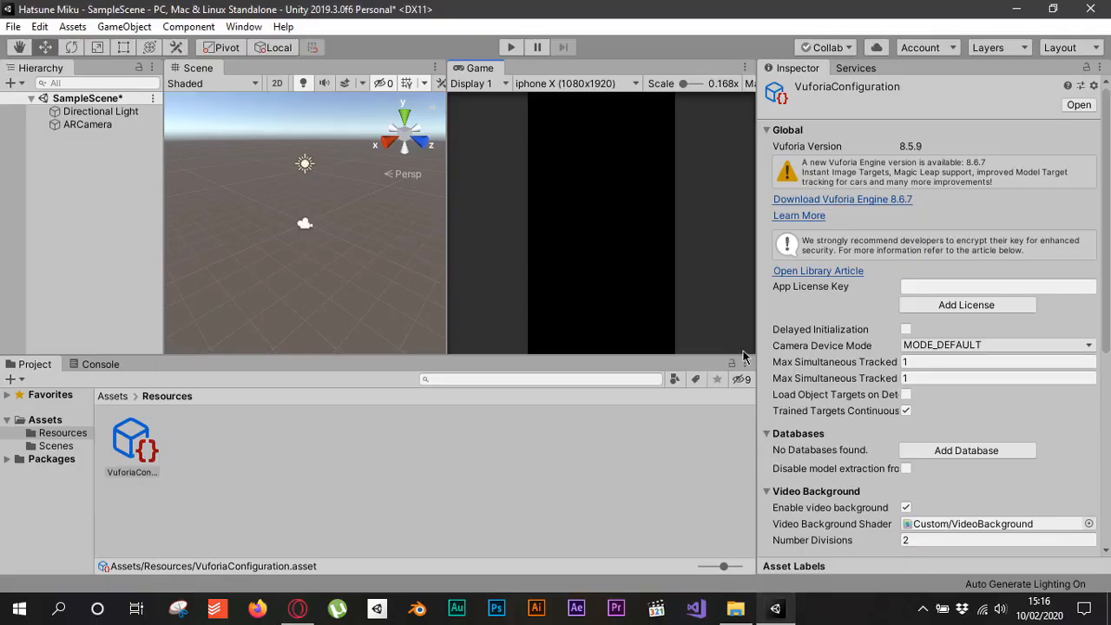
pyautogui.click(932, 279)
pyautogui.rightClick(927, 289)
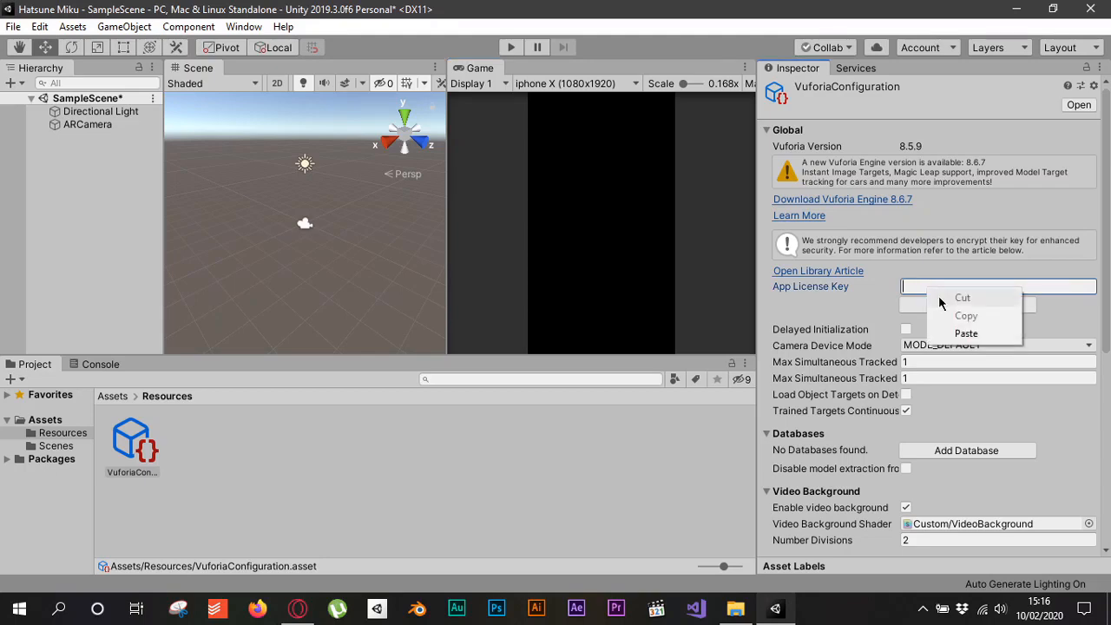
pyautogui.click(951, 334)
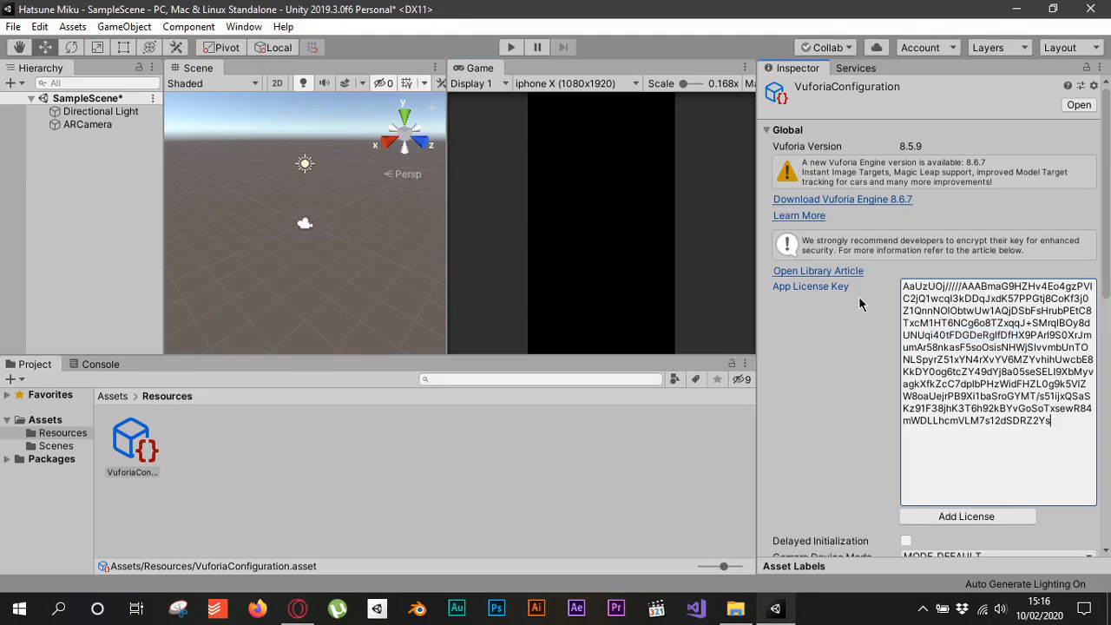
pyautogui.scroll(-5, 860, 304)
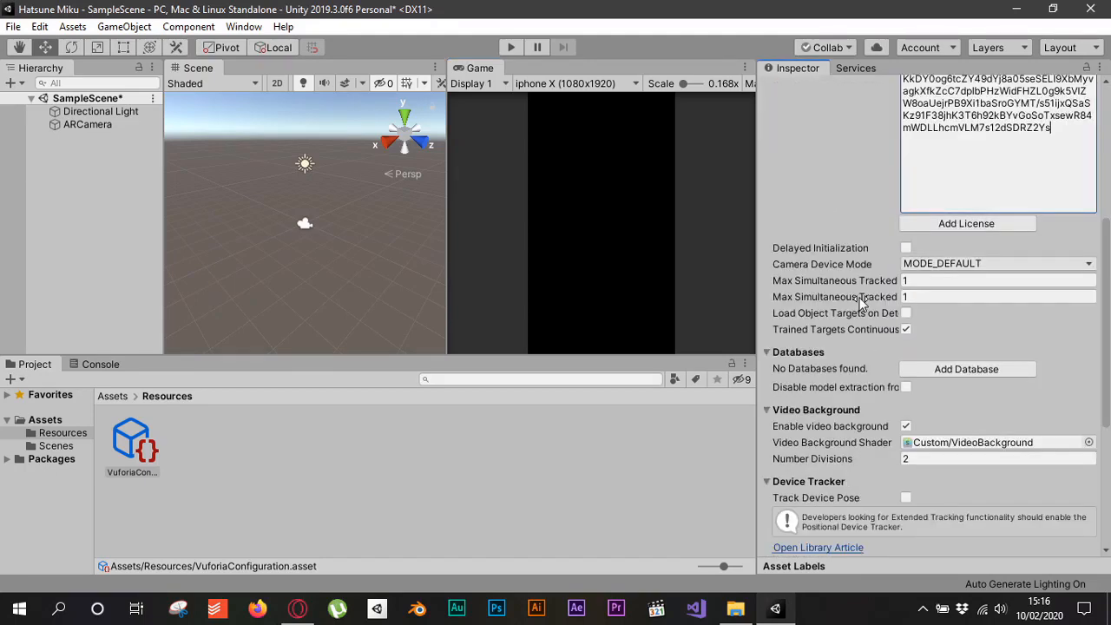
pyautogui.scroll(5, 860, 304)
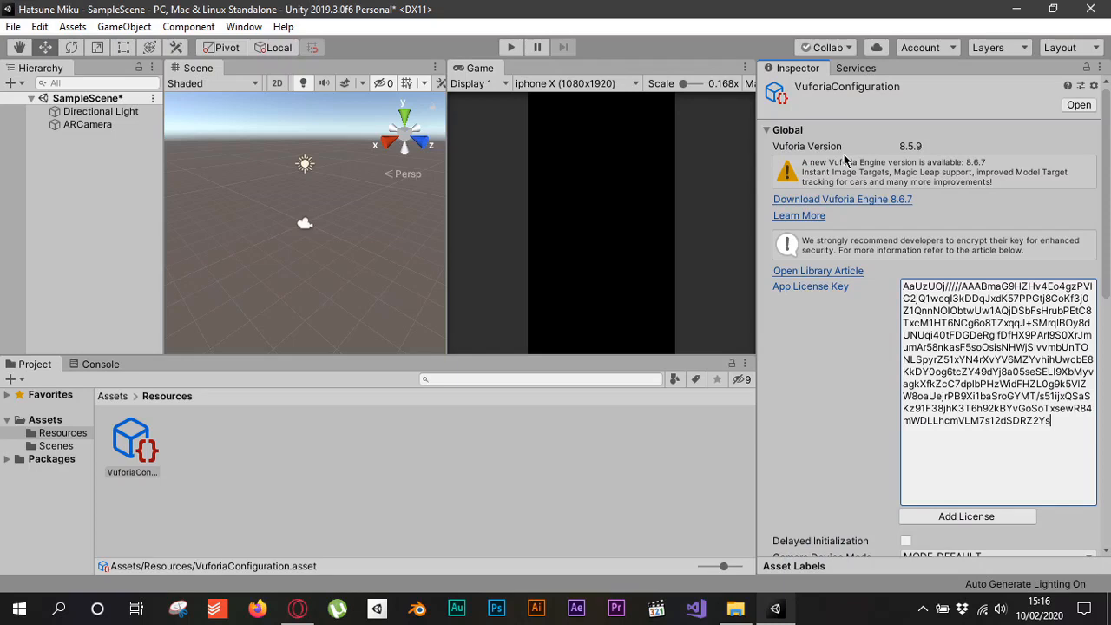
pyautogui.scroll(-10, 844, 157)
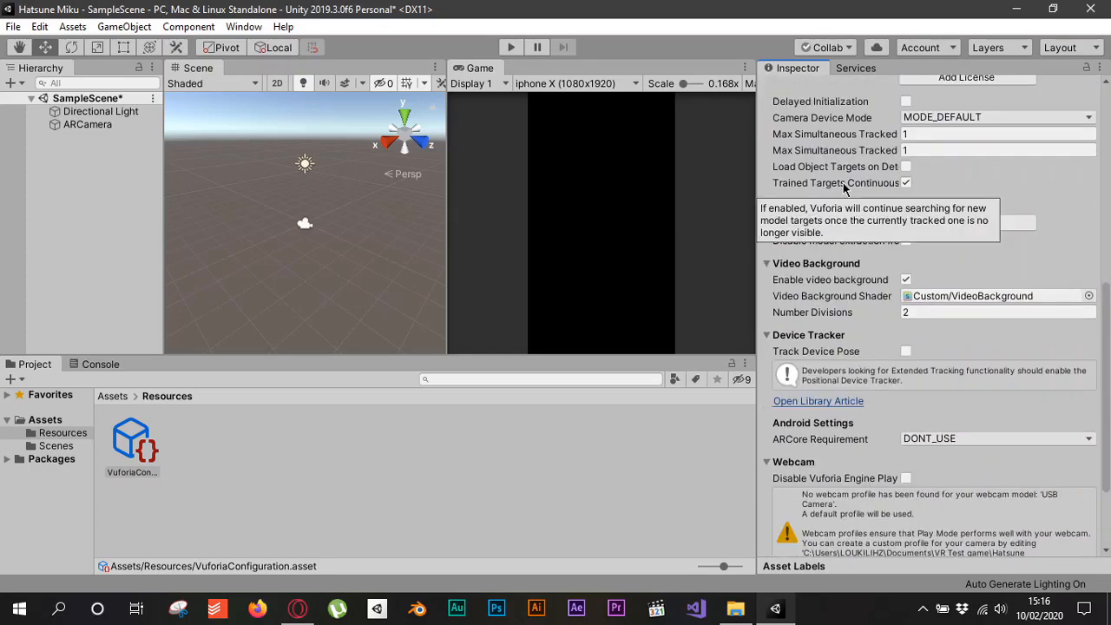
# Step: Enable Track Device Pose in VuforiaConfiguration, with ARCore Requirement set to OPTIONAL and the ARCore library included
pyautogui.scroll(-3, 844, 189)
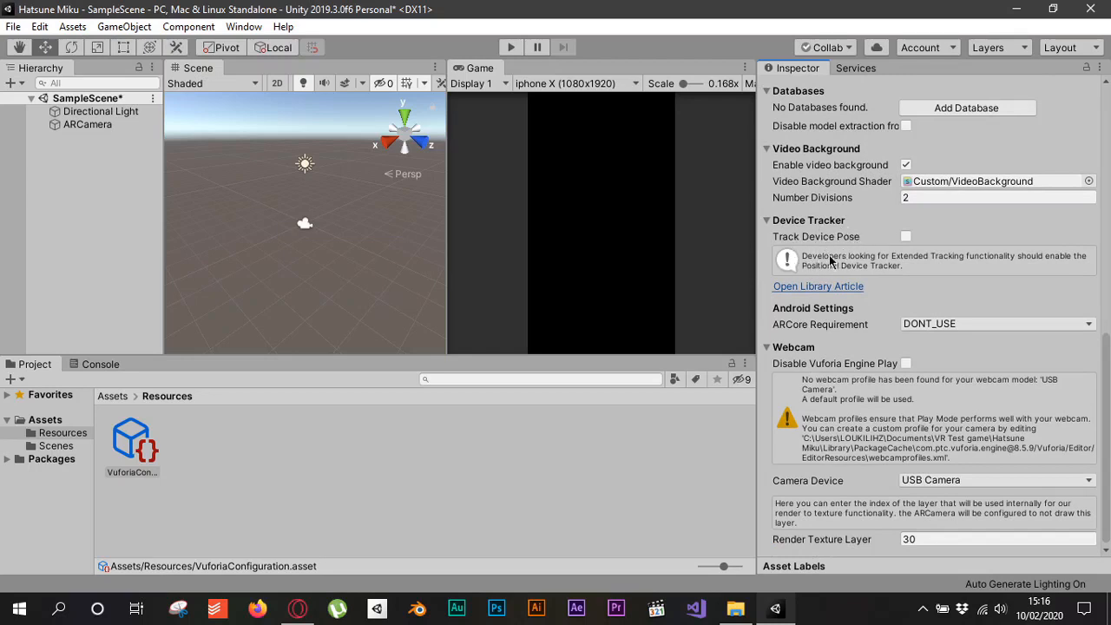
pyautogui.click(906, 237)
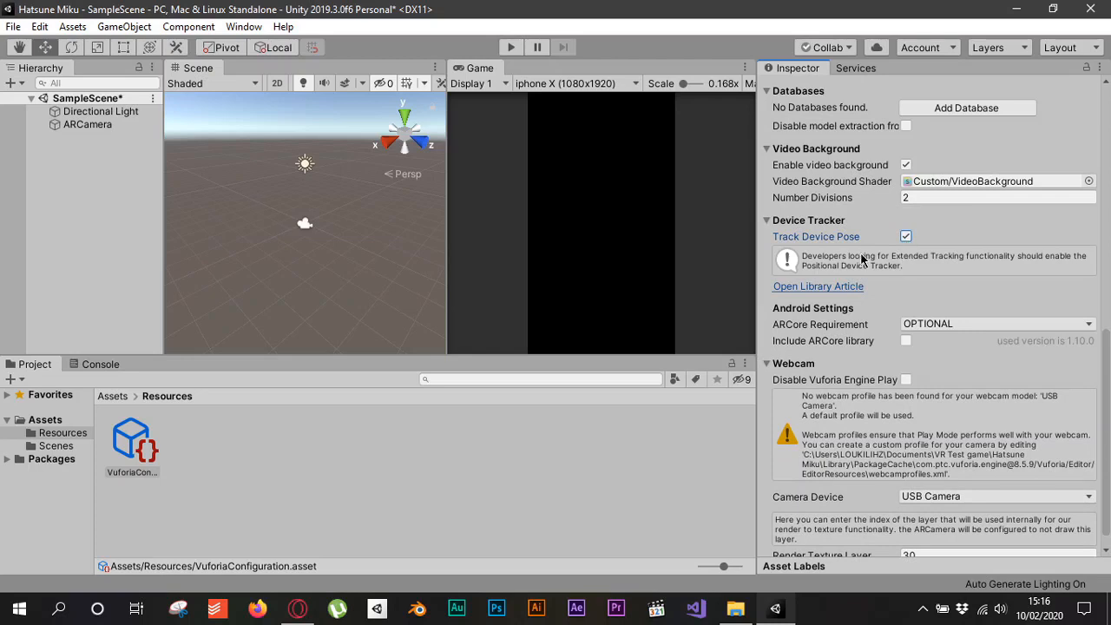
pyautogui.scroll(-1, 900, 286)
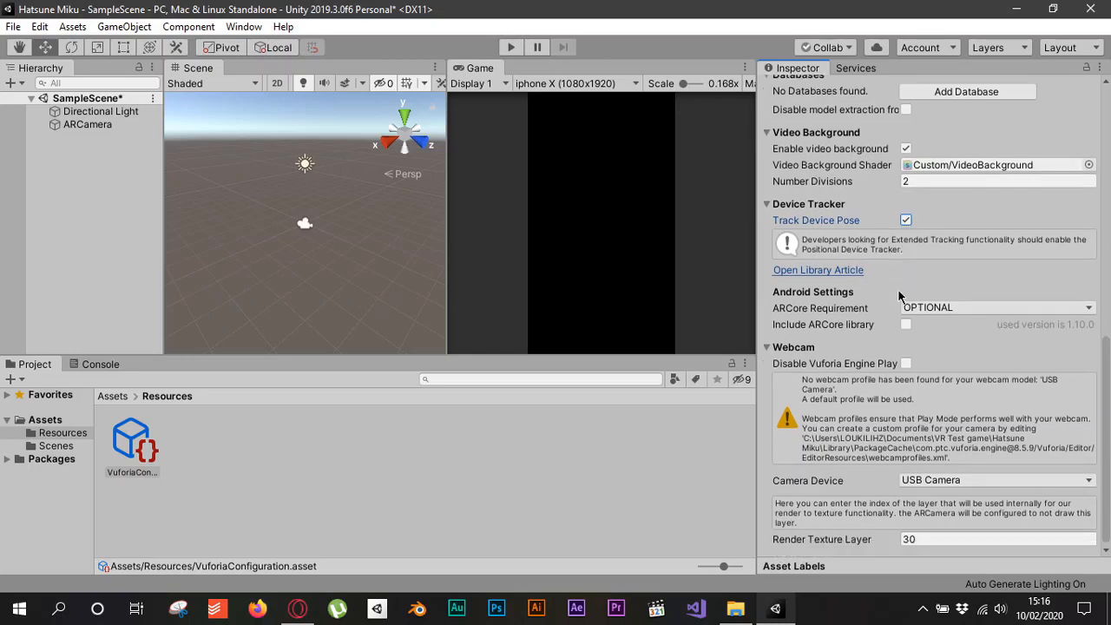
pyautogui.click(939, 311)
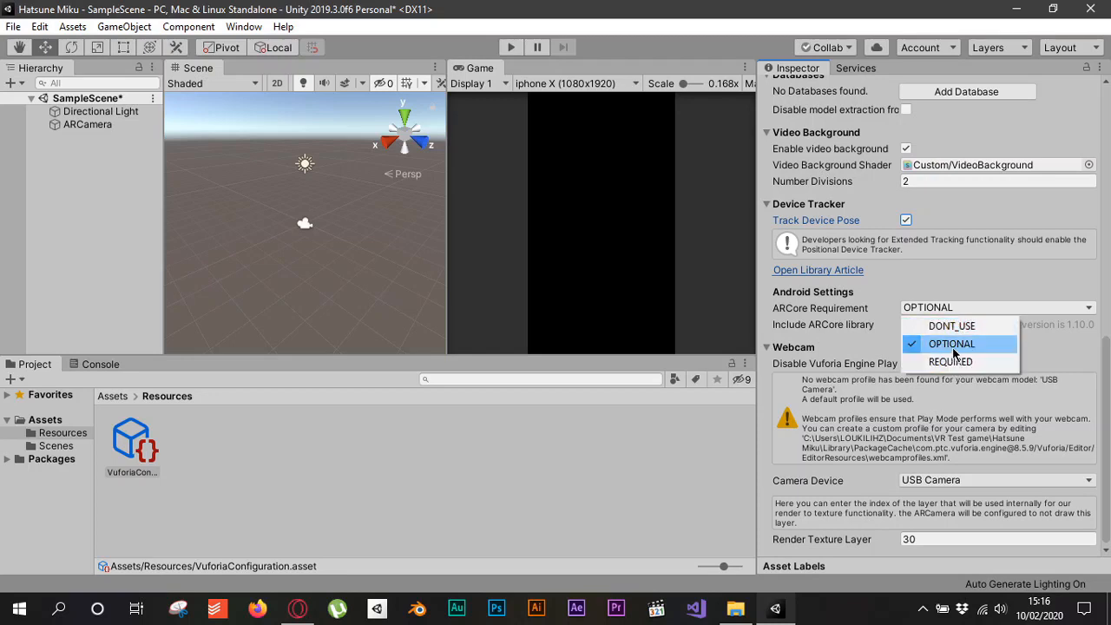
pyautogui.click(955, 347)
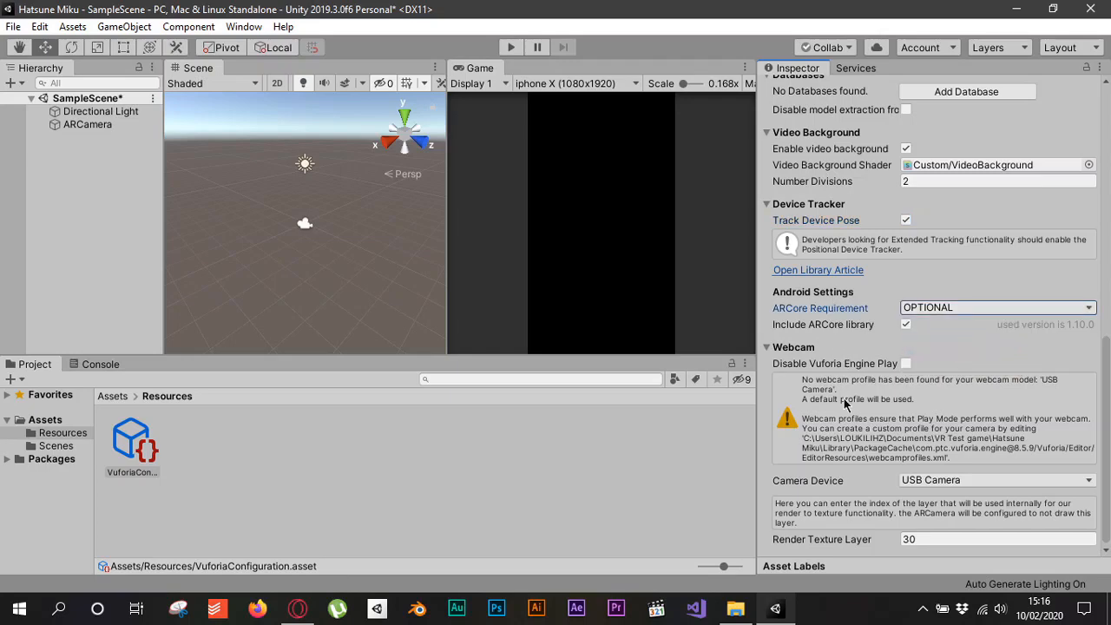
pyautogui.scroll(10, 844, 400)
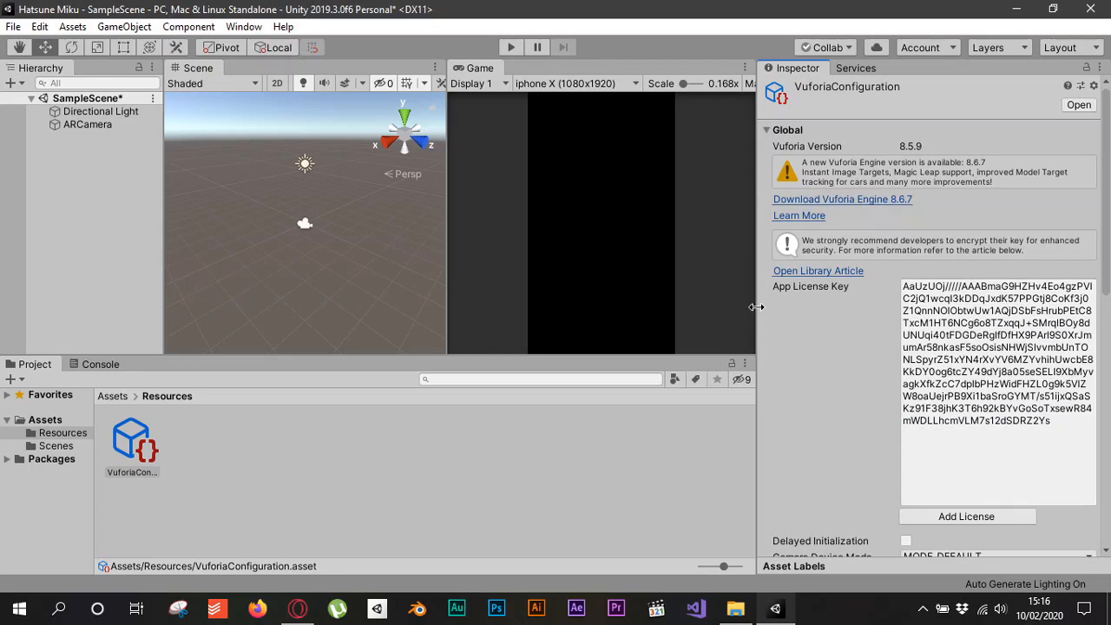
pyautogui.moveTo(756, 308); pyautogui.dragTo(888, 311)
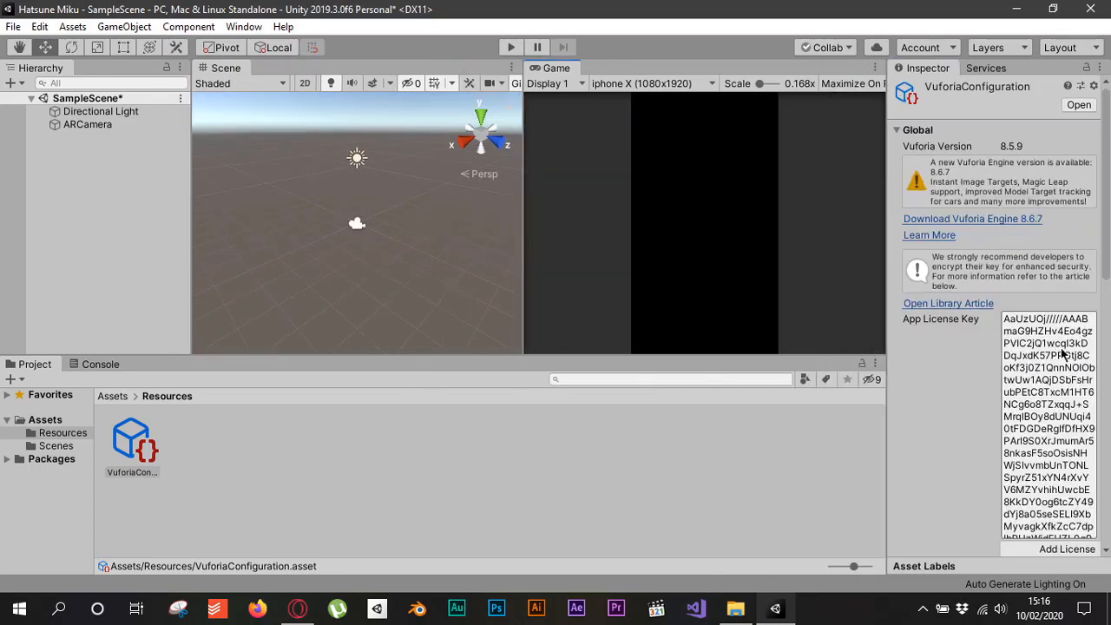
# Step: Add a Vuforia Engine Image object to SampleScene, skipping the import of the default image database
pyautogui.click(112, 176)
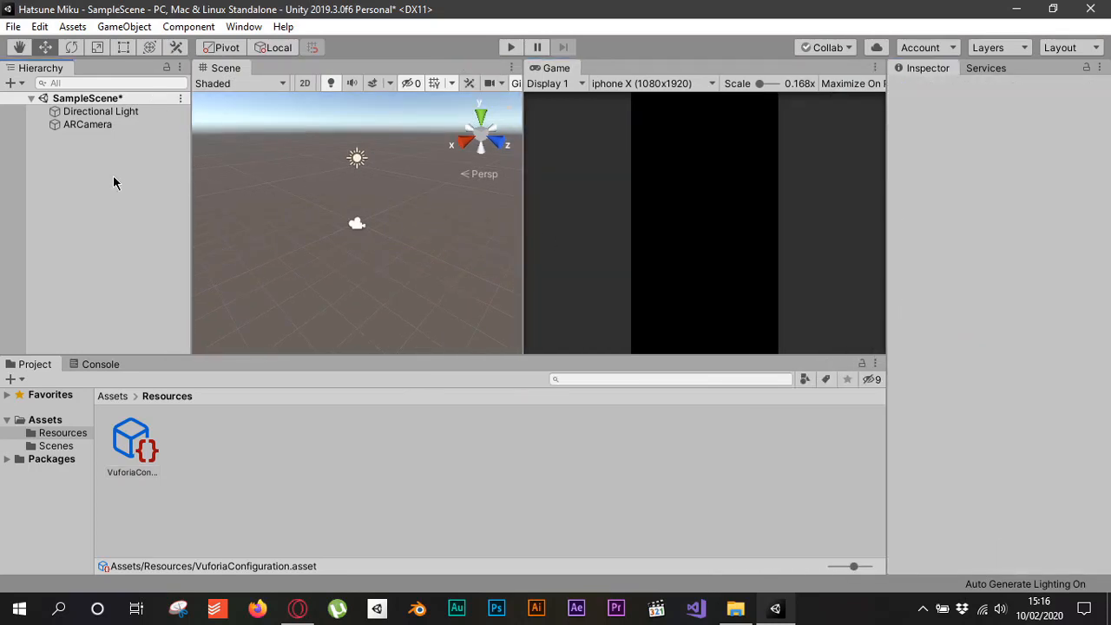
pyautogui.click(115, 396)
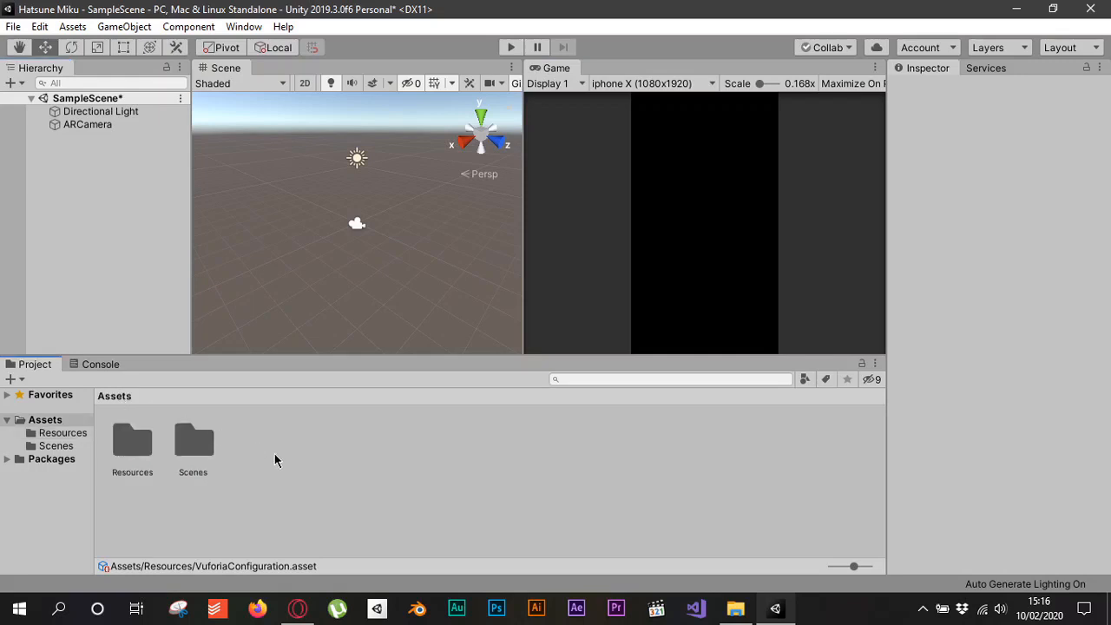
pyautogui.rightClick(96, 179)
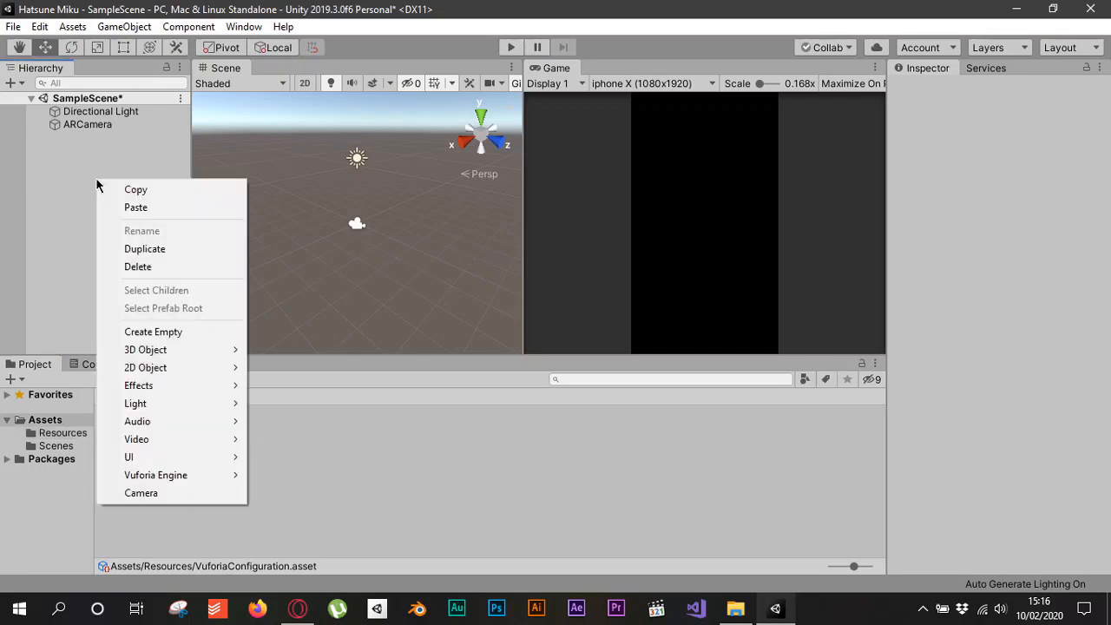
pyautogui.moveTo(205, 441)
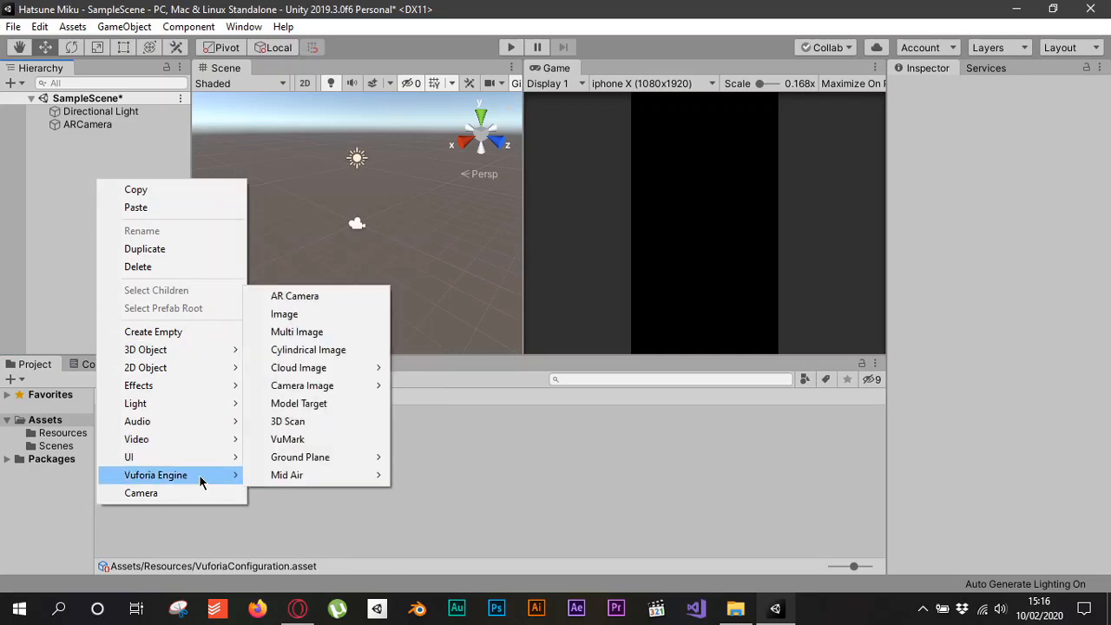
pyautogui.moveTo(221, 475)
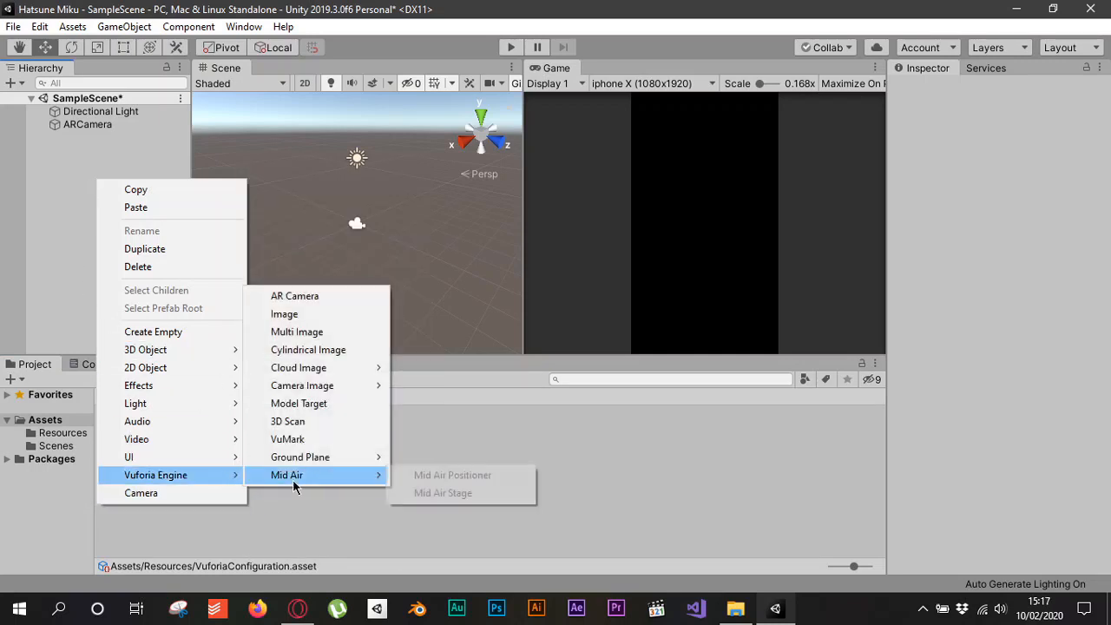
pyautogui.click(305, 318)
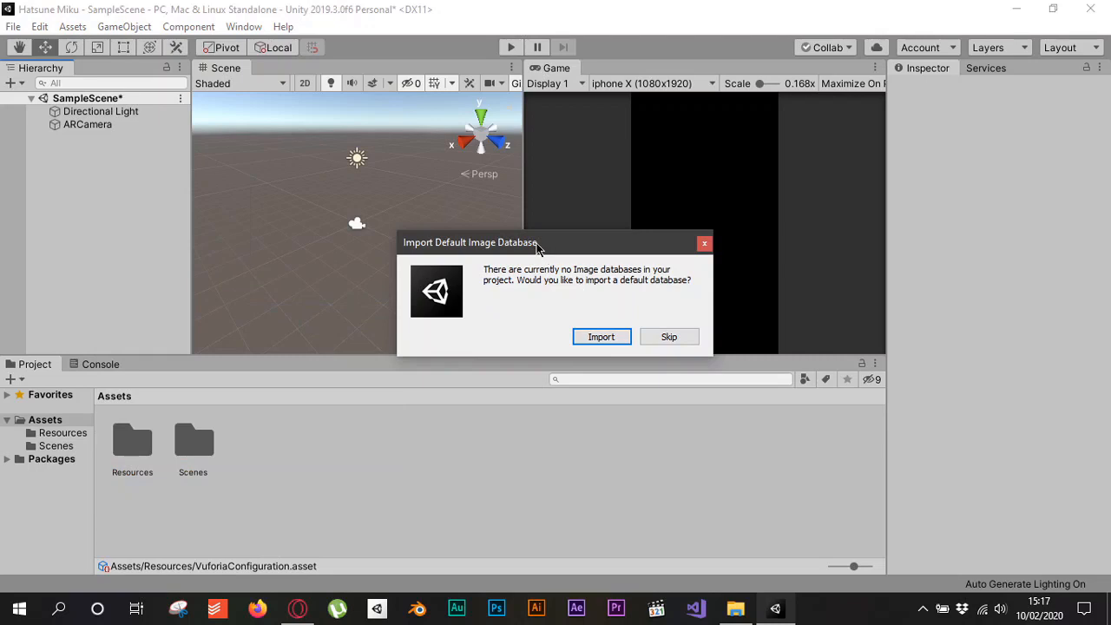
pyautogui.moveTo(540, 246); pyautogui.dragTo(517, 212)
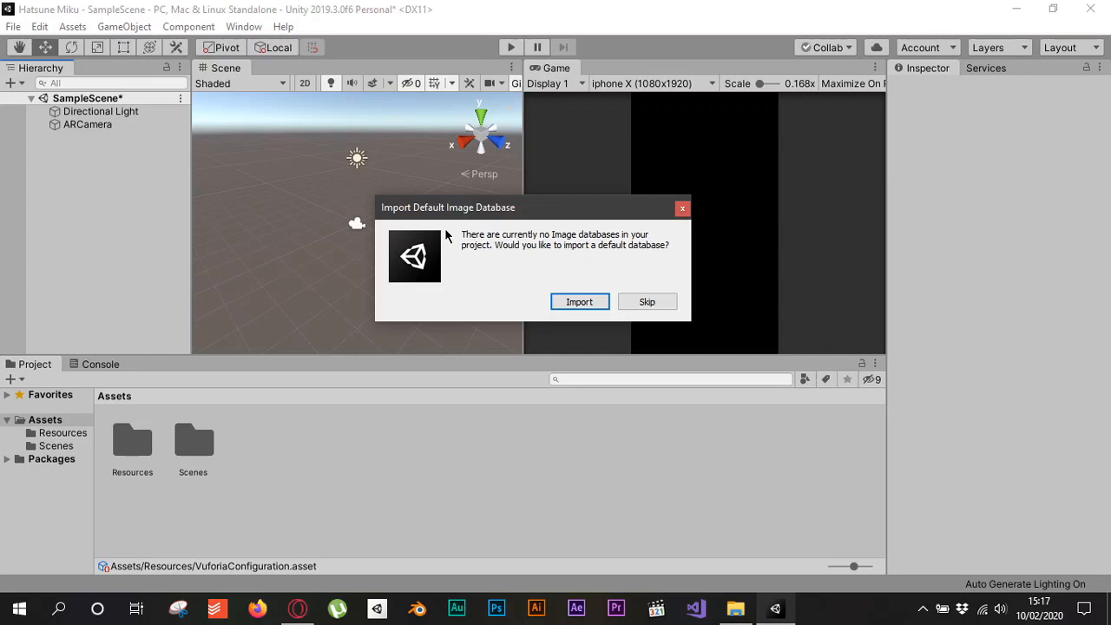
pyautogui.click(652, 306)
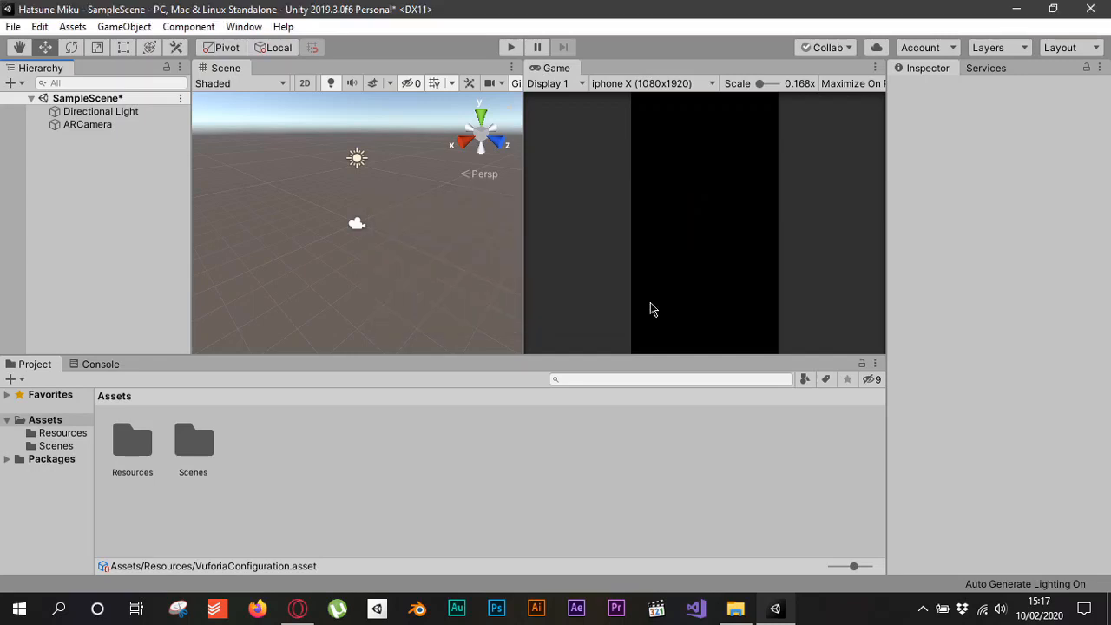
pyautogui.click(94, 160)
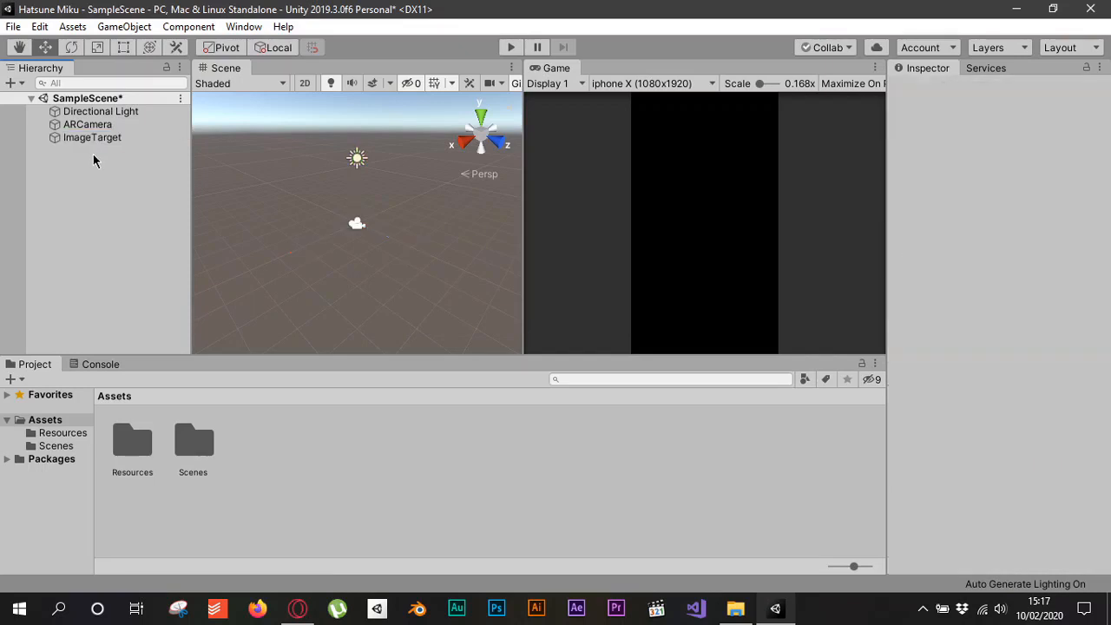
# Step: Select the ImageTarget, widen the Inspector and choose Predefined as its Image Target Behaviour type
pyautogui.click(96, 139)
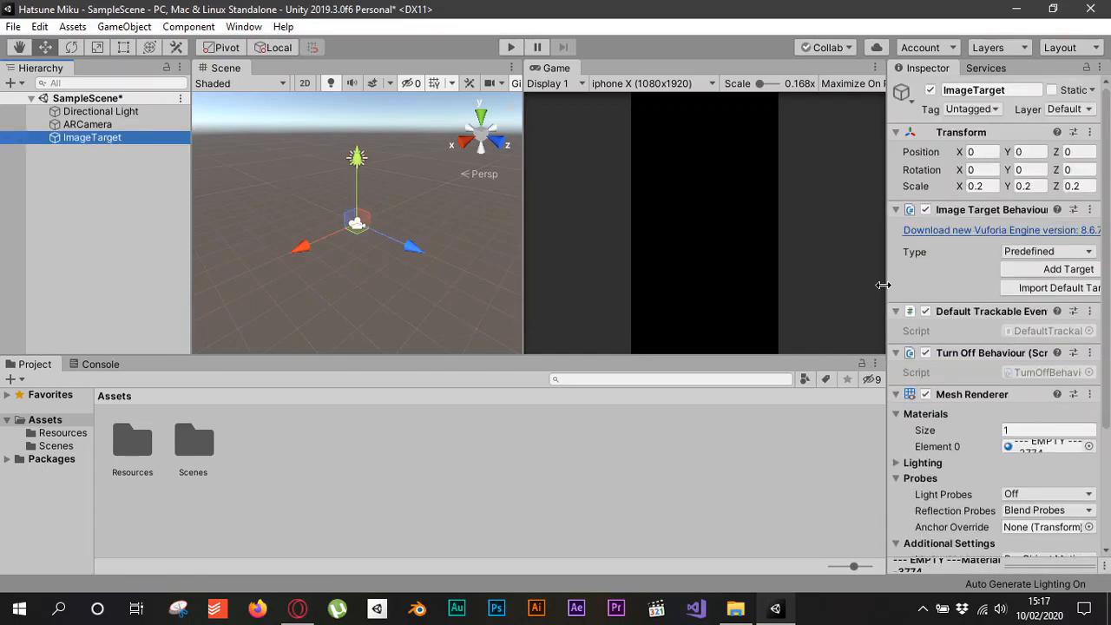
pyautogui.moveTo(883, 285); pyautogui.dragTo(806, 285)
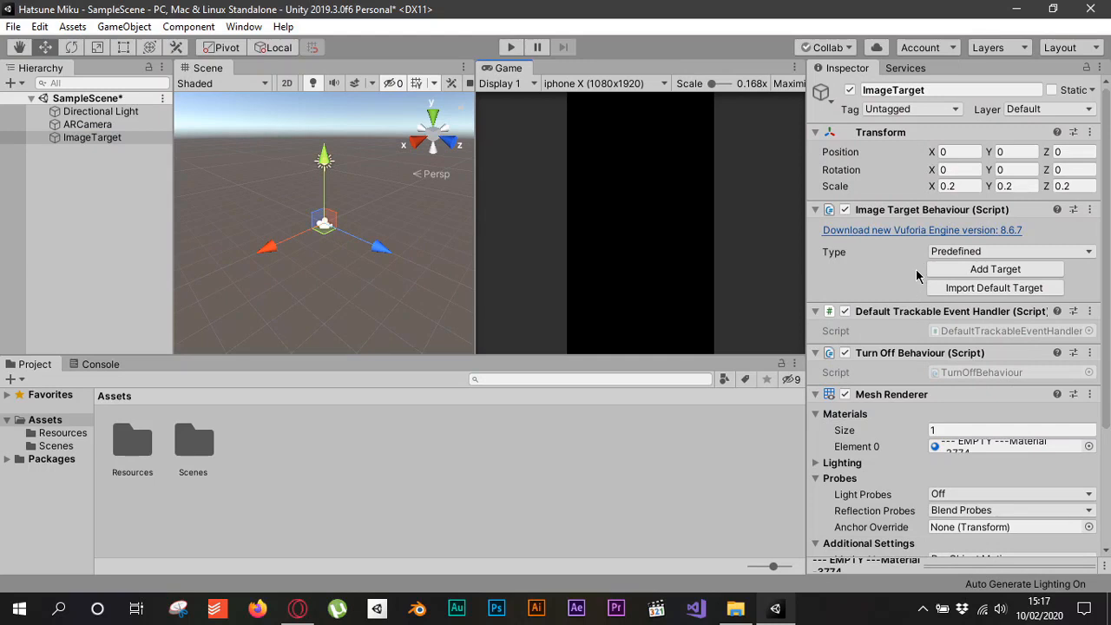
pyautogui.click(1024, 252)
pyautogui.click(1027, 262)
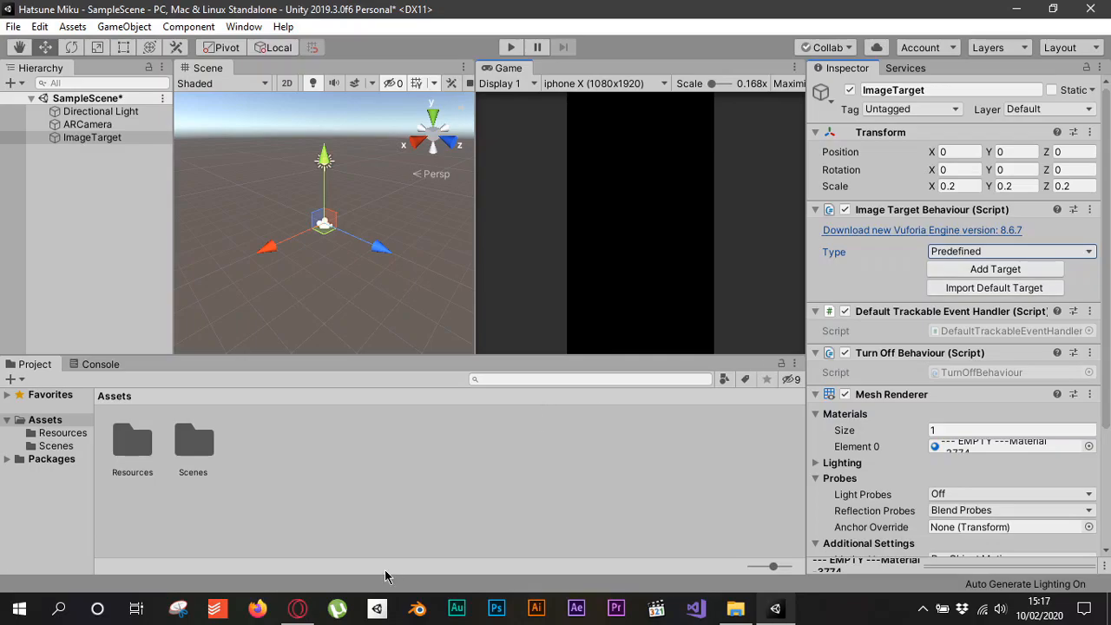
# Step: Switch to the Vuforia Developer Portal in the browser and download the Picture database with the Laptoop target for Unity Editor
pyautogui.click(297, 609)
pyautogui.scroll(1, 447, 425)
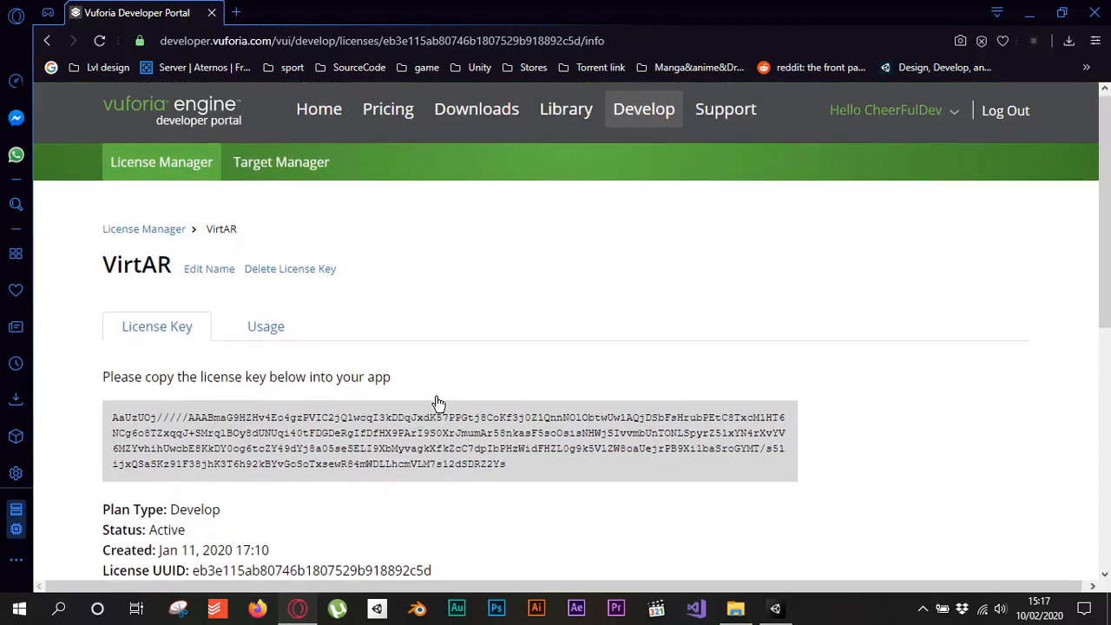
pyautogui.click(287, 170)
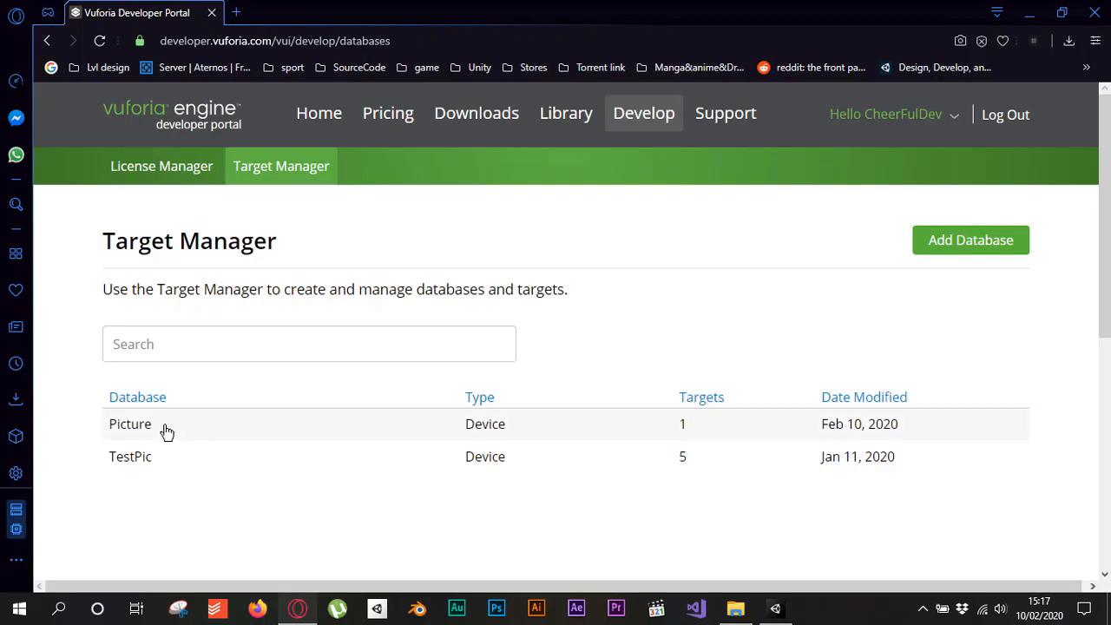
pyautogui.click(166, 433)
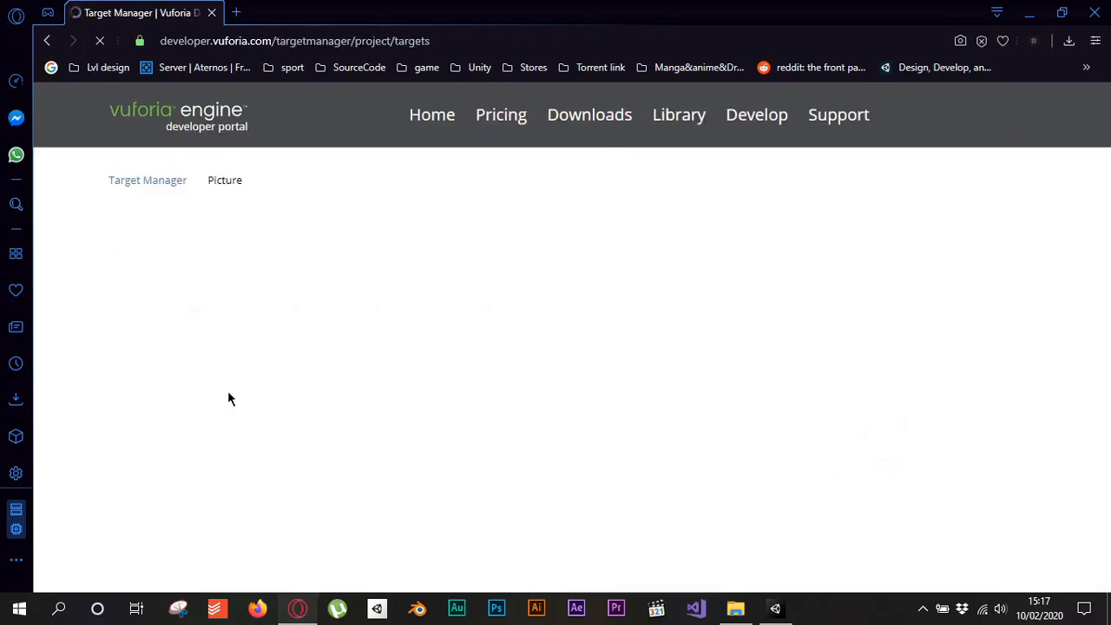
pyautogui.scroll(-1, 335, 378)
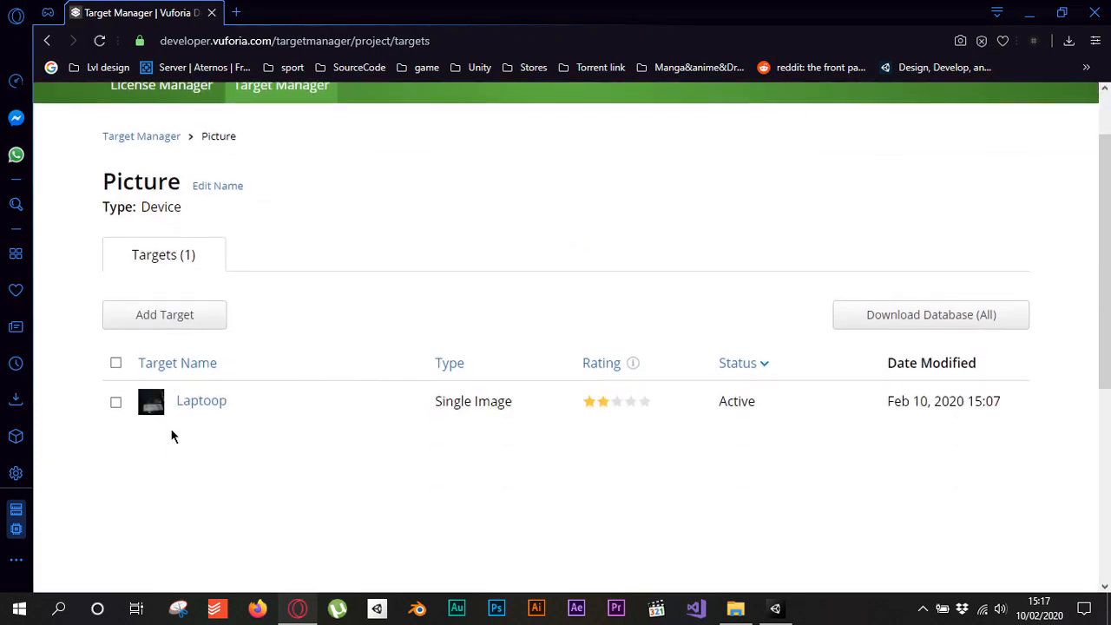
pyautogui.click(116, 403)
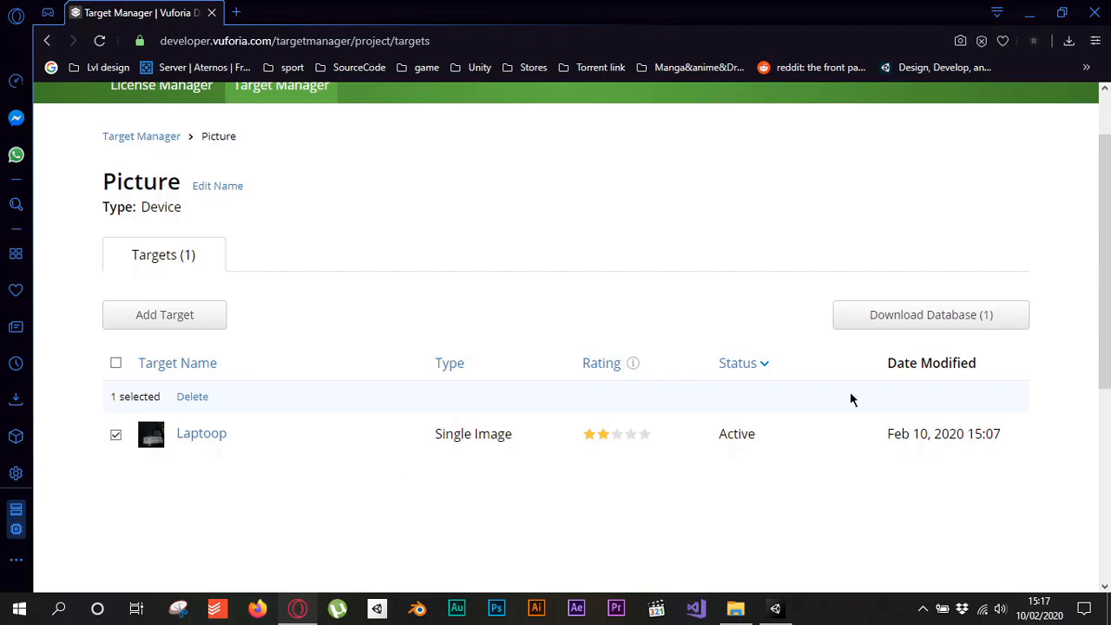
pyautogui.click(884, 323)
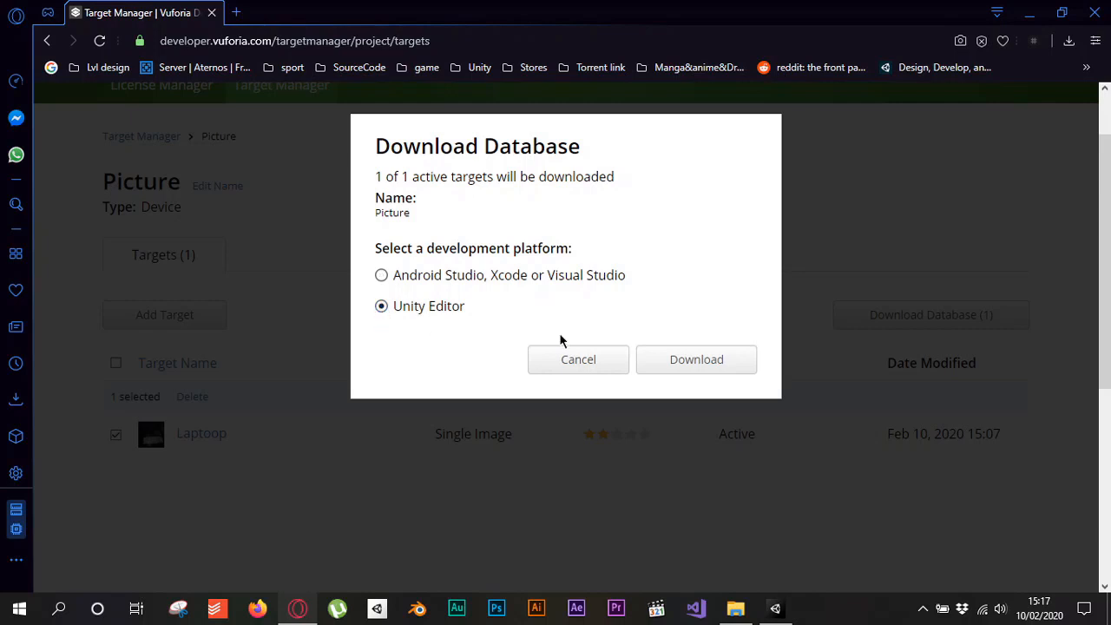
pyautogui.click(671, 359)
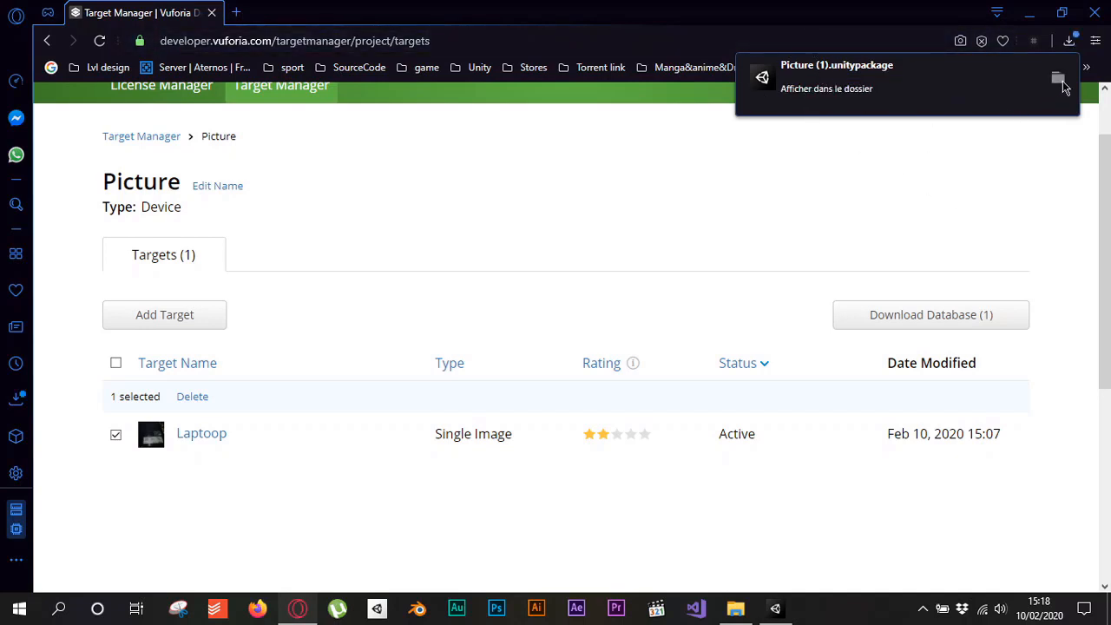
# Step: Import all items of the downloaded Picture (1) package into the Unity project's Assets and look over the imported folders
pyautogui.click(1060, 80)
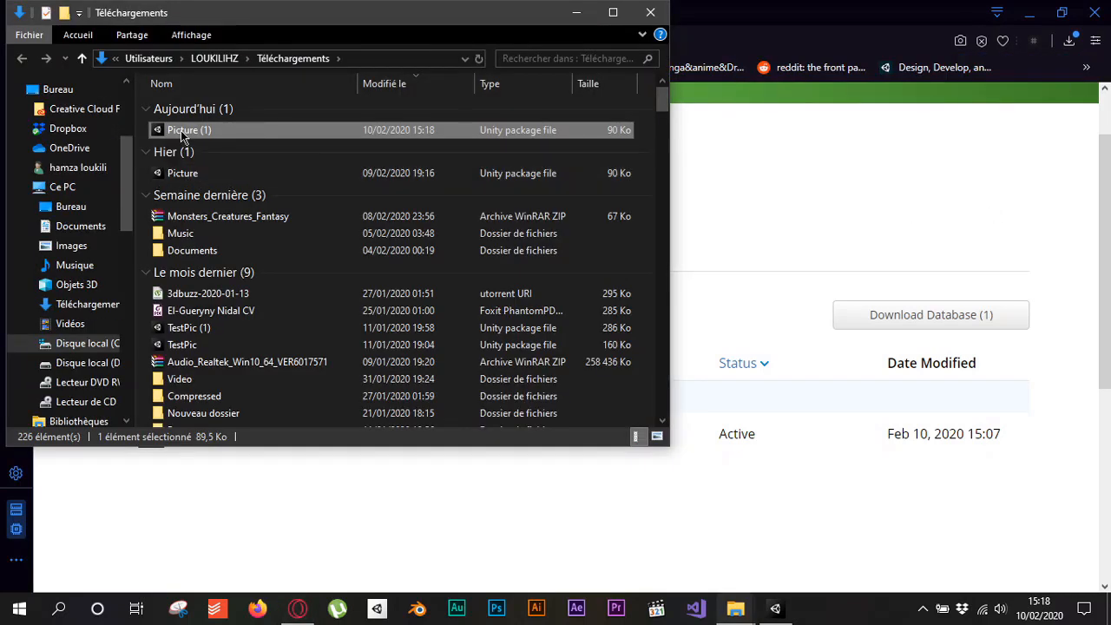
pyautogui.moveTo(182, 137); pyautogui.dragTo(302, 487)
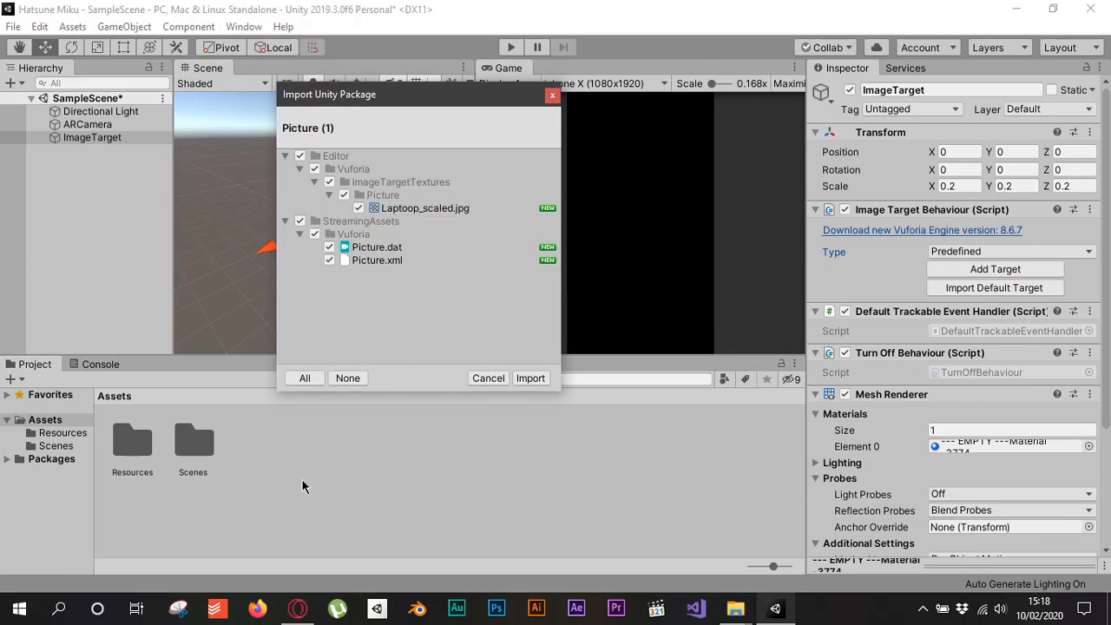
pyautogui.click(531, 379)
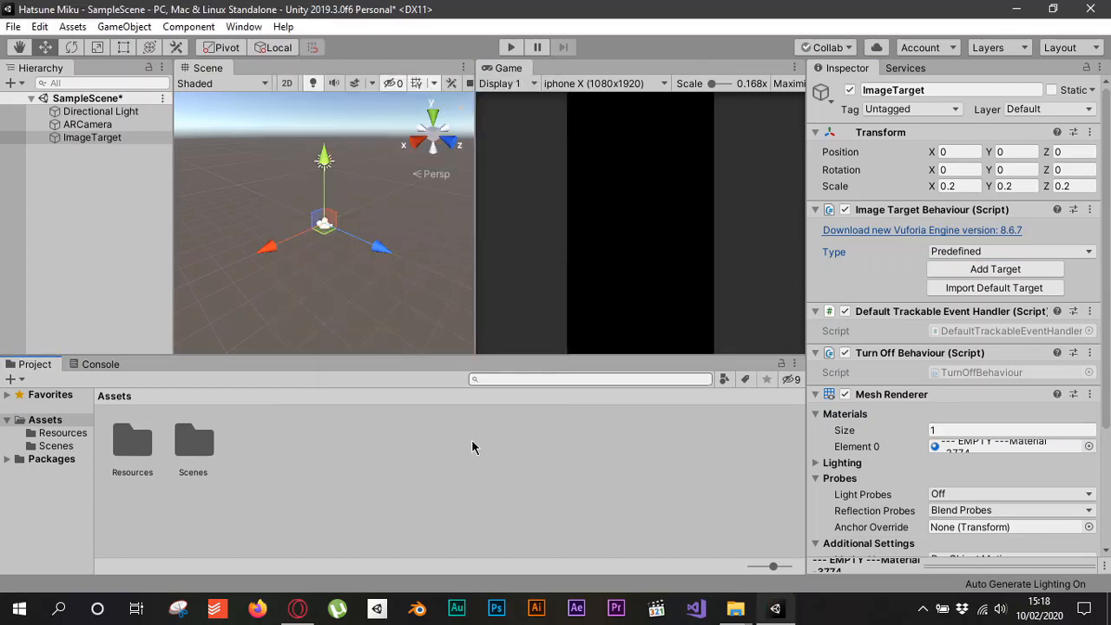
pyautogui.click(302, 510)
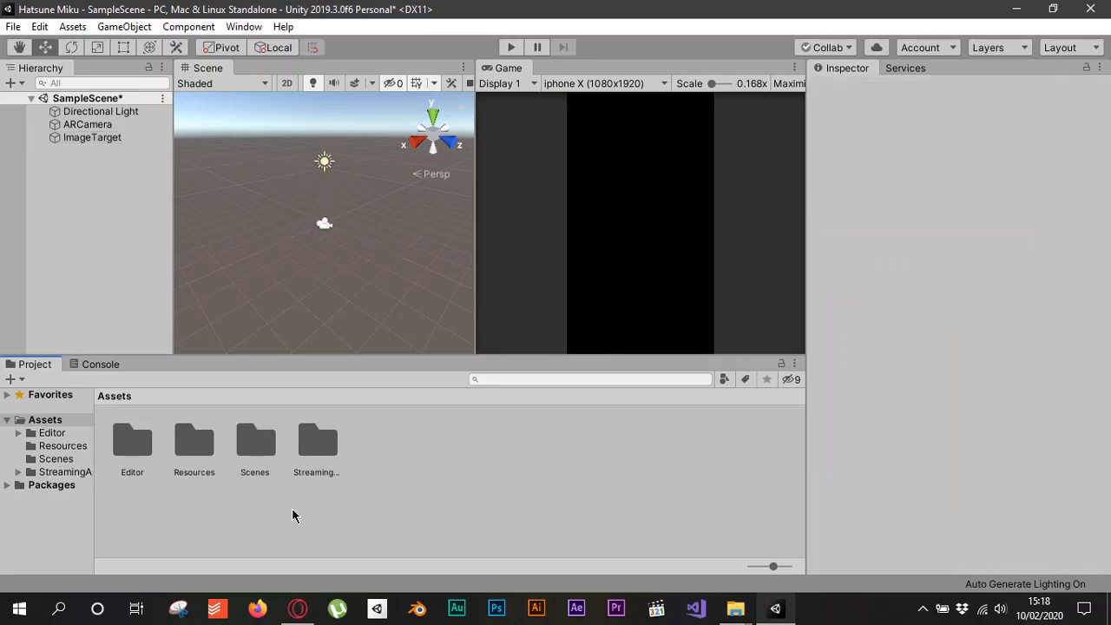
pyautogui.click(255, 443)
pyautogui.click(199, 444)
pyautogui.click(311, 456)
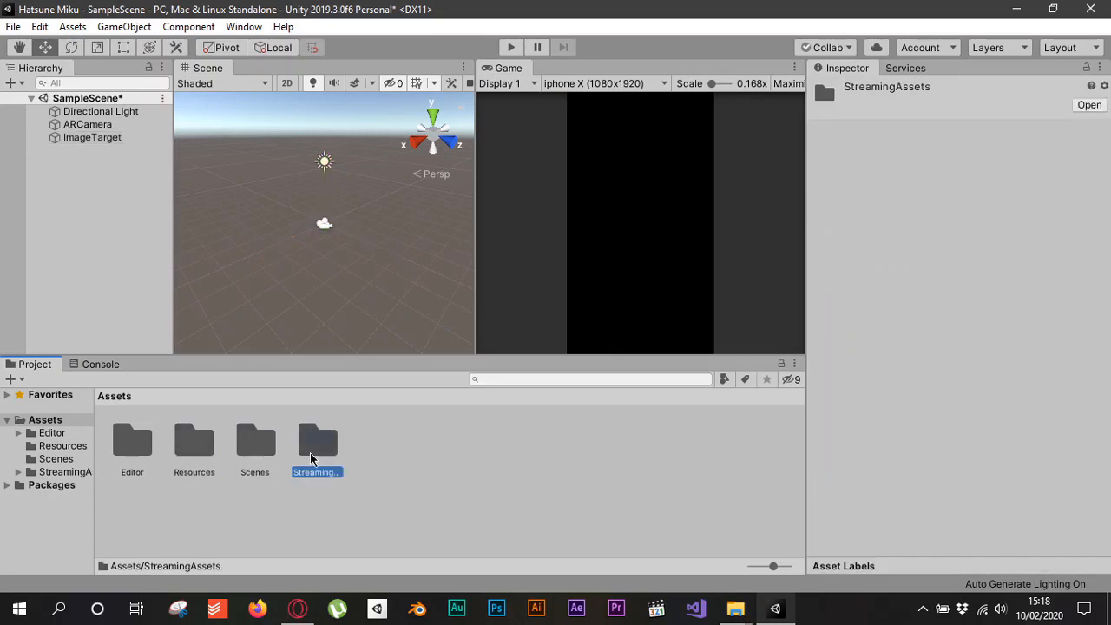
# Step: Assign the Picture database and its Laptoop image target to the ImageTarget object
pyautogui.click(98, 141)
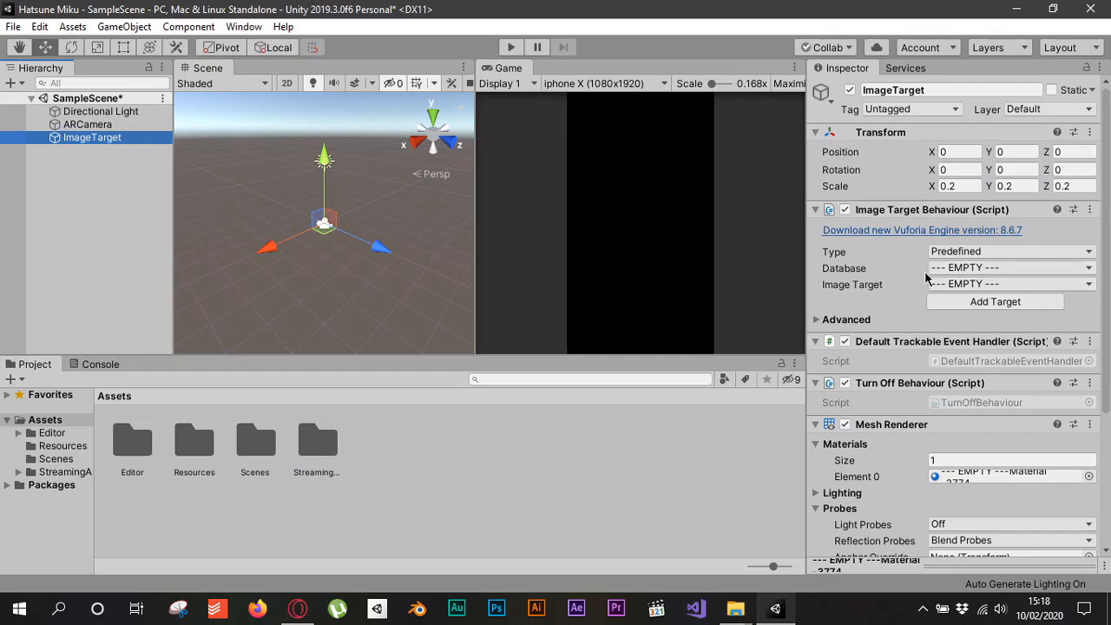
pyautogui.click(1081, 271)
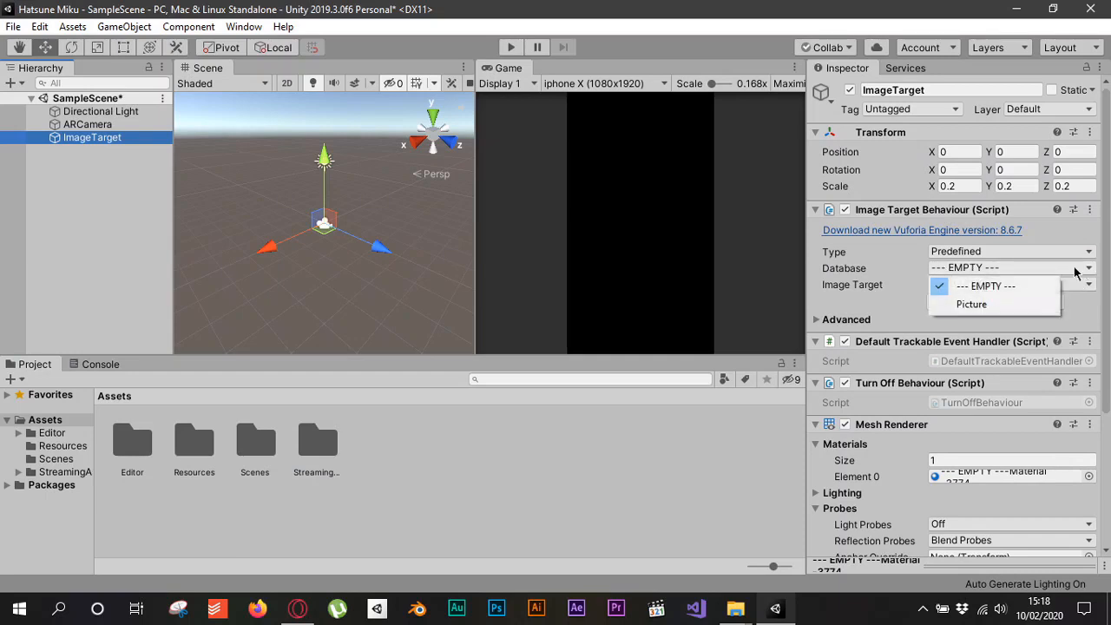
pyautogui.click(972, 305)
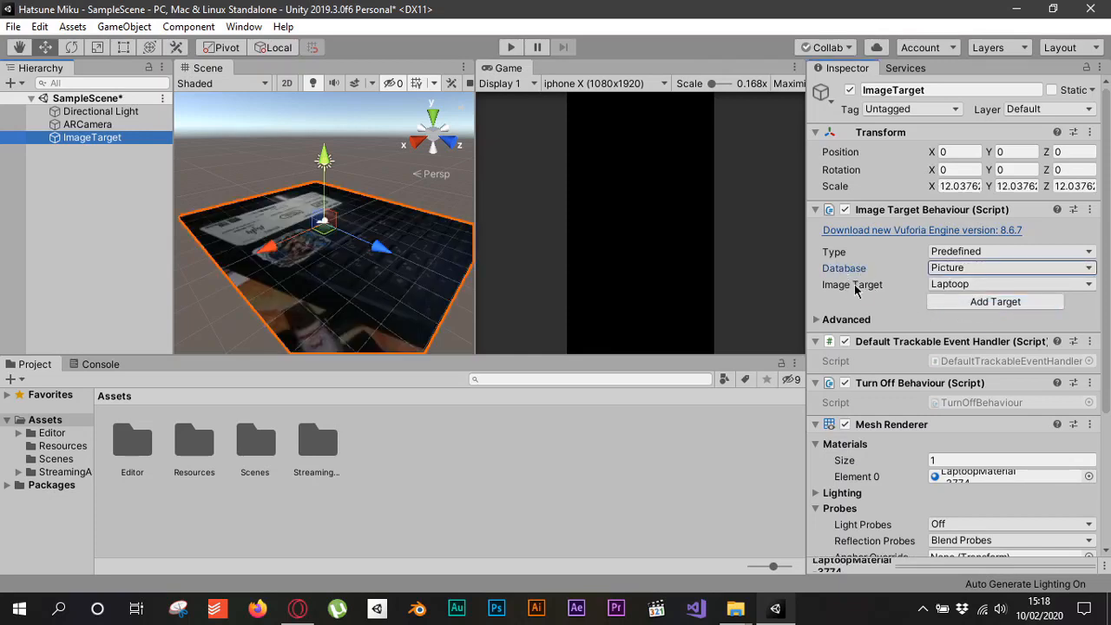
pyautogui.click(950, 285)
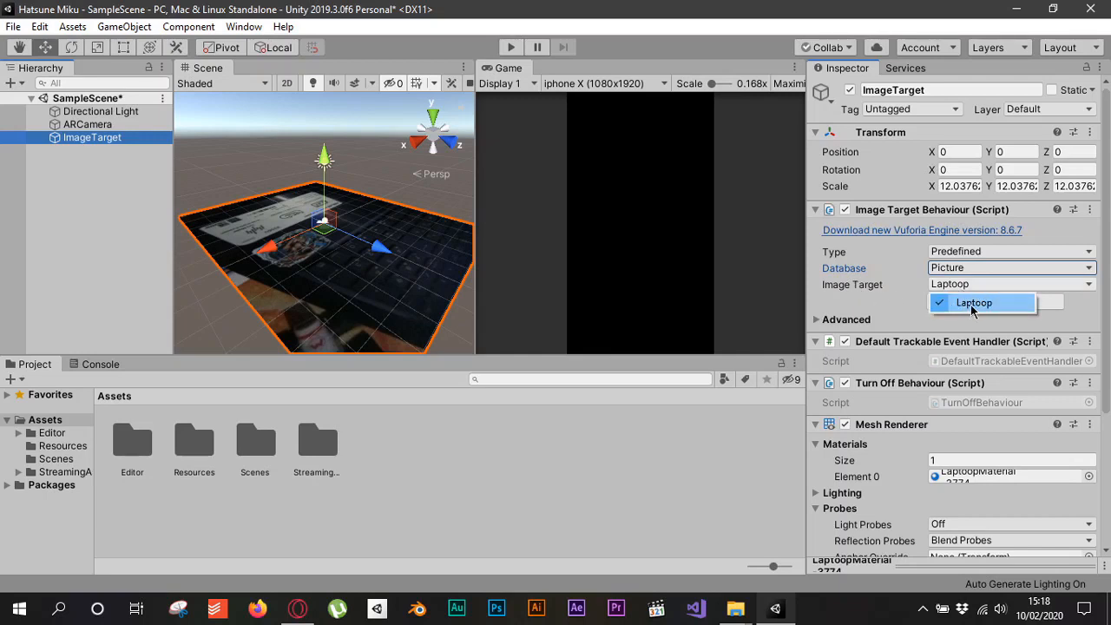
pyautogui.click(973, 303)
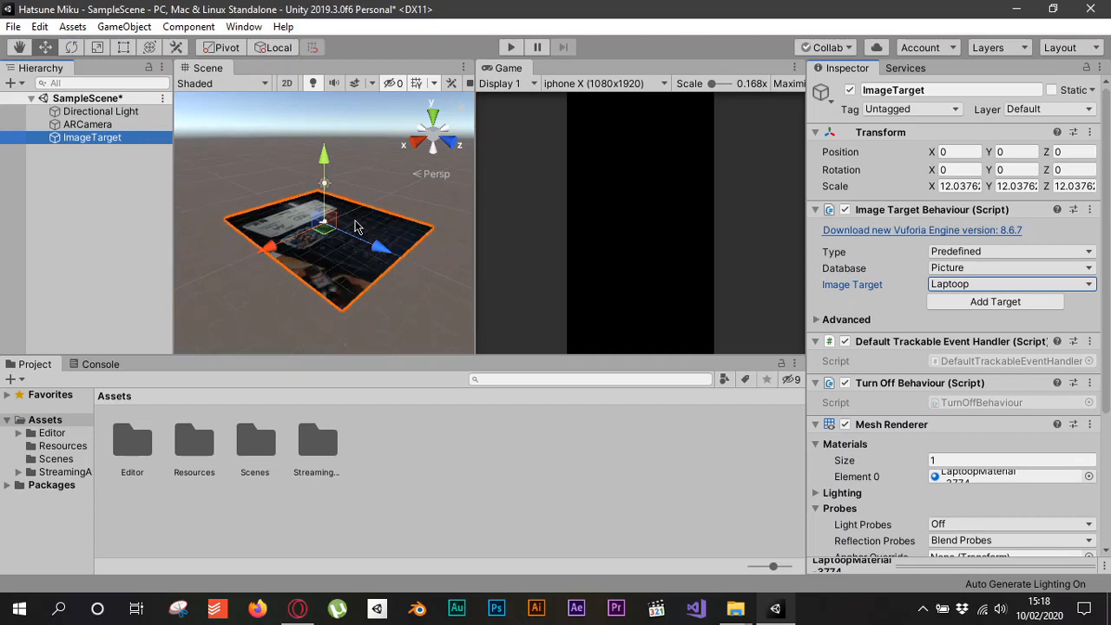
pyautogui.scroll(4, 315, 240)
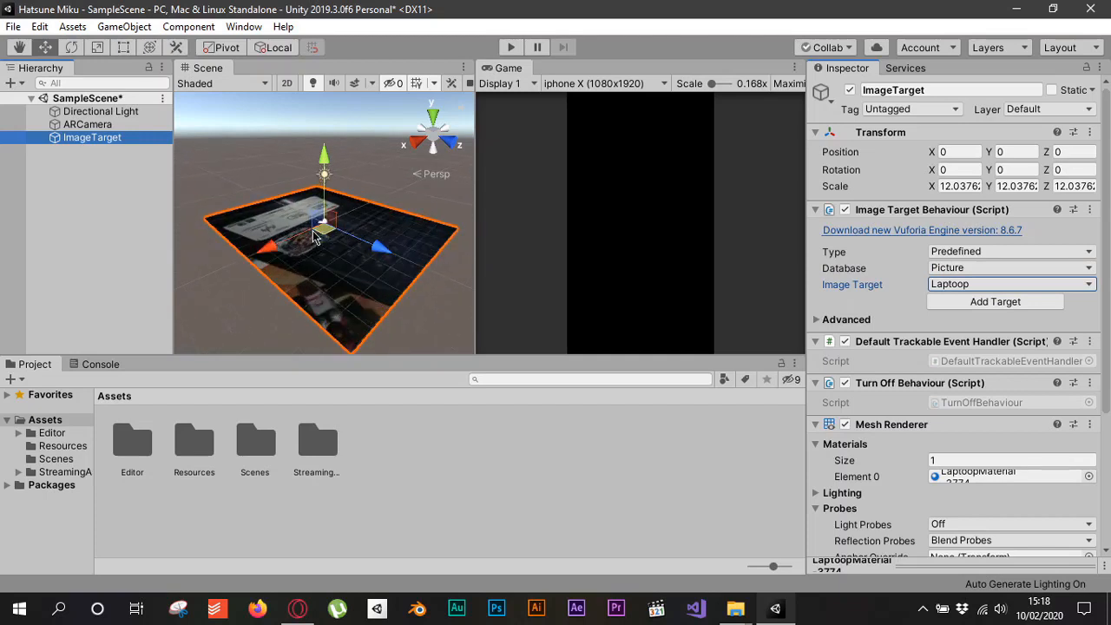
pyautogui.scroll(-5, 314, 240)
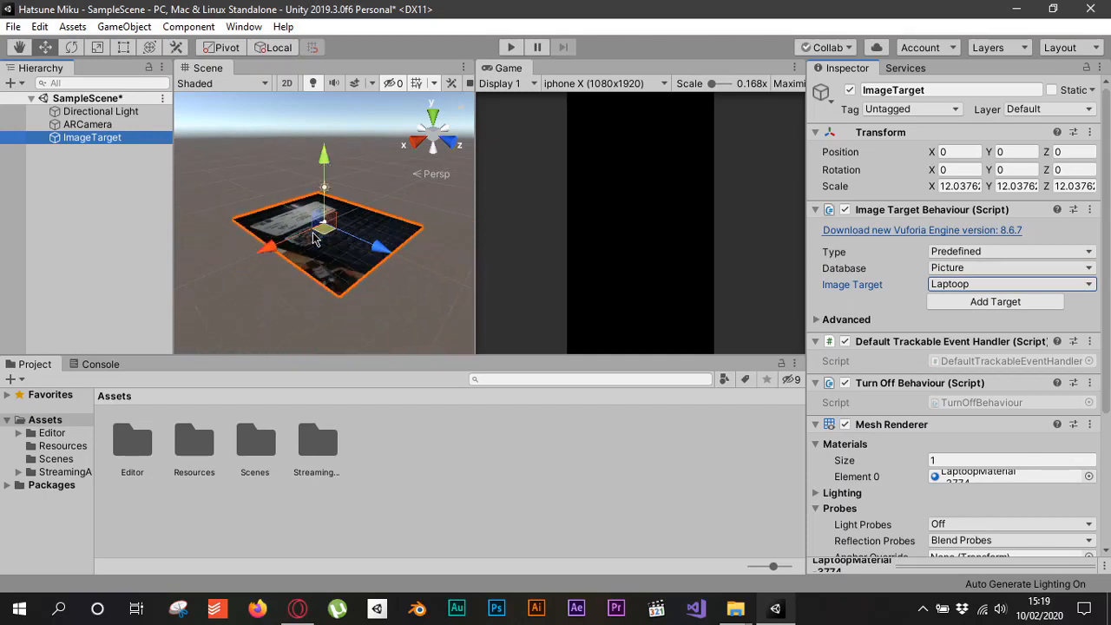
# Step: Set the ImageTarget's scale to 1 on X, Y and Z, and check the resized picture in the scene
pyautogui.click(964, 186)
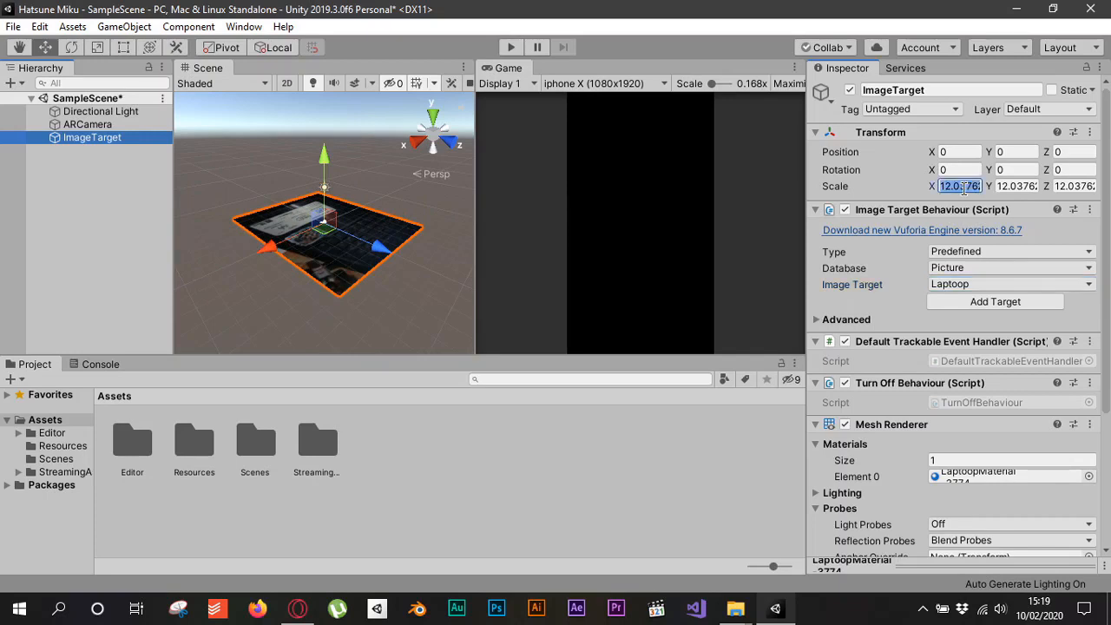
pyautogui.write('1')
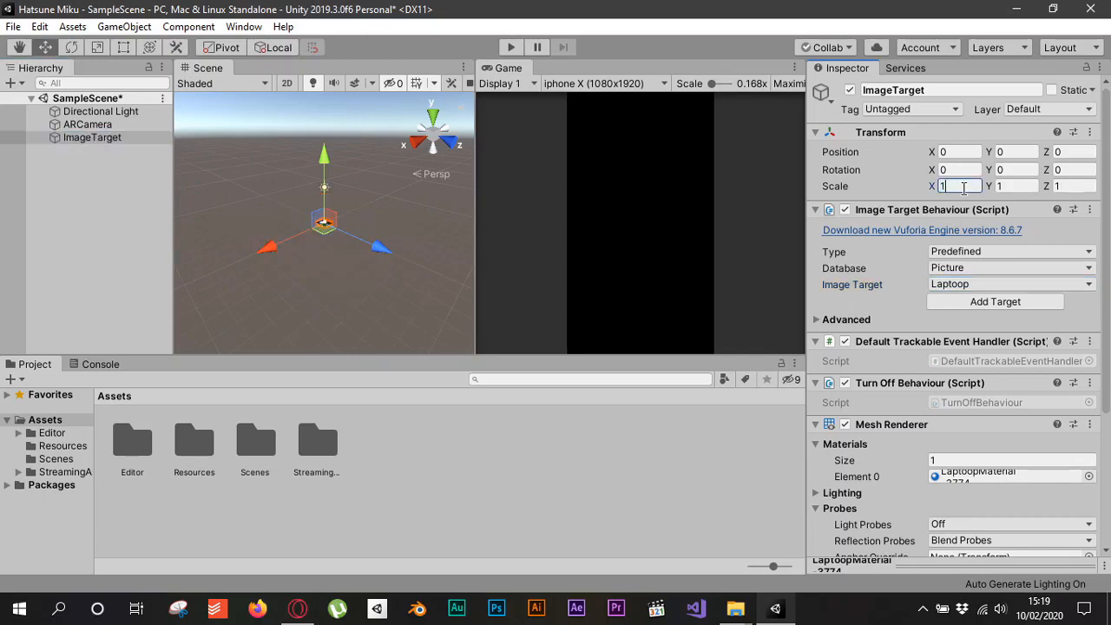
pyautogui.press('Tab')
pyautogui.click(310, 270)
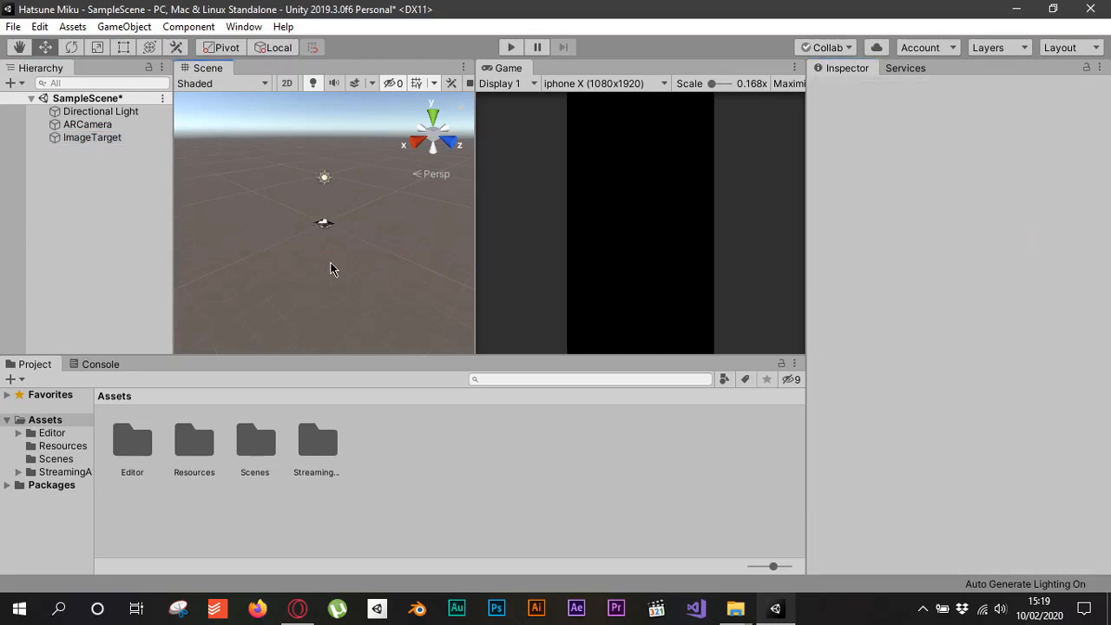
pyautogui.scroll(2, 330, 269)
pyautogui.scroll(5, 330, 268)
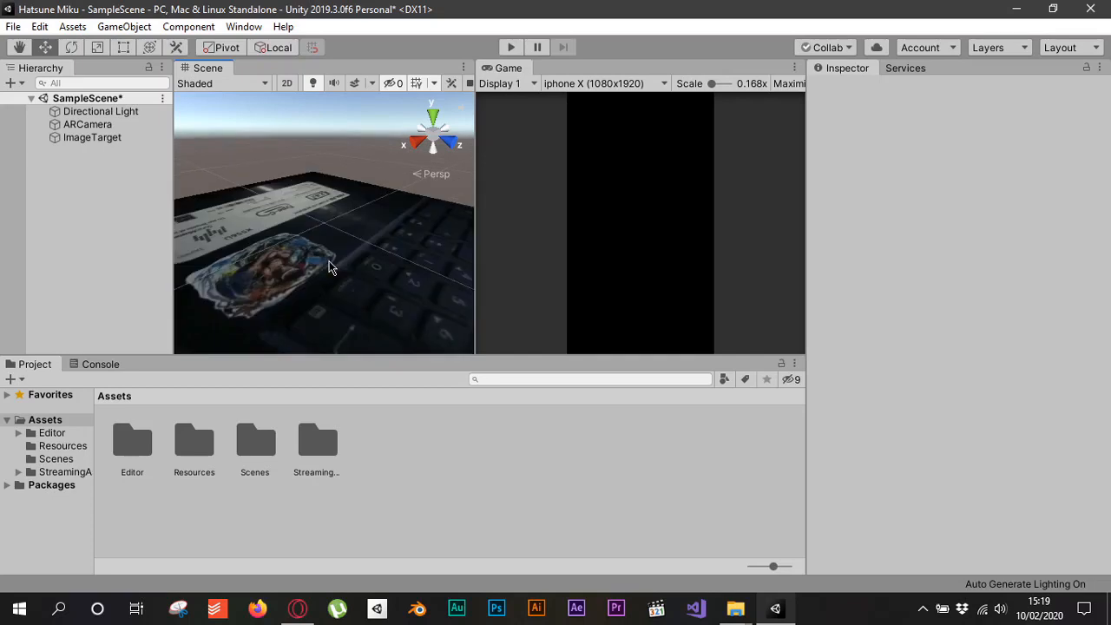
pyautogui.scroll(-5, 330, 267)
pyautogui.scroll(5, 330, 267)
pyautogui.scroll(2, 330, 268)
pyautogui.scroll(-5, 330, 267)
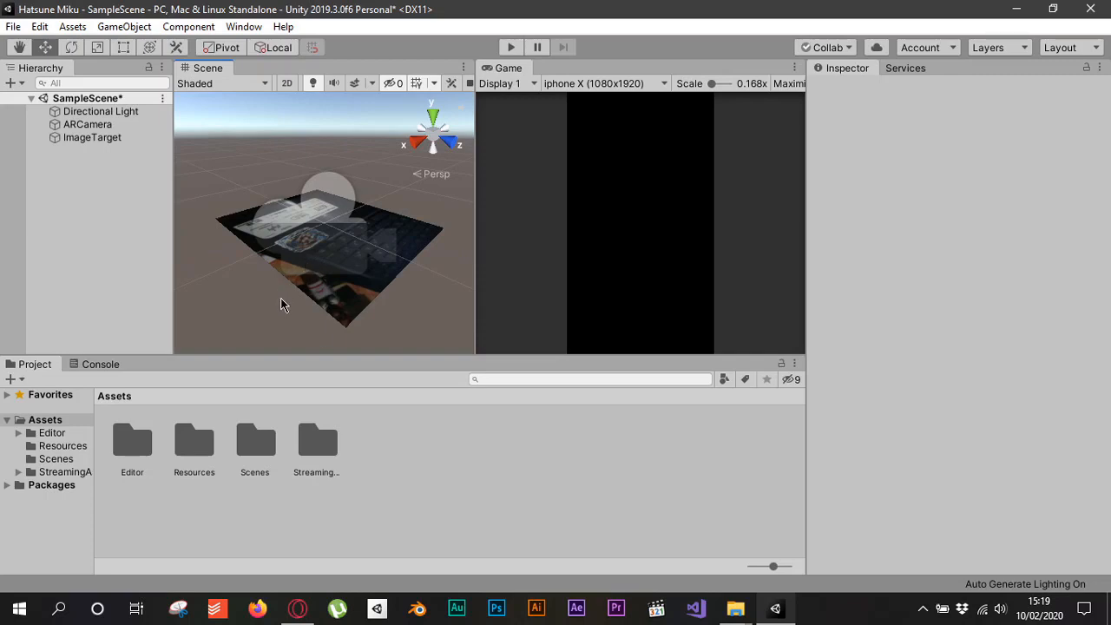
# Step: Switch to the Vidéos File Explorer window and open the VR Test game folder inside Documents
pyautogui.click(95, 138)
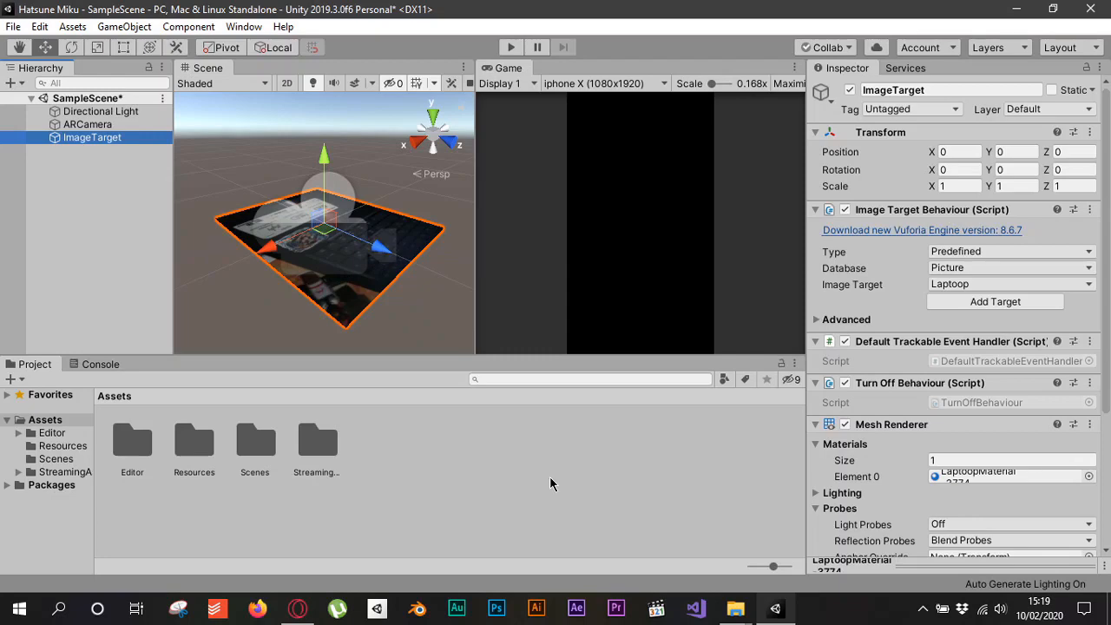
pyautogui.moveTo(736, 610)
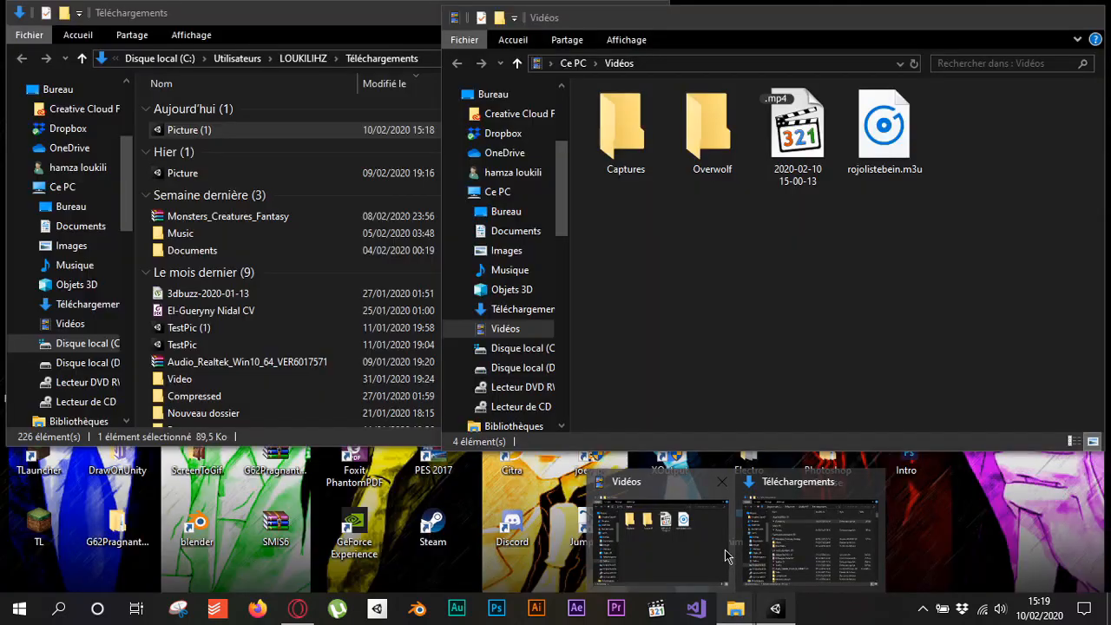
pyautogui.click(660, 531)
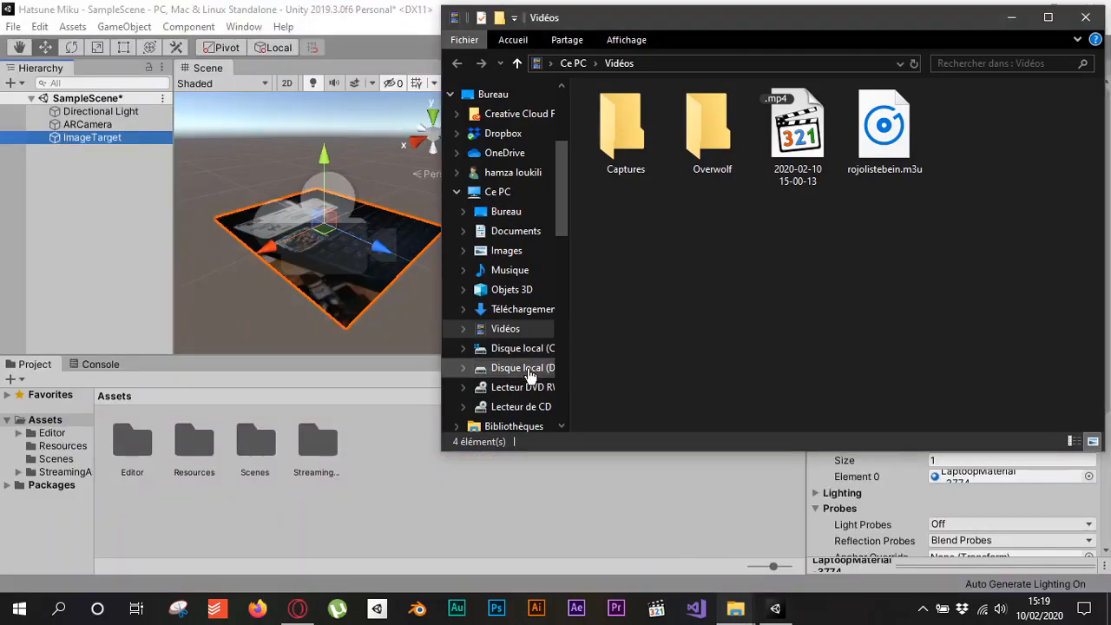
pyautogui.click(514, 233)
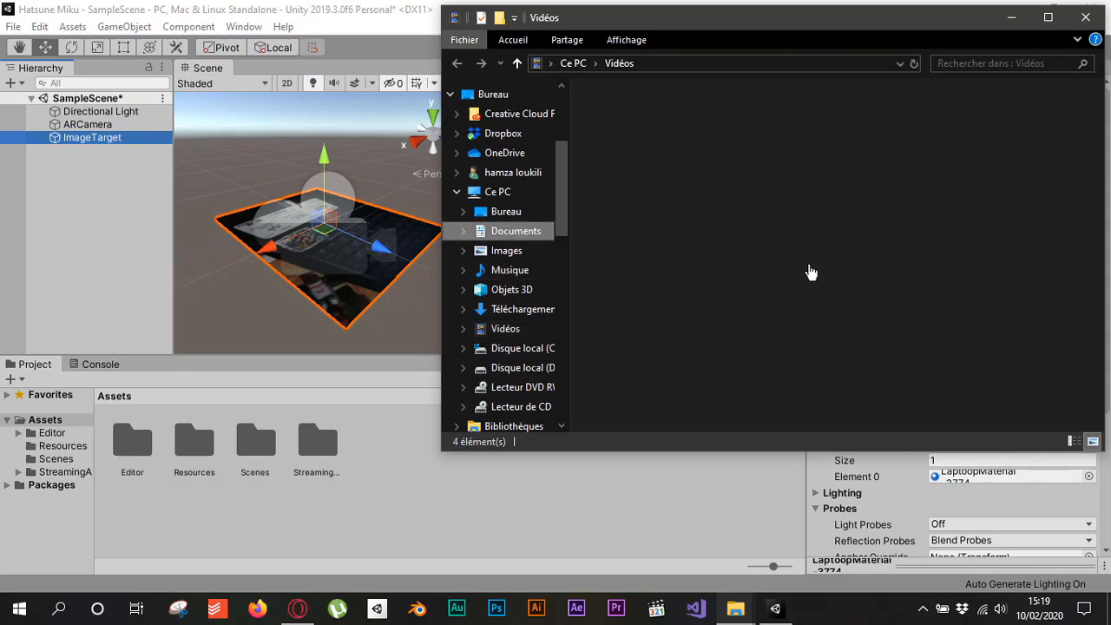
pyautogui.scroll(-5, 734, 245)
pyautogui.scroll(-1, 734, 245)
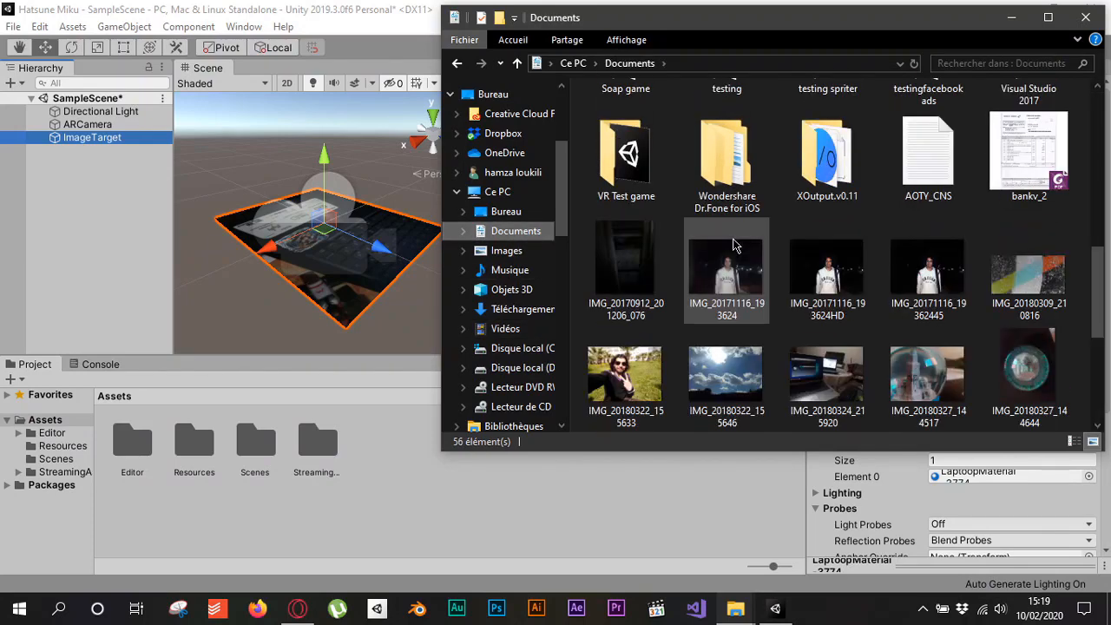
pyautogui.doubleClick(633, 193)
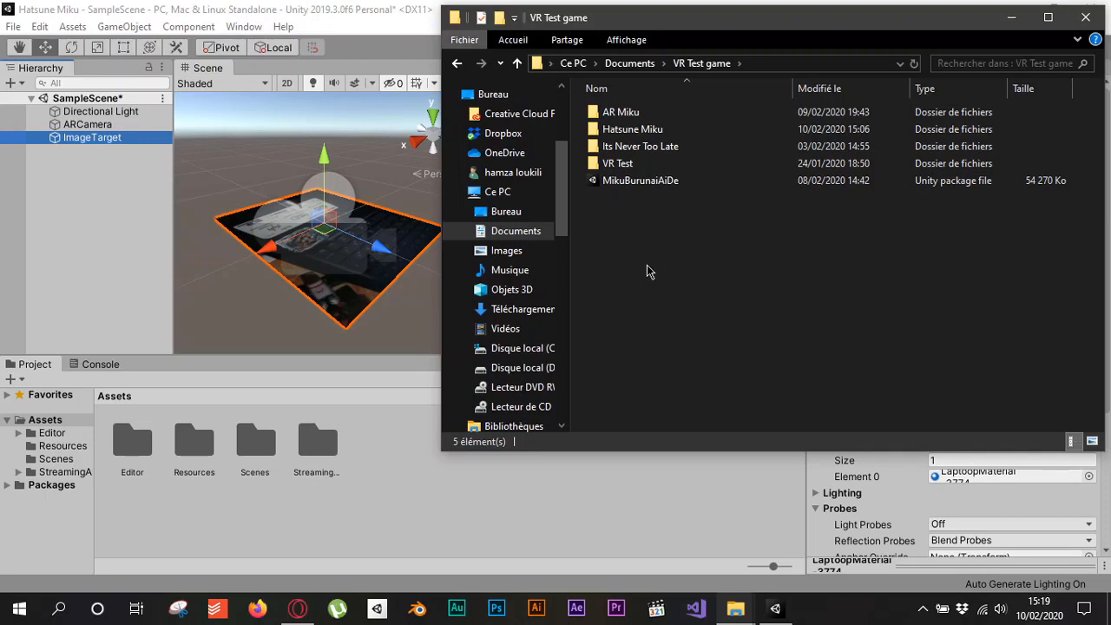
# Step: Bring the MikuBurunaiAiDe package from the VR Test game folder into the Unity project's Assets and import all its items
pyautogui.click(633, 184)
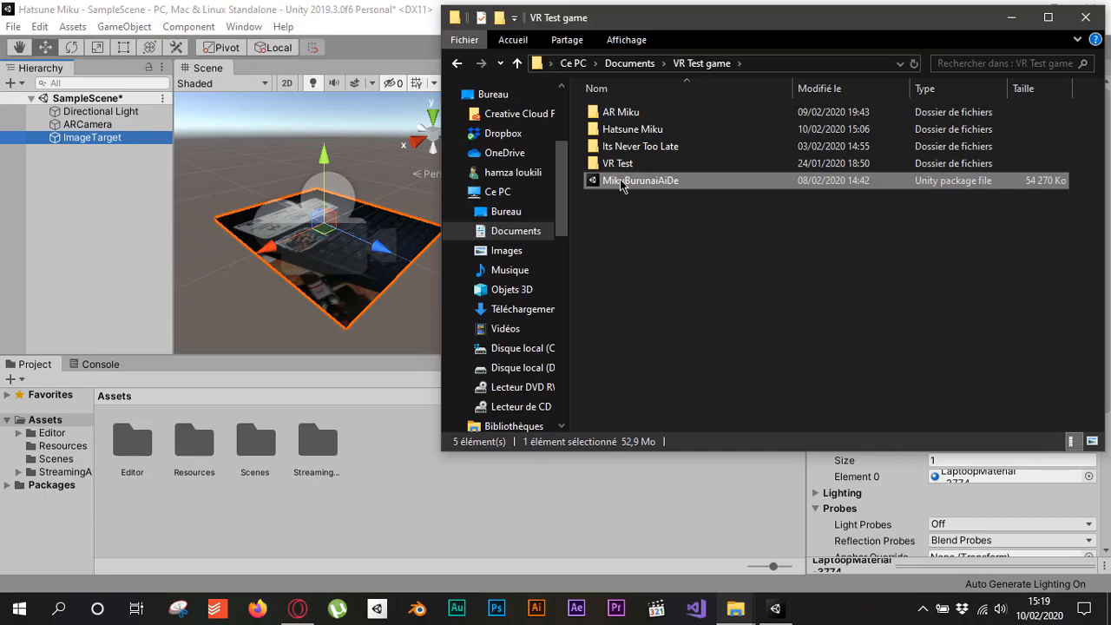
pyautogui.moveTo(622, 186); pyautogui.dragTo(630, 491)
pyautogui.moveTo(421, 504); pyautogui.dragTo(420, 503)
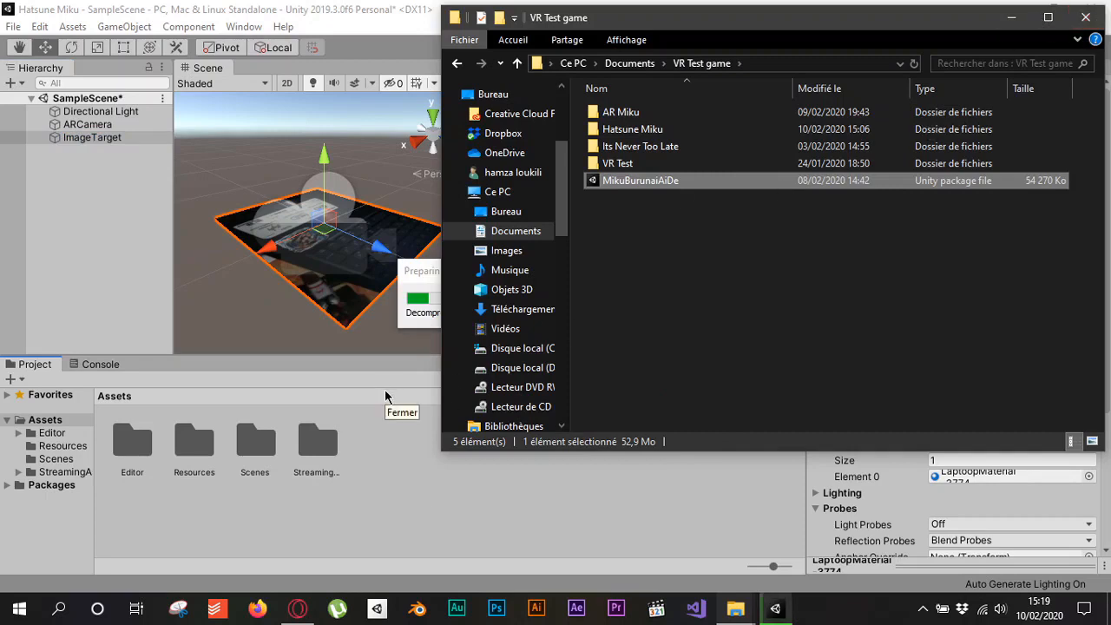
pyautogui.click(420, 272)
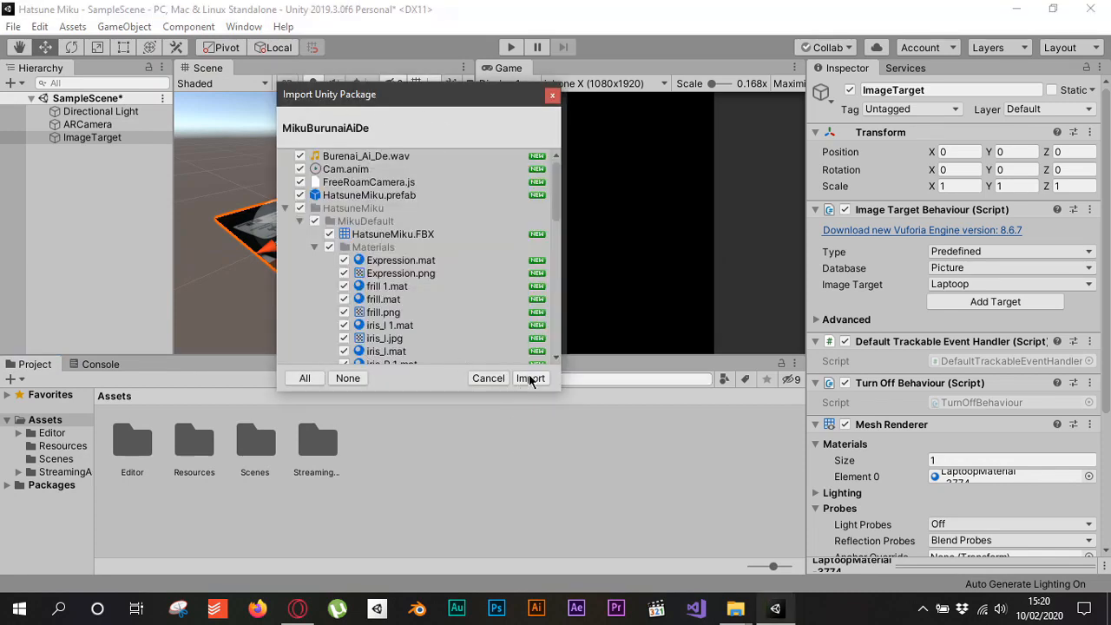
pyautogui.click(531, 378)
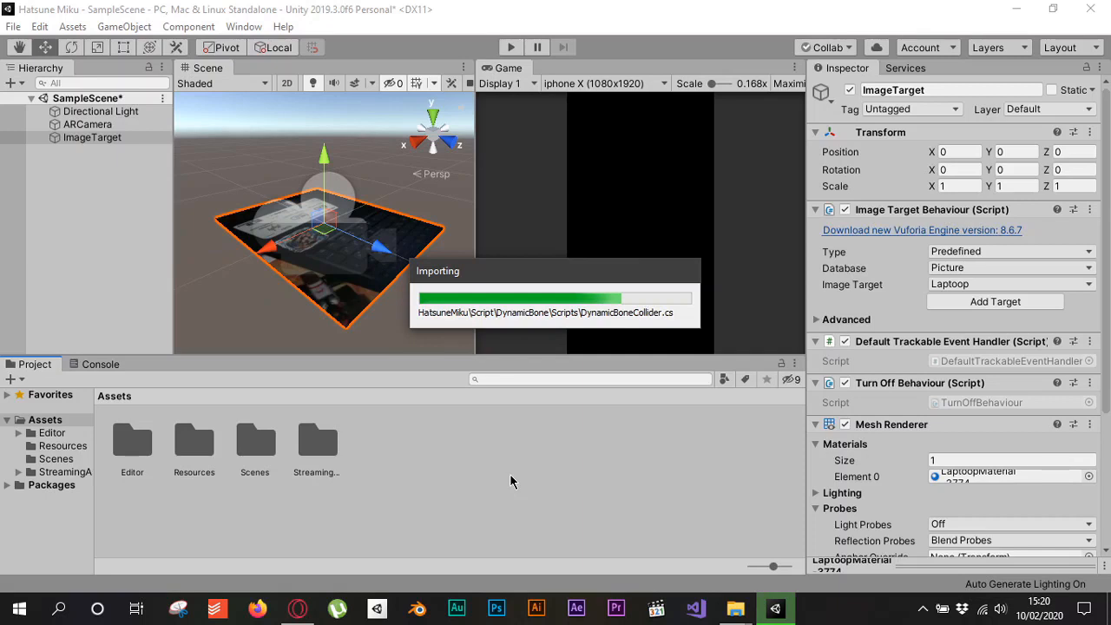
# Step: Clear the console messages and return to the project's Assets folder
pyautogui.click(96, 366)
pyautogui.click(15, 379)
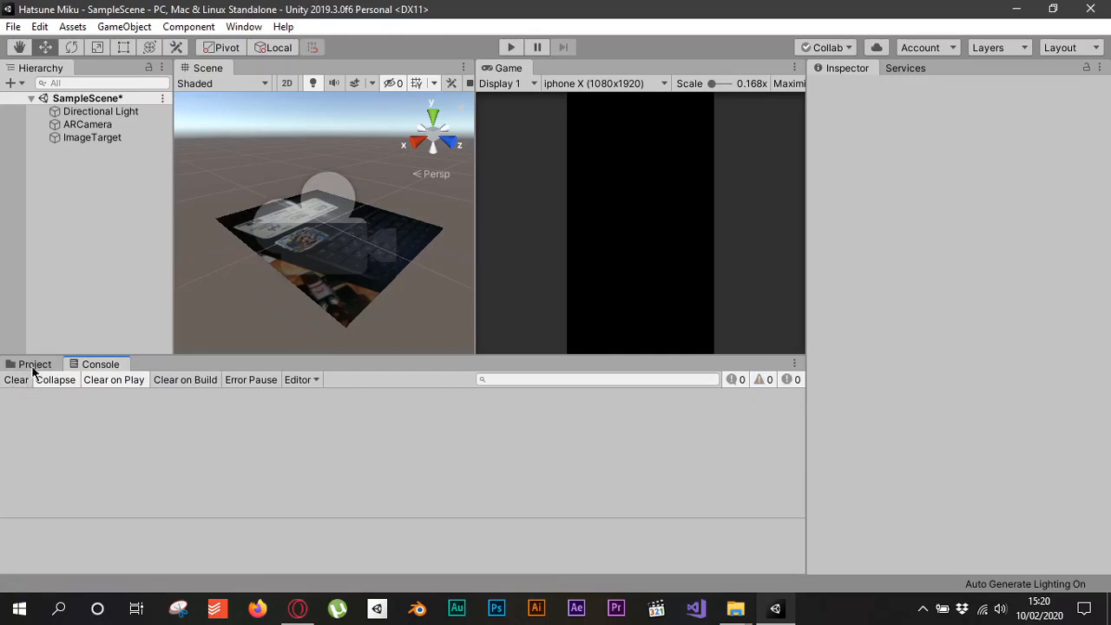
pyautogui.click(35, 364)
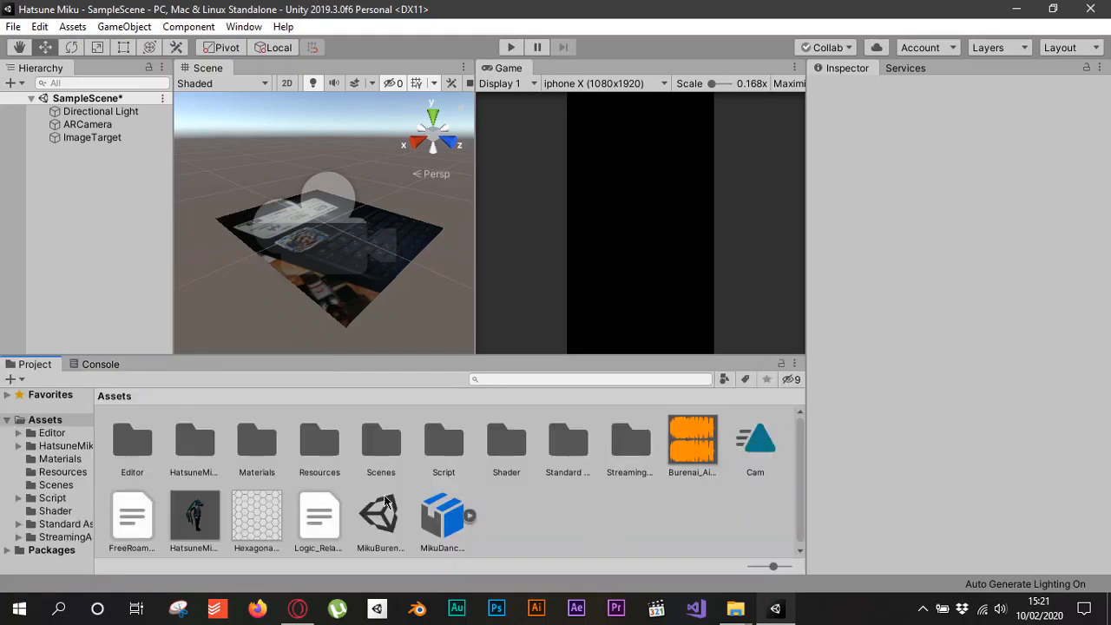
# Step: Preview the HatsuneMiku prefab and rotate the model to view it from the front
pyautogui.click(186, 521)
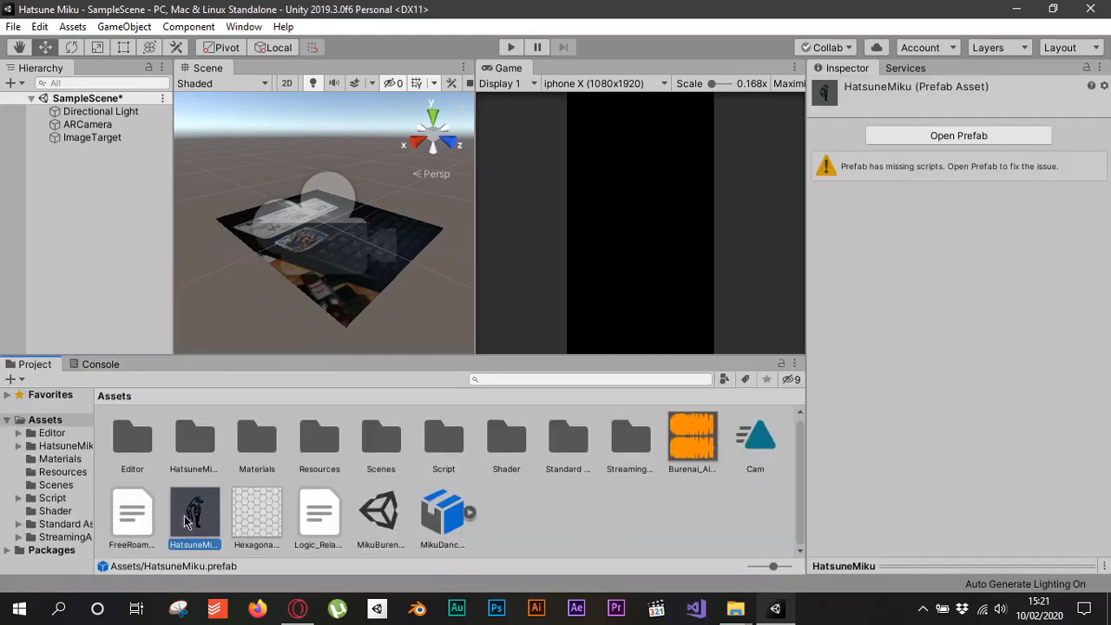
pyautogui.click(933, 549)
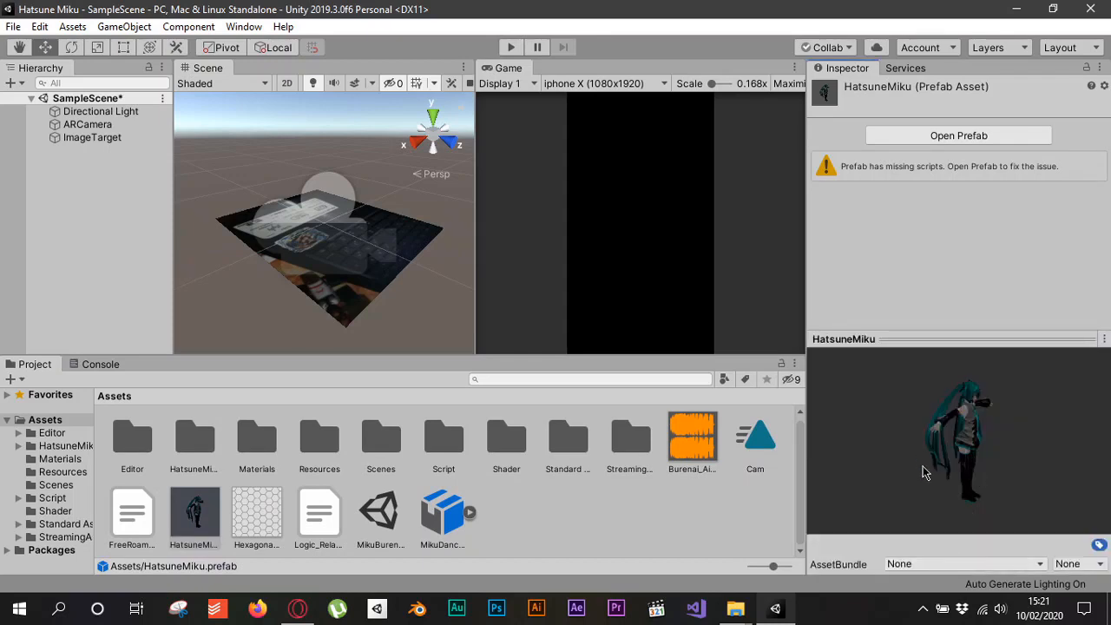
pyautogui.moveTo(977, 467); pyautogui.dragTo(970, 430)
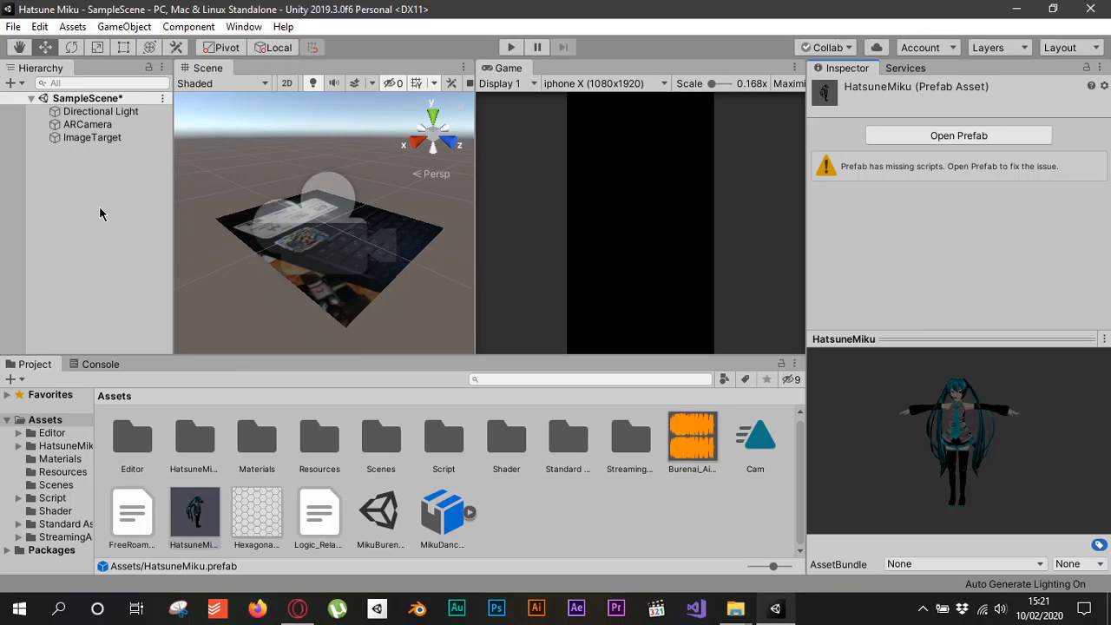
# Step: Add the HatsuneMiku prefab to the scene hierarchy as a child of ImageTarget
pyautogui.click(103, 138)
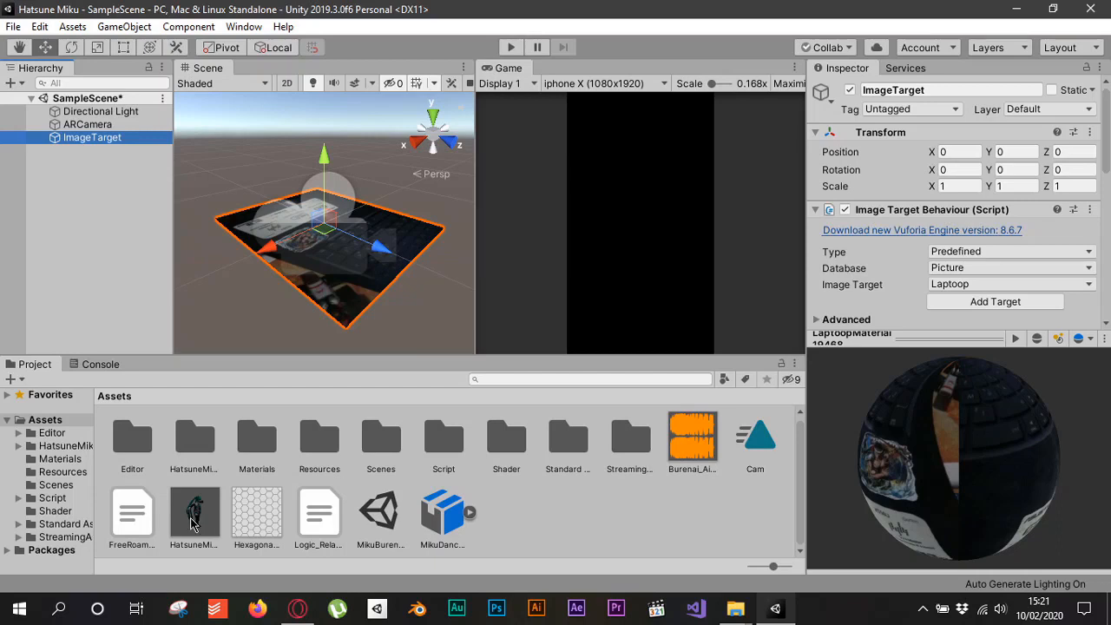
pyautogui.click(193, 522)
pyautogui.moveTo(193, 522); pyautogui.dragTo(114, 185)
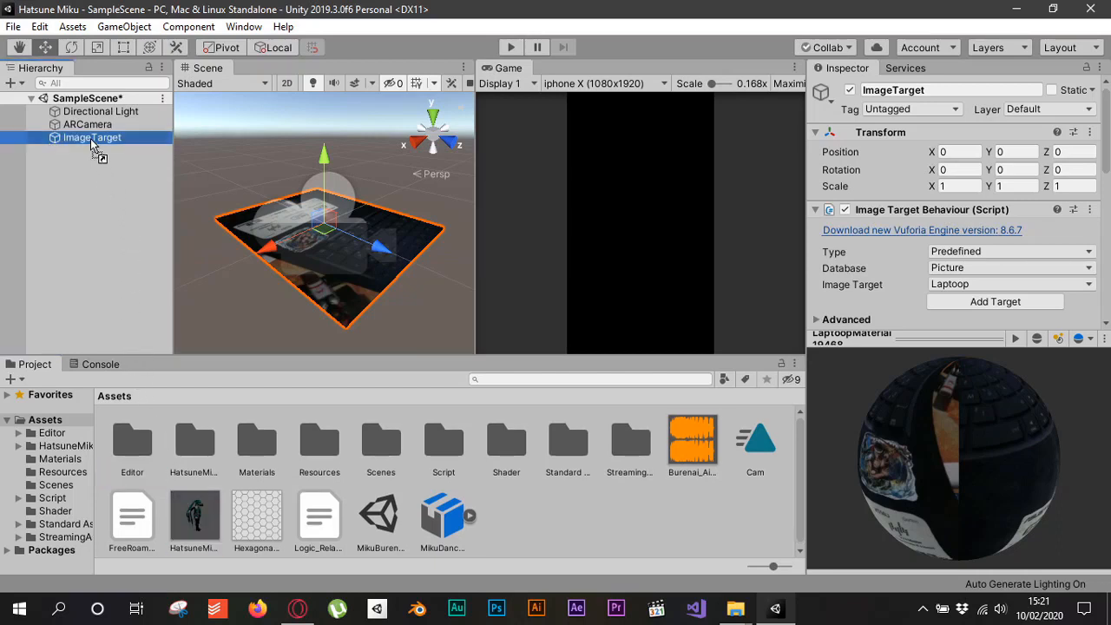
pyautogui.moveTo(93, 144)
pyautogui.mouseDown()
pyautogui.moveTo(88, 155)
pyautogui.moveTo(91, 121)
pyautogui.moveTo(79, 141)
pyautogui.mouseUp()
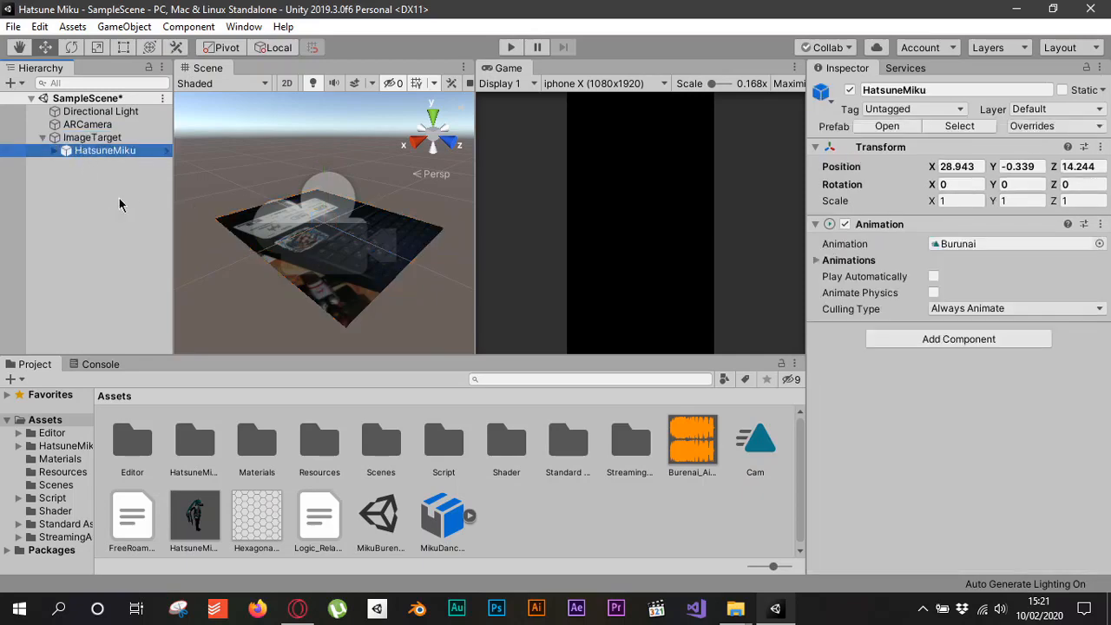
# Step: Set the HatsuneMiku object's position to X 0, Y 0 and Z 0
pyautogui.doubleClick(105, 151)
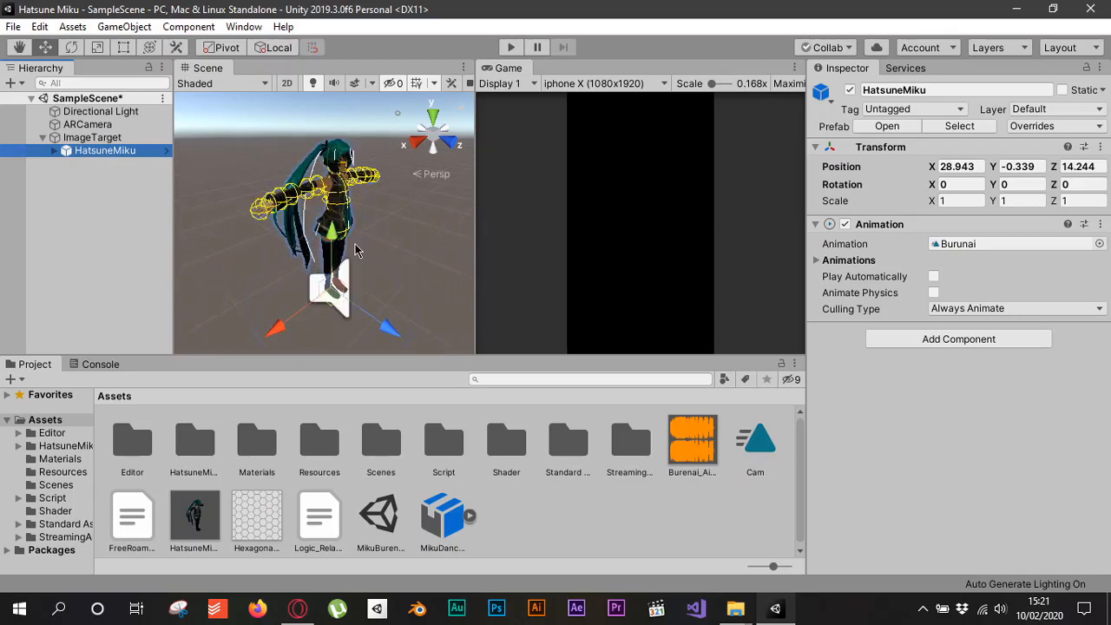
pyautogui.click(371, 245)
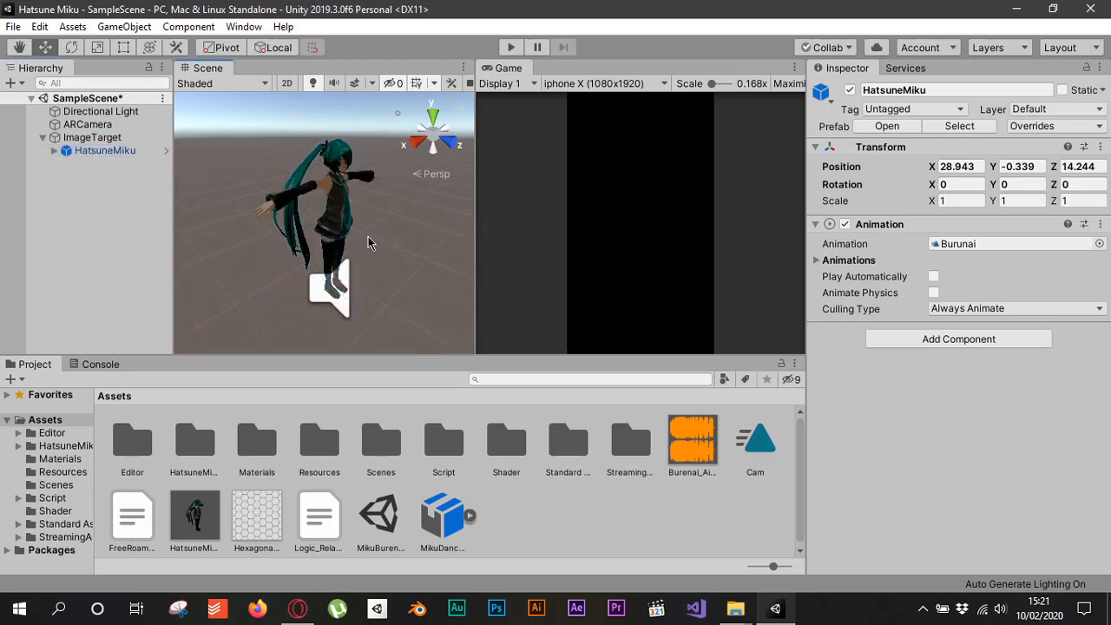
pyautogui.click(105, 150)
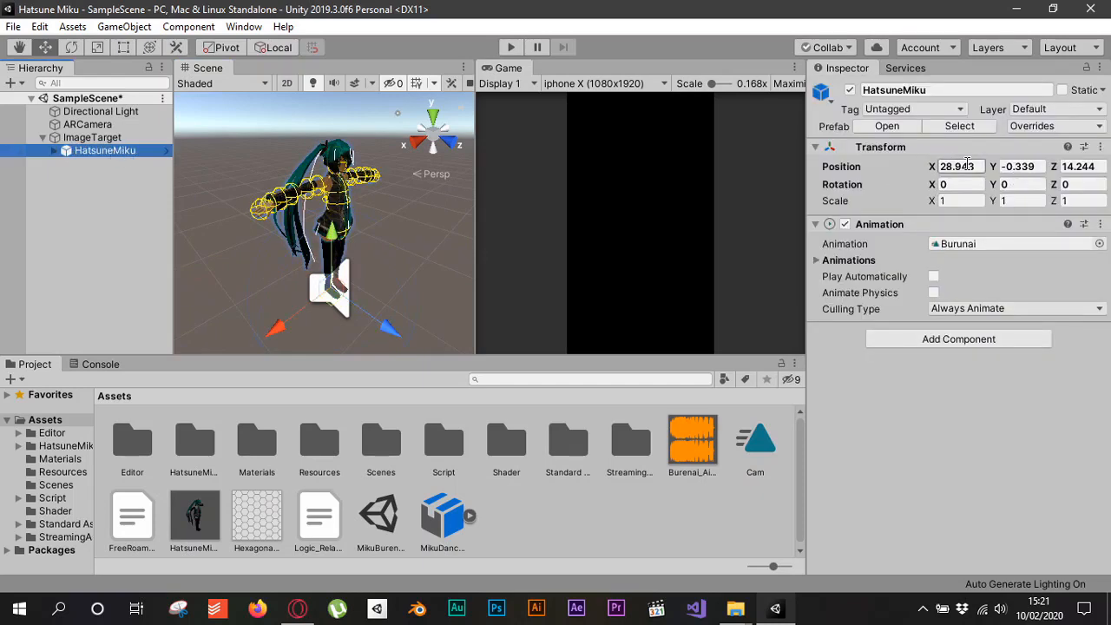
pyautogui.click(965, 166)
pyautogui.write('0')
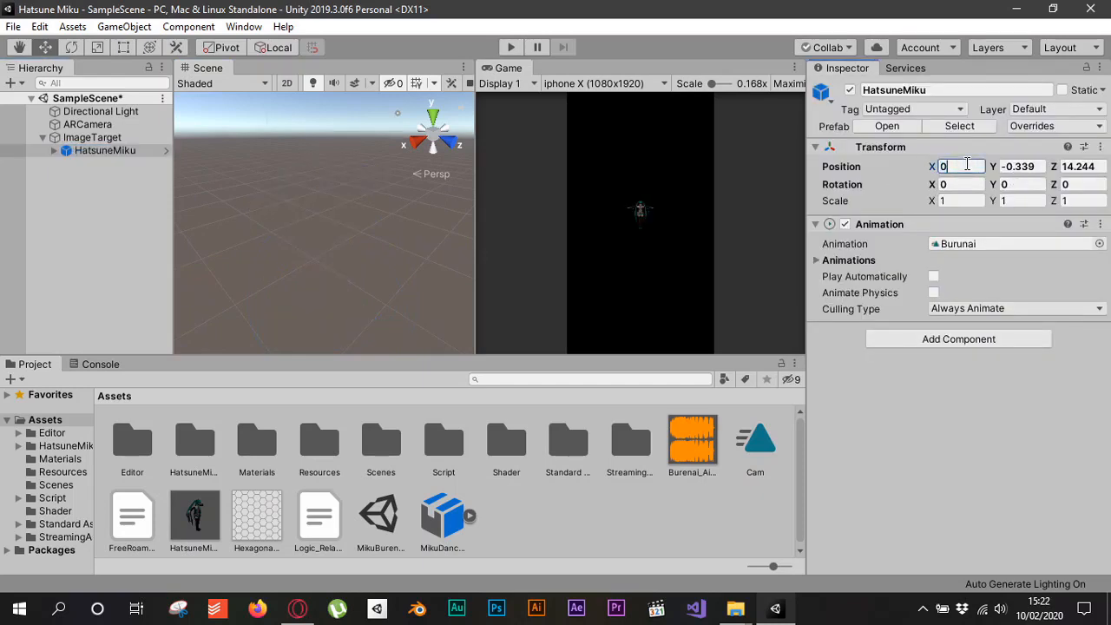
pyautogui.press('Tab')
pyautogui.write('0')
pyautogui.press('Tab')
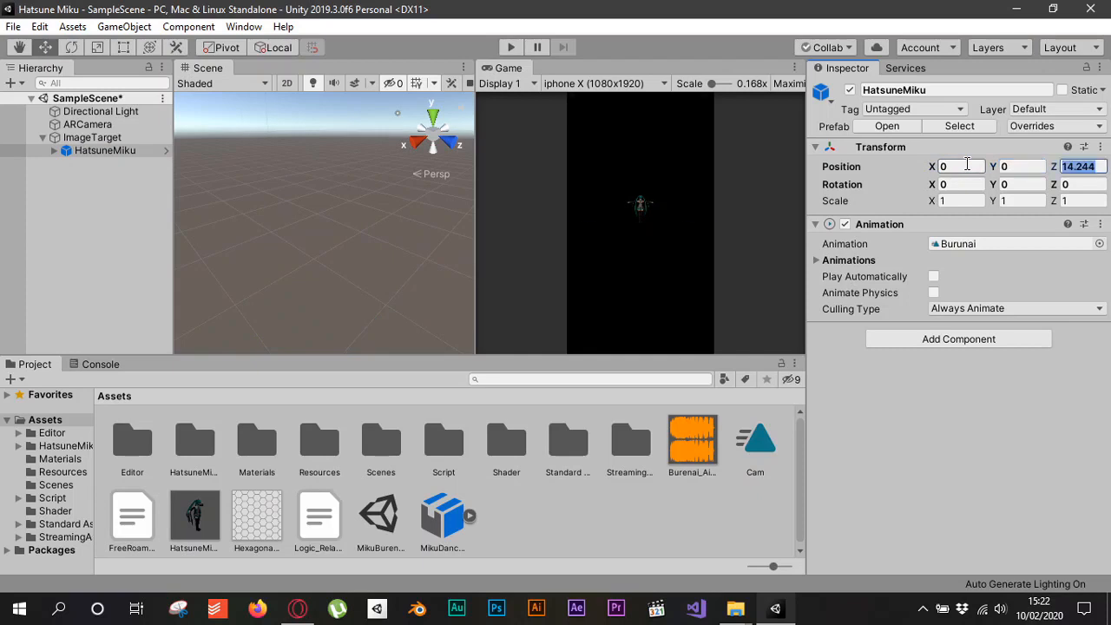
pyautogui.write('0')
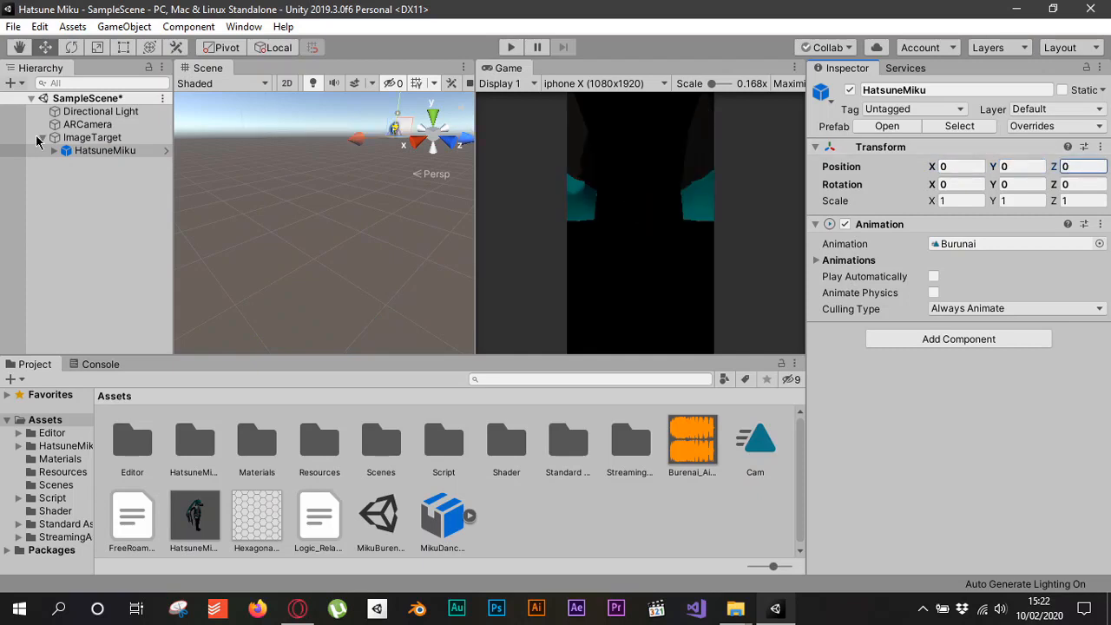
# Step: Examine the size and placement of the HatsuneMiku model relative to the ImageTarget picture in the scene
pyautogui.click(90, 138)
pyautogui.scroll(-11, 271, 168)
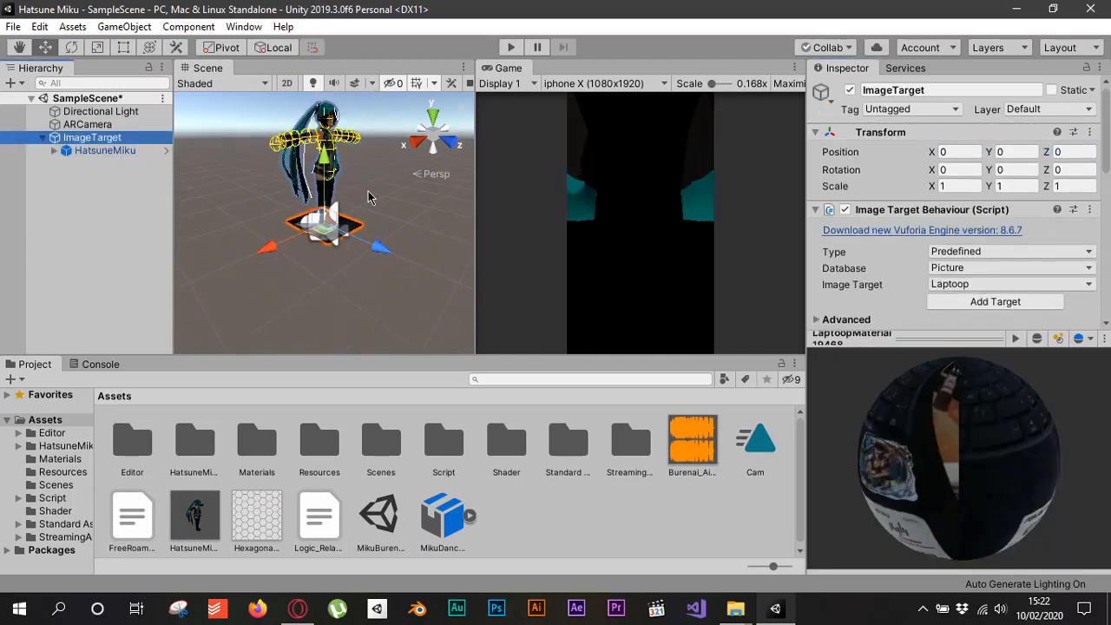
pyautogui.scroll(4, 364, 194)
pyautogui.scroll(-4, 364, 194)
pyautogui.moveTo(364, 193); pyautogui.dragTo(360, 195, button='right')
pyautogui.moveTo(353, 191); pyautogui.dragTo(327, 215, button='middle')
pyautogui.scroll(4, 325, 203)
pyautogui.scroll(-2, 305, 215)
pyautogui.moveTo(333, 216); pyautogui.dragTo(349, 237, button='right')
pyautogui.scroll(-2, 374, 240)
pyautogui.scroll(5, 376, 239)
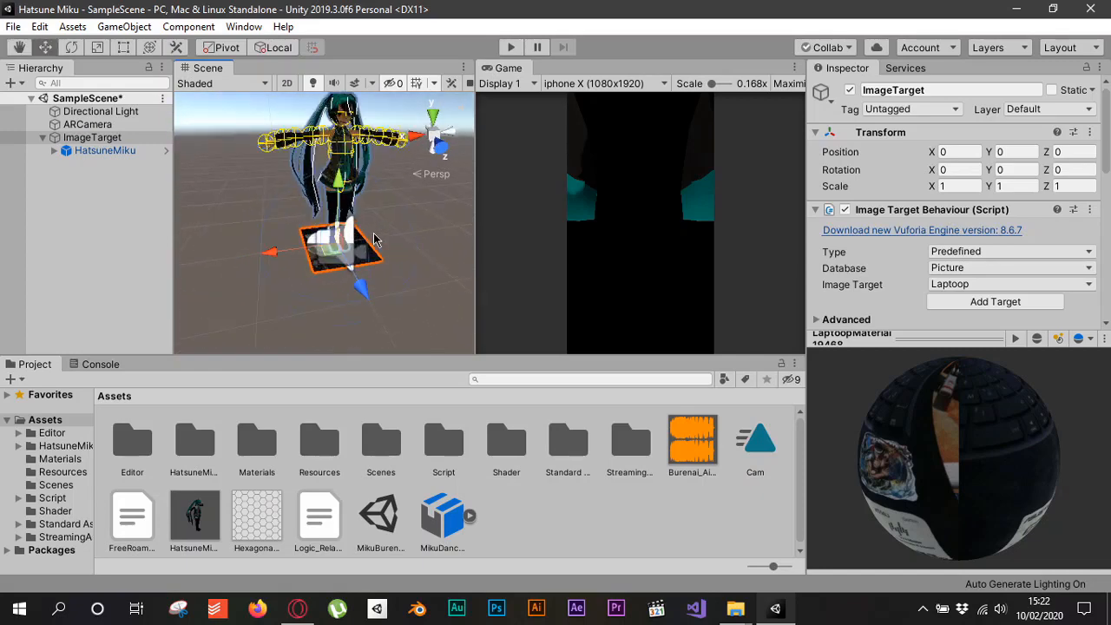
pyautogui.moveTo(389, 236); pyautogui.dragTo(336, 245, button='middle')
pyautogui.scroll(4, 305, 241)
pyautogui.scroll(3, 304, 241)
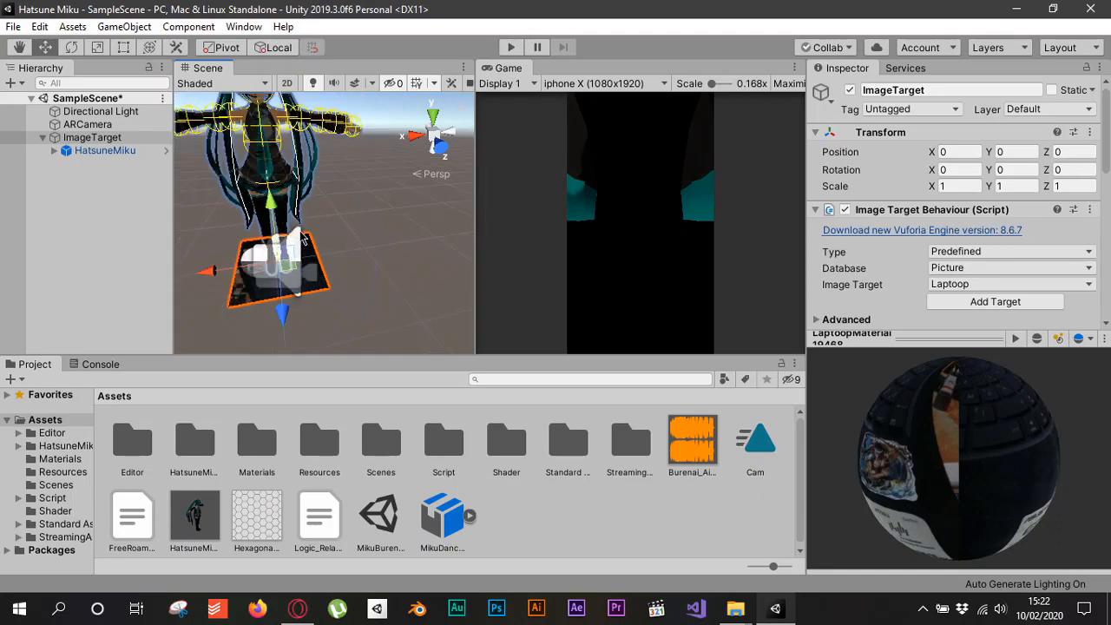
pyautogui.scroll(-4, 300, 236)
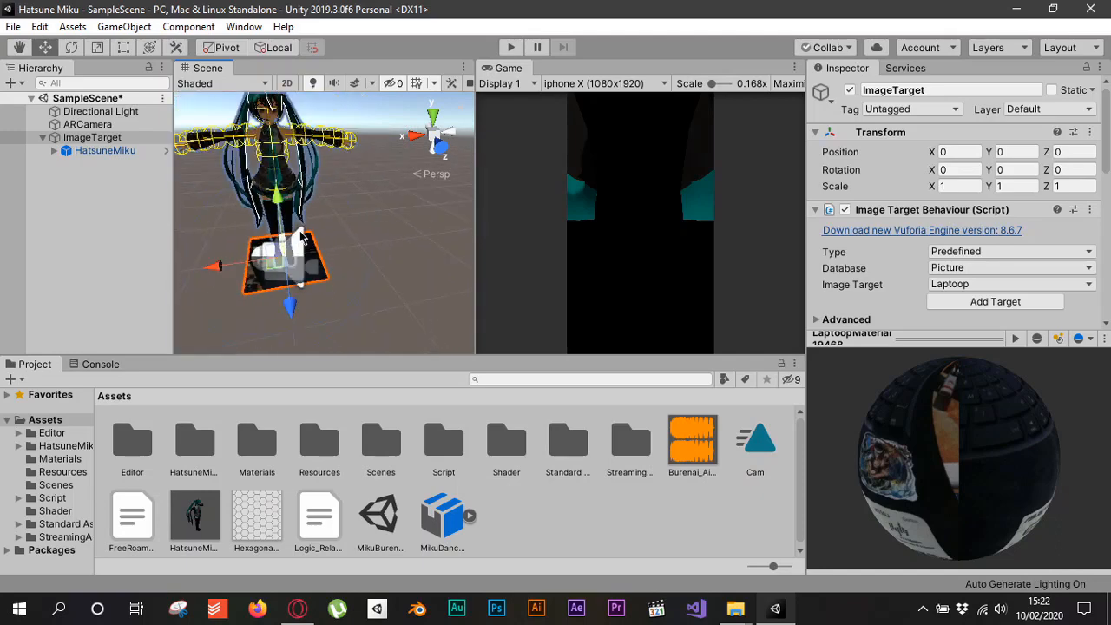
pyautogui.scroll(-2, 295, 236)
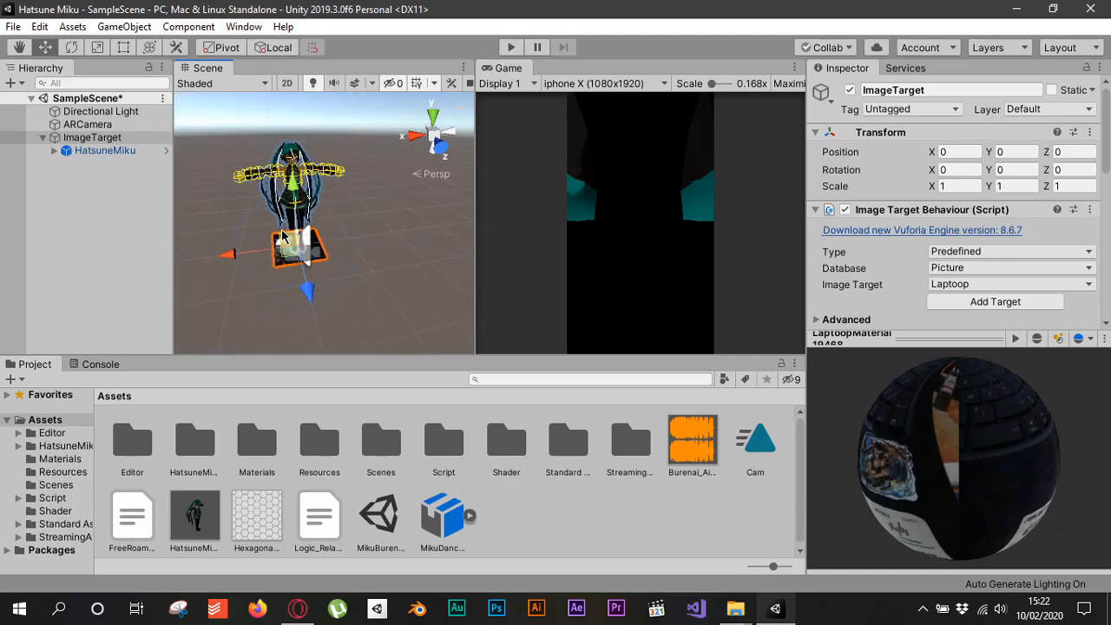
pyautogui.scroll(5, 283, 234)
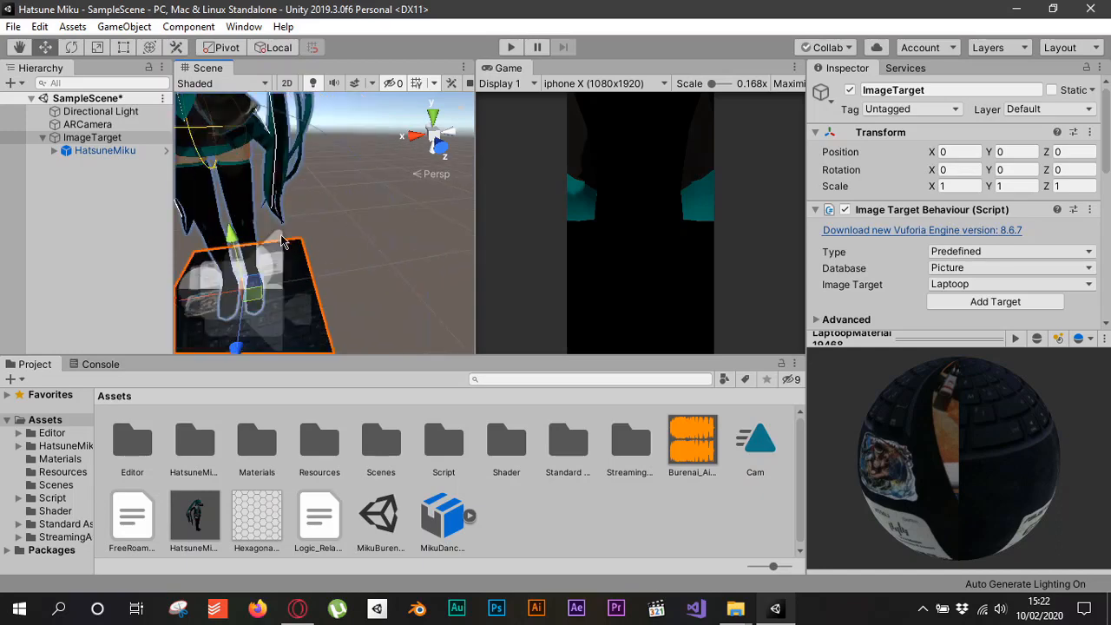
pyautogui.click(362, 292)
pyautogui.scroll(-3, 362, 293)
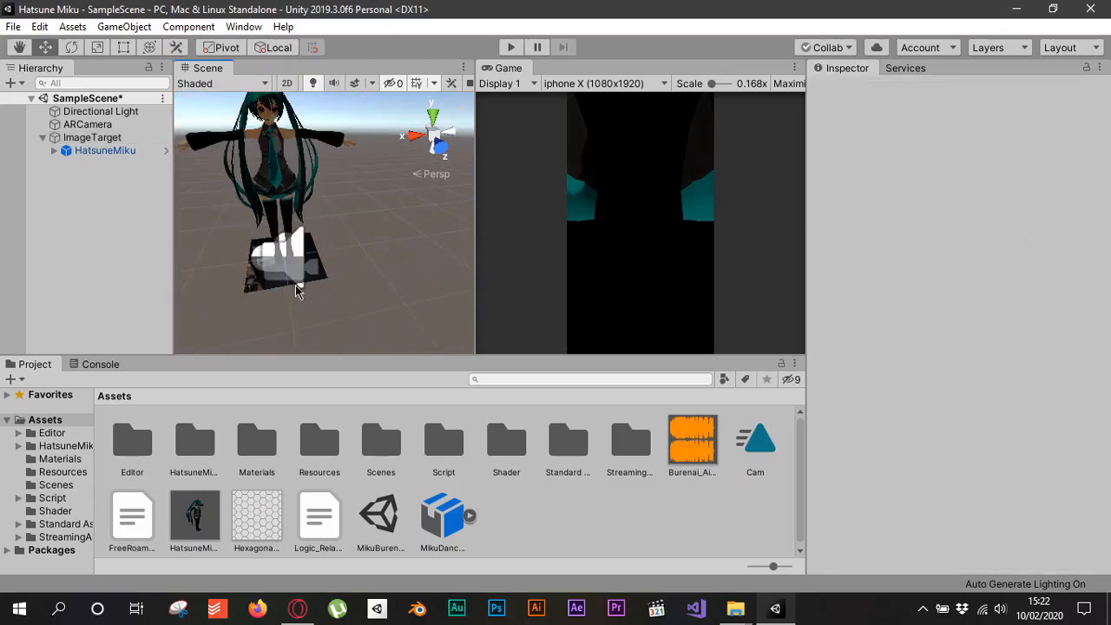
pyautogui.scroll(3, 360, 276)
pyautogui.scroll(2, 360, 276)
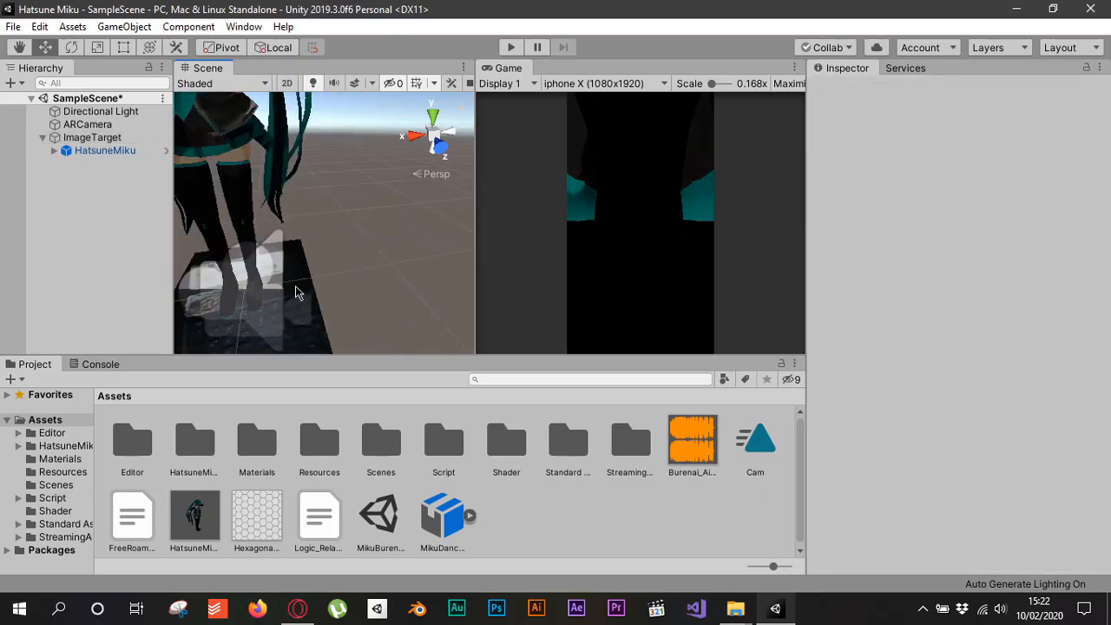
pyautogui.scroll(-2, 296, 292)
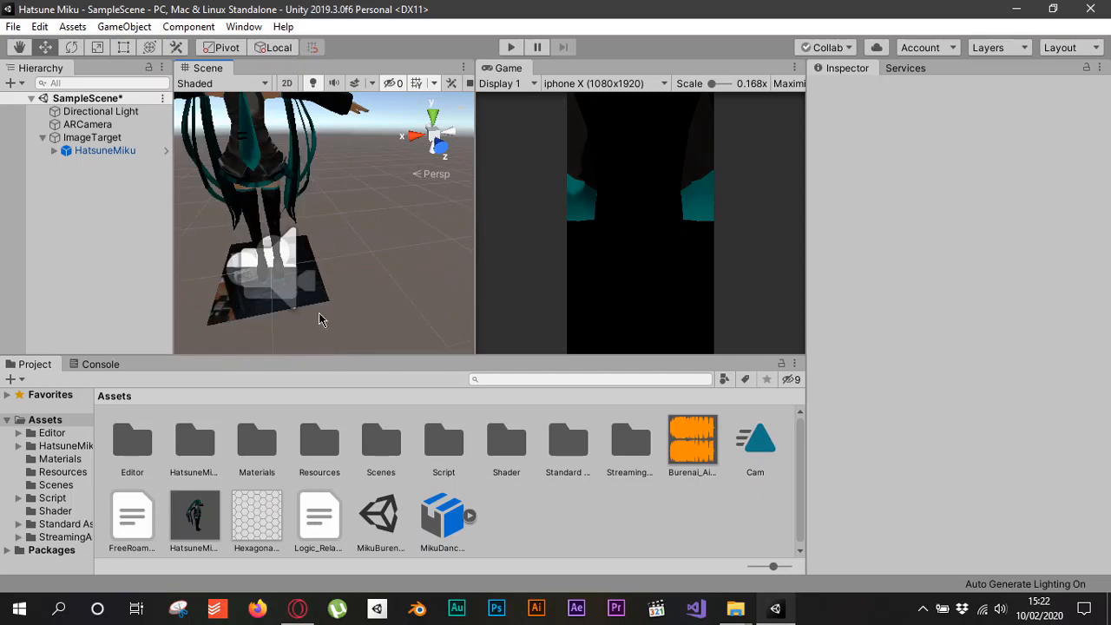
pyautogui.scroll(-2, 317, 271)
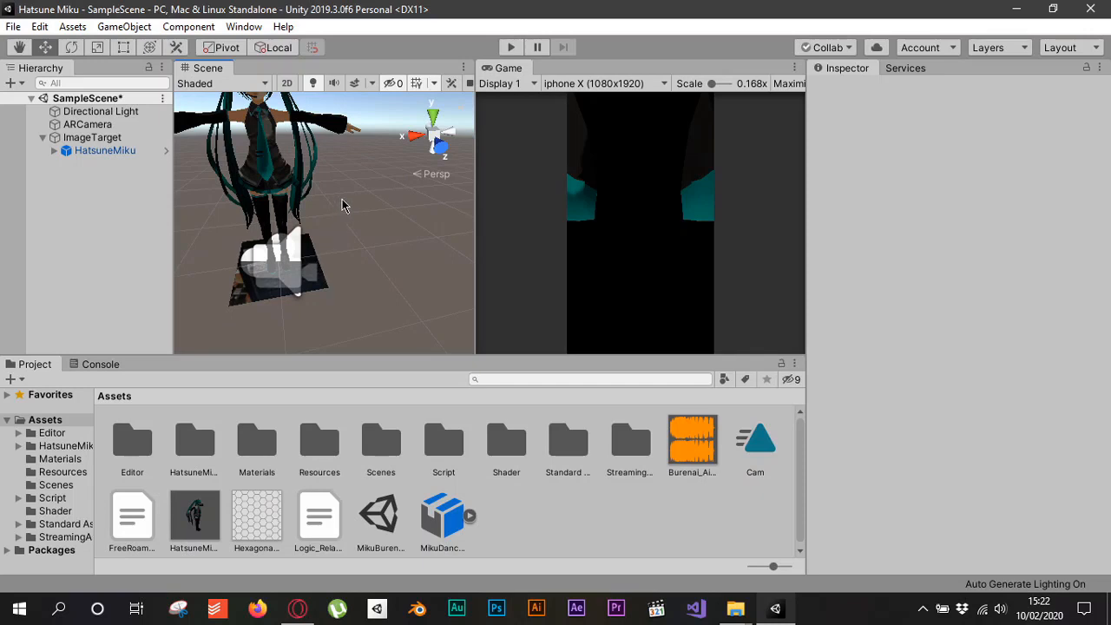
pyautogui.scroll(-3, 338, 210)
pyautogui.scroll(4, 298, 187)
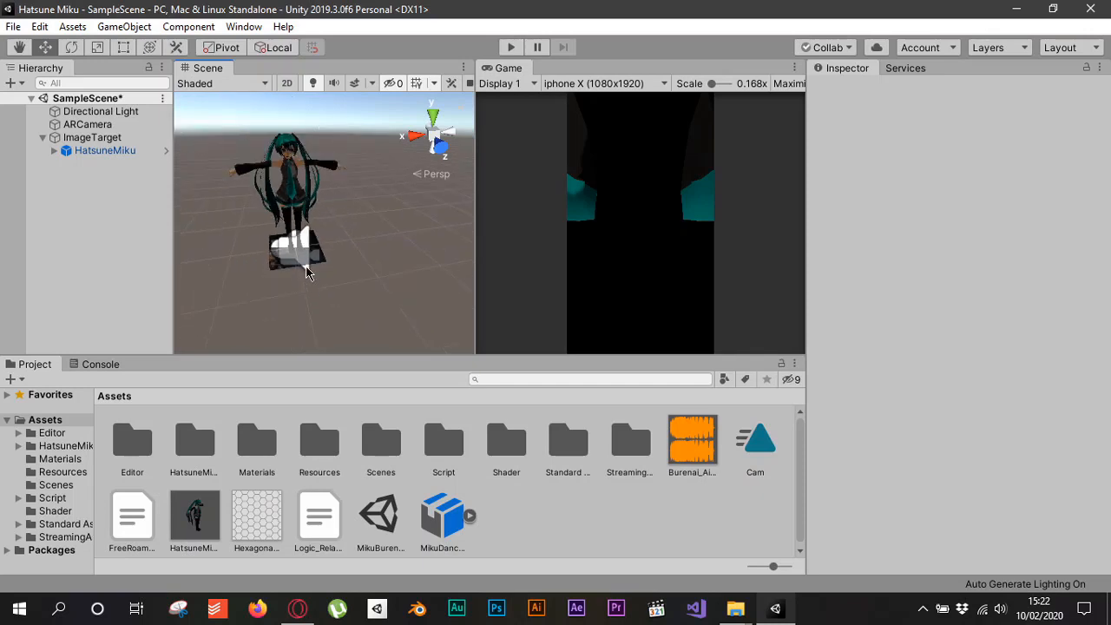
pyautogui.scroll(-2, 323, 247)
pyautogui.scroll(2, 320, 246)
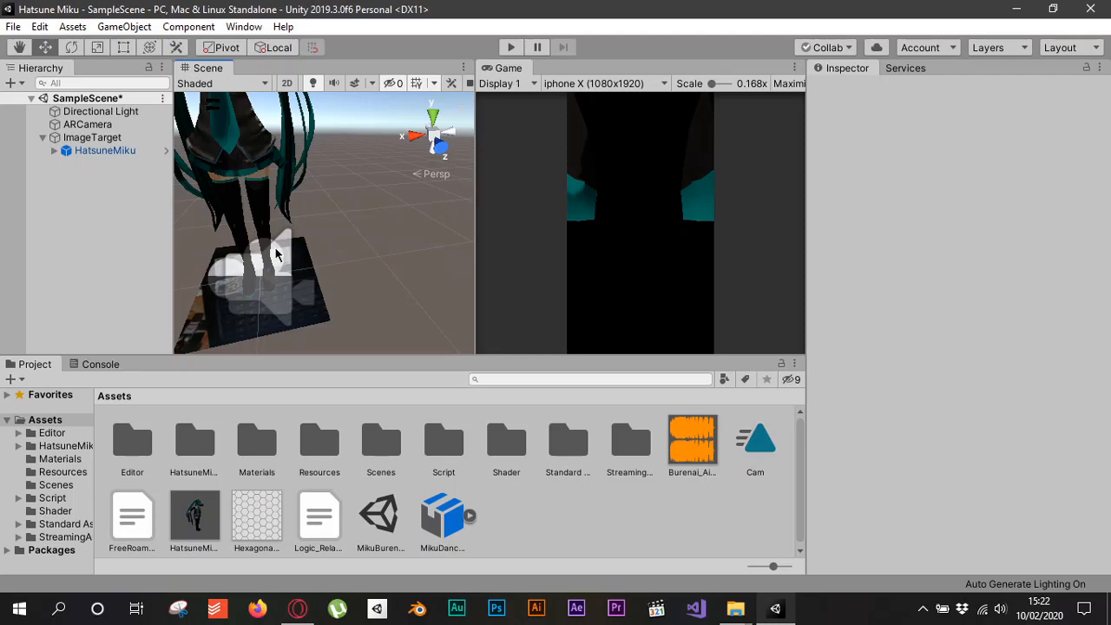
pyautogui.scroll(-3, 228, 206)
# Step: Scale the HatsuneMiku model to 0.3 on the X, Y and Z axes
pyautogui.click(105, 151)
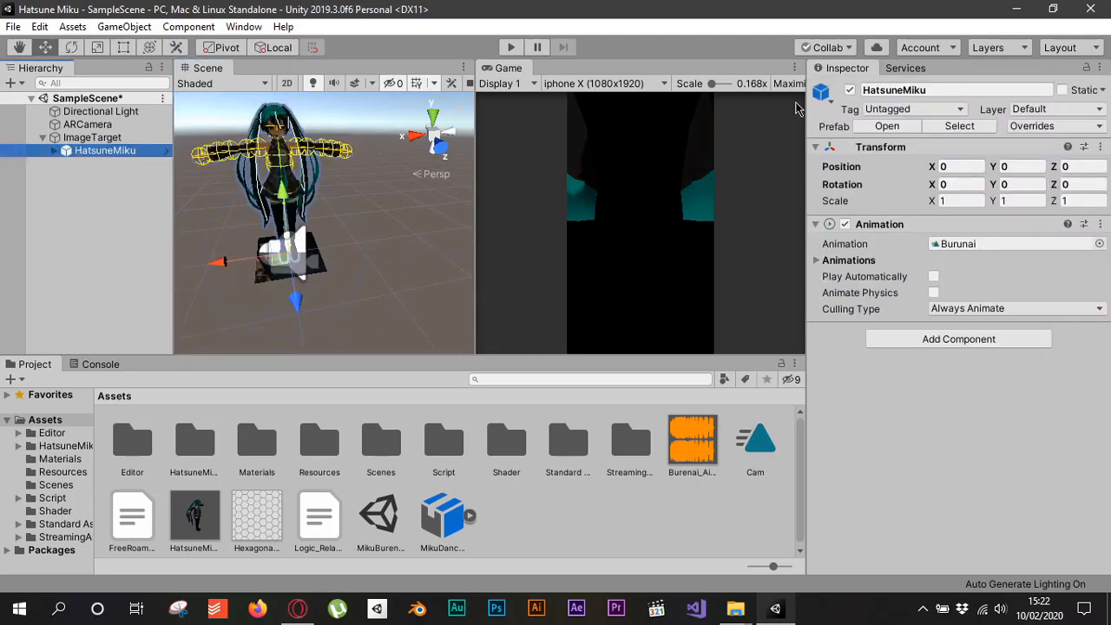
pyautogui.click(955, 200)
pyautogui.write('0.')
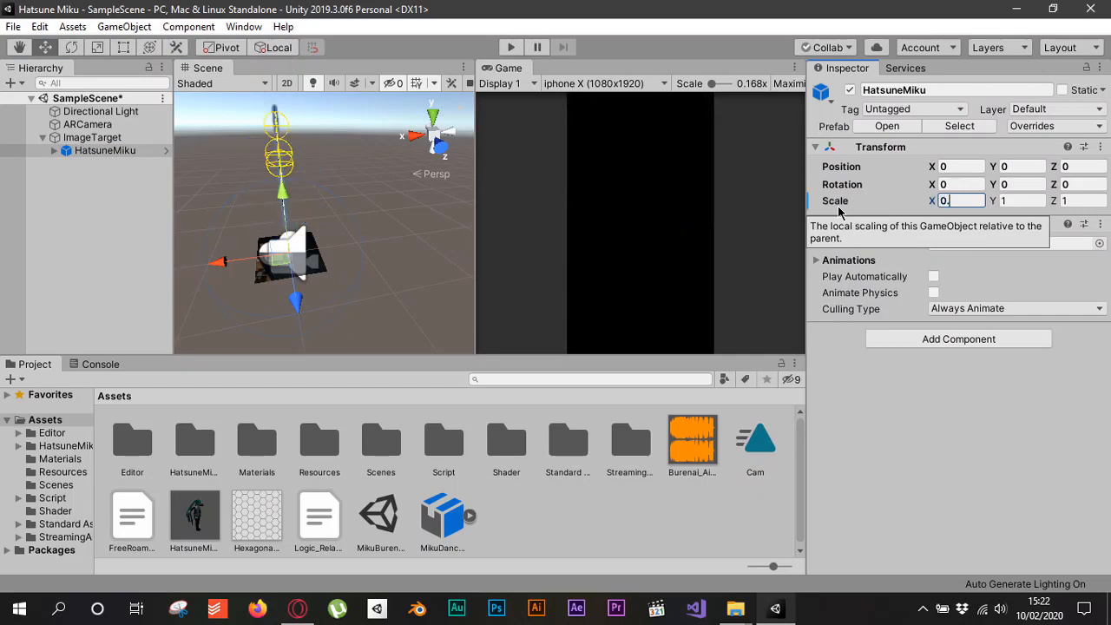
pyautogui.write('3')
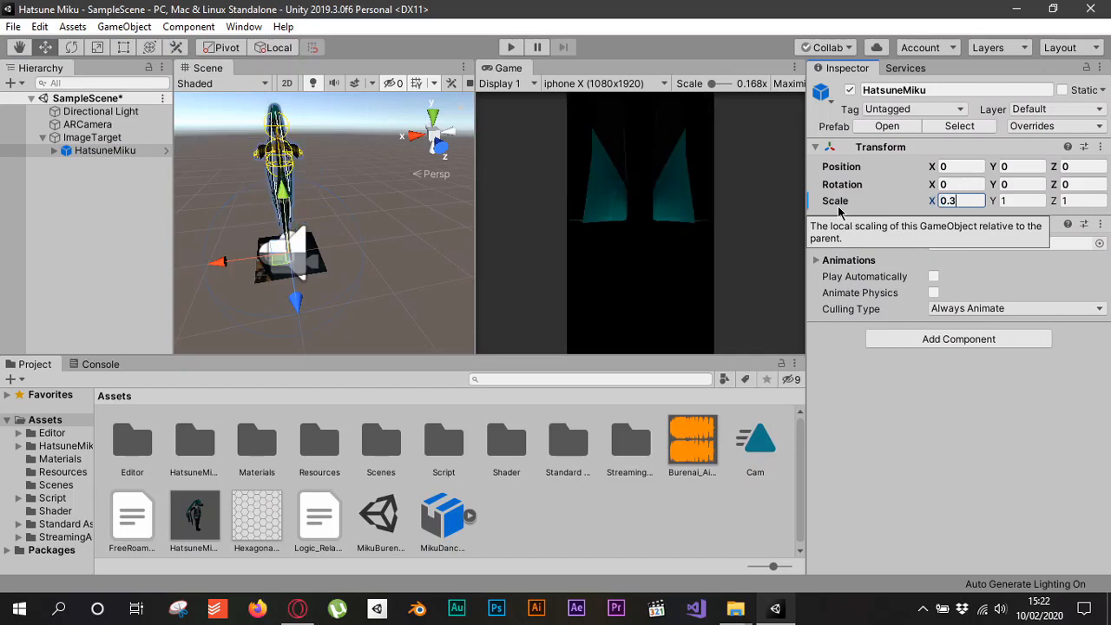
pyautogui.press('Tab')
pyautogui.write('0.3')
pyautogui.press('Tab')
pyautogui.write('0.')
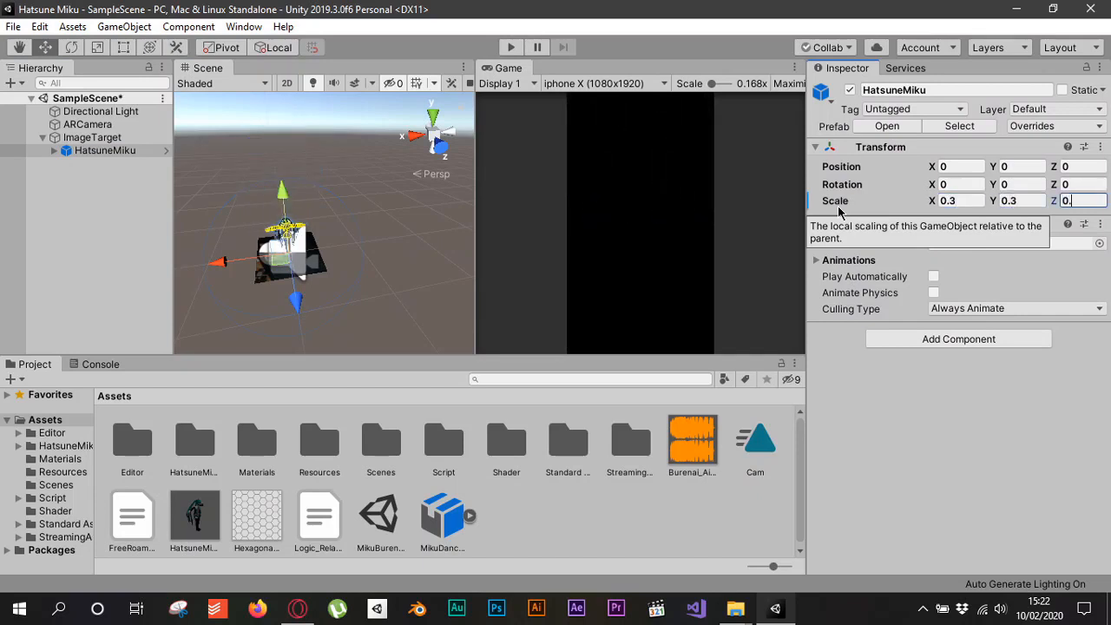
pyautogui.write('3')
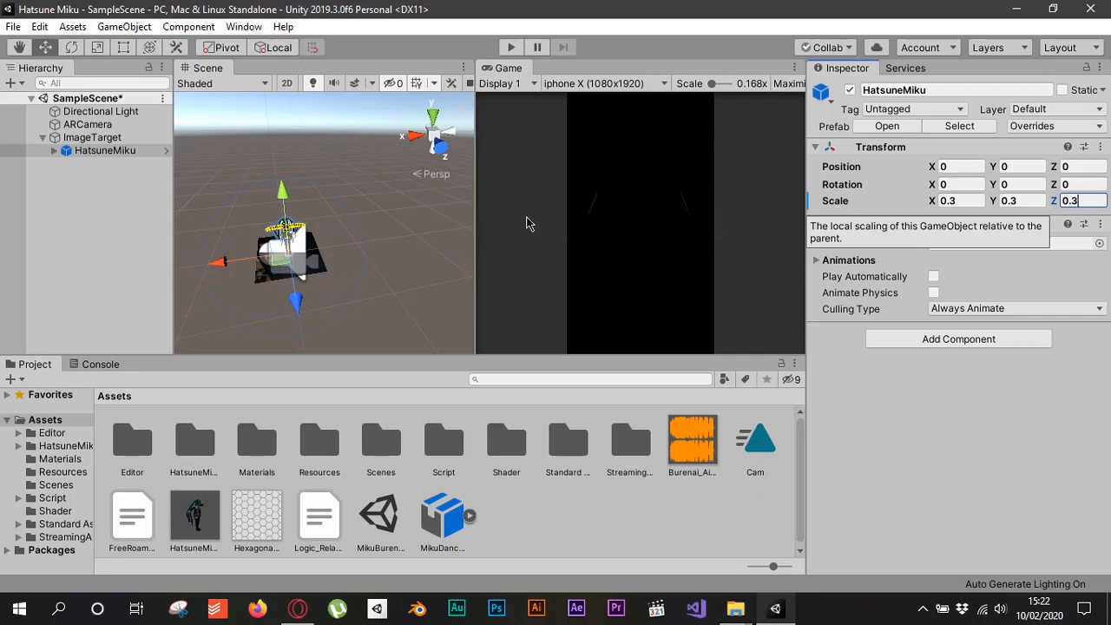
# Step: Inspect the scaled-down model on the laptop image from the front, side and back to check its size and facing direction
pyautogui.click(385, 248)
pyautogui.scroll(3, 267, 274)
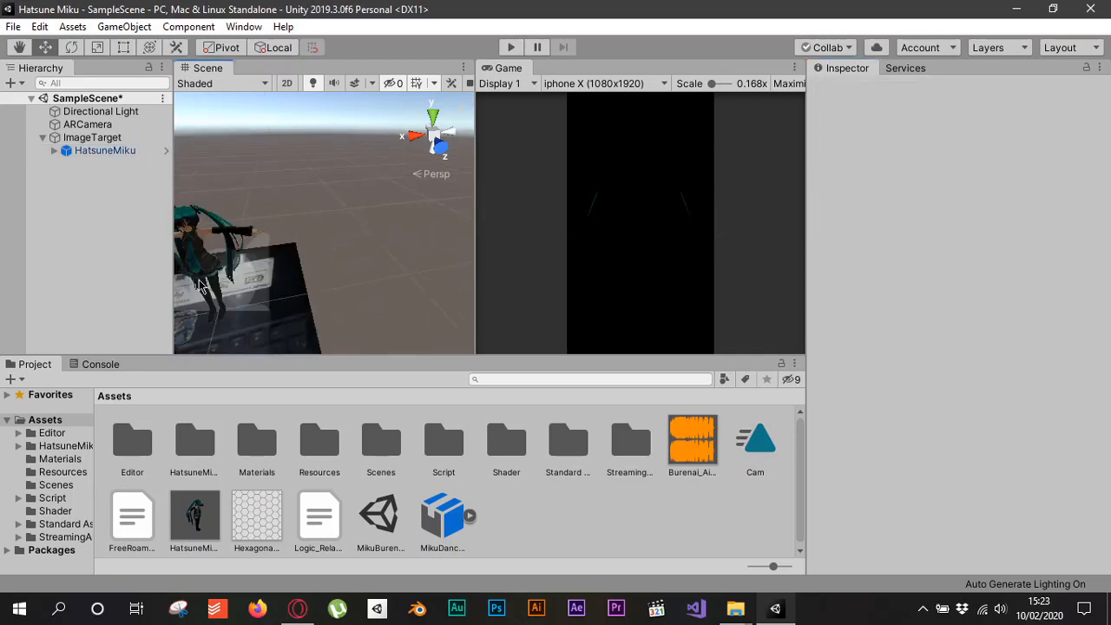
pyautogui.moveTo(200, 281); pyautogui.dragTo(228, 263, button='right')
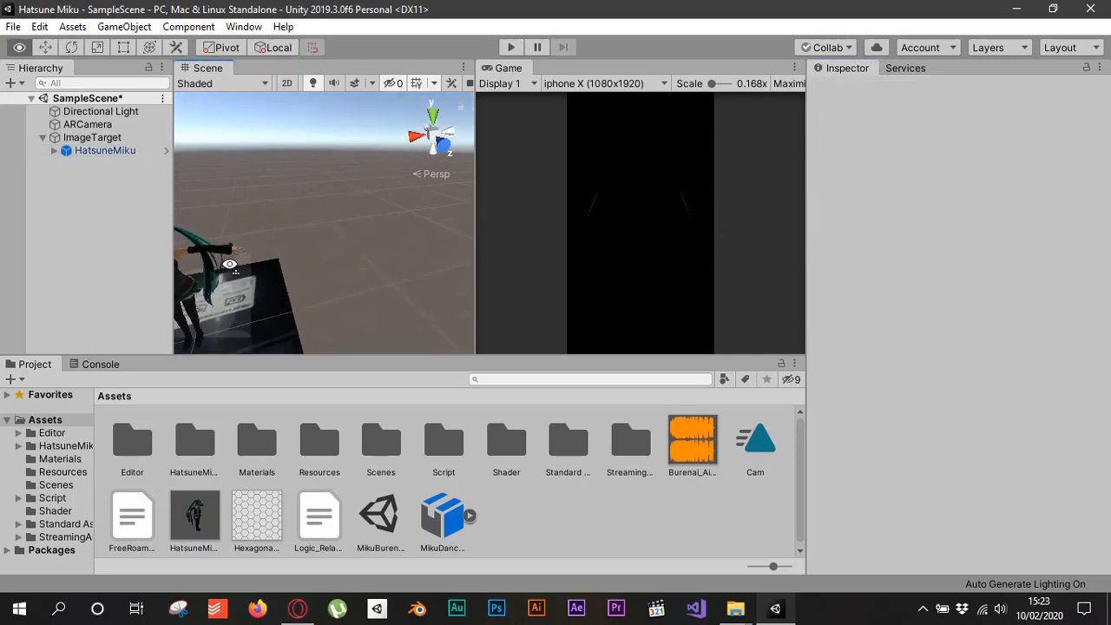
pyautogui.moveTo(238, 316); pyautogui.dragTo(340, 244, button='middle')
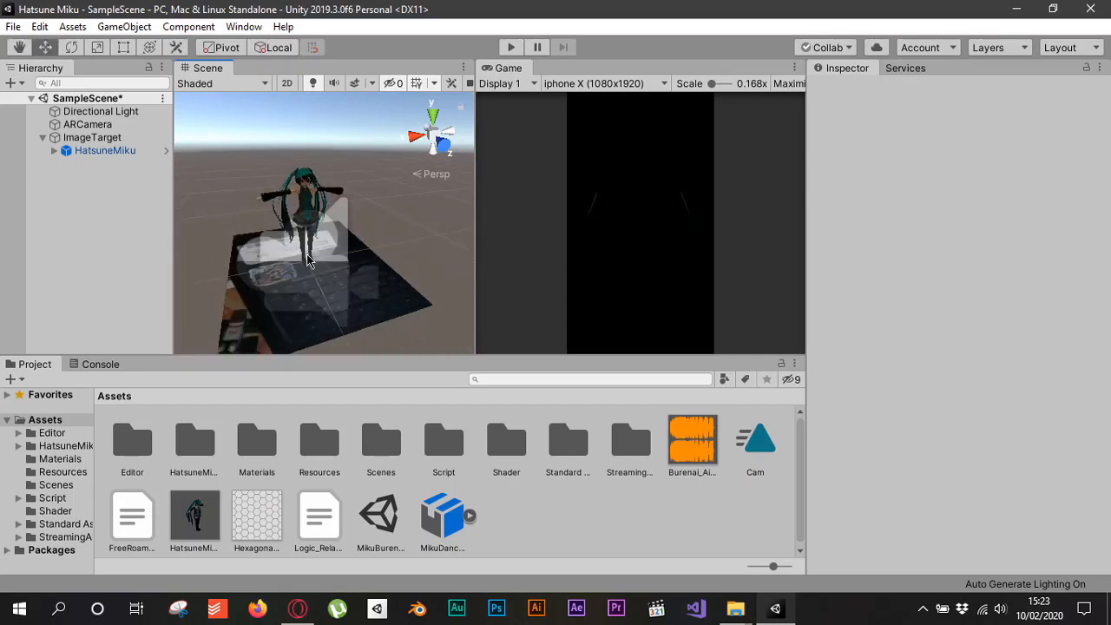
pyautogui.scroll(4, 313, 256)
pyautogui.scroll(2, 291, 267)
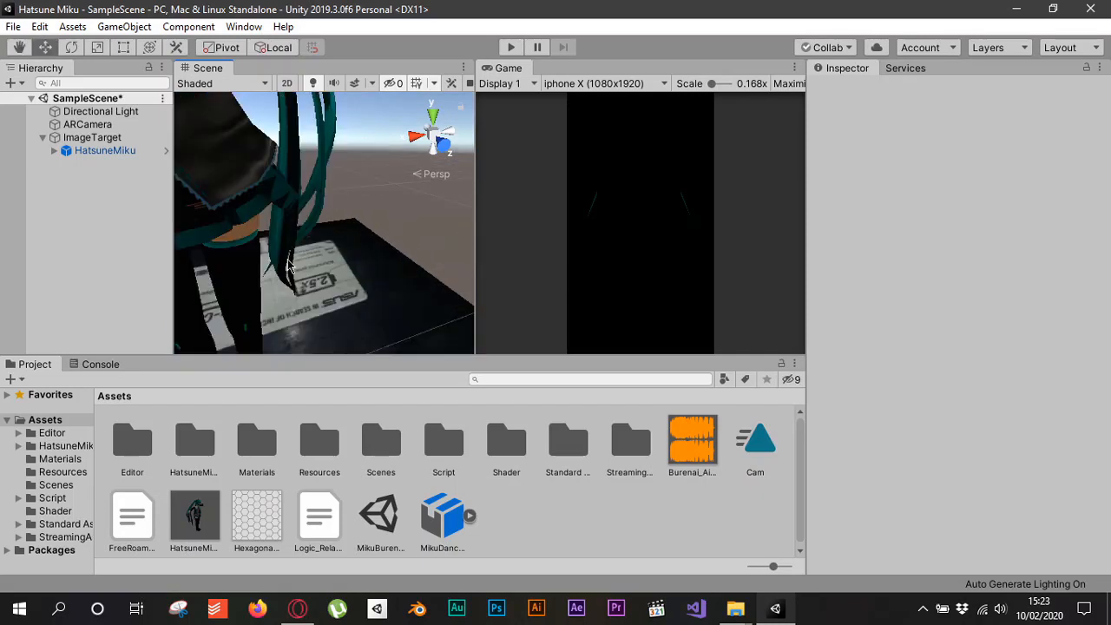
pyautogui.scroll(-5, 291, 268)
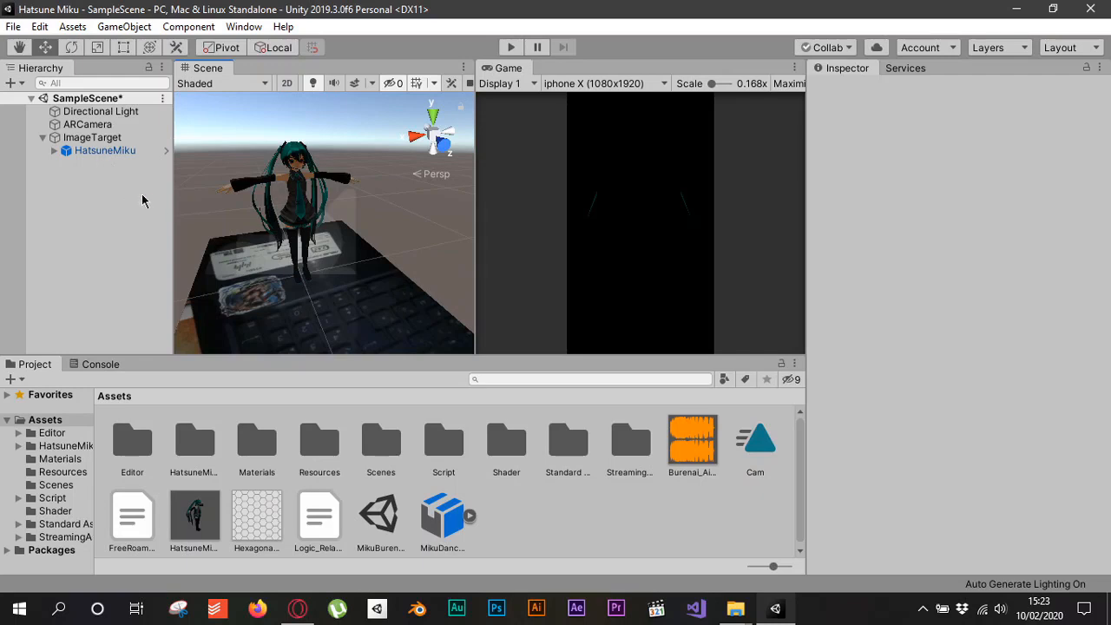
pyautogui.moveTo(299, 261); pyautogui.dragTo(399, 218, button='right')
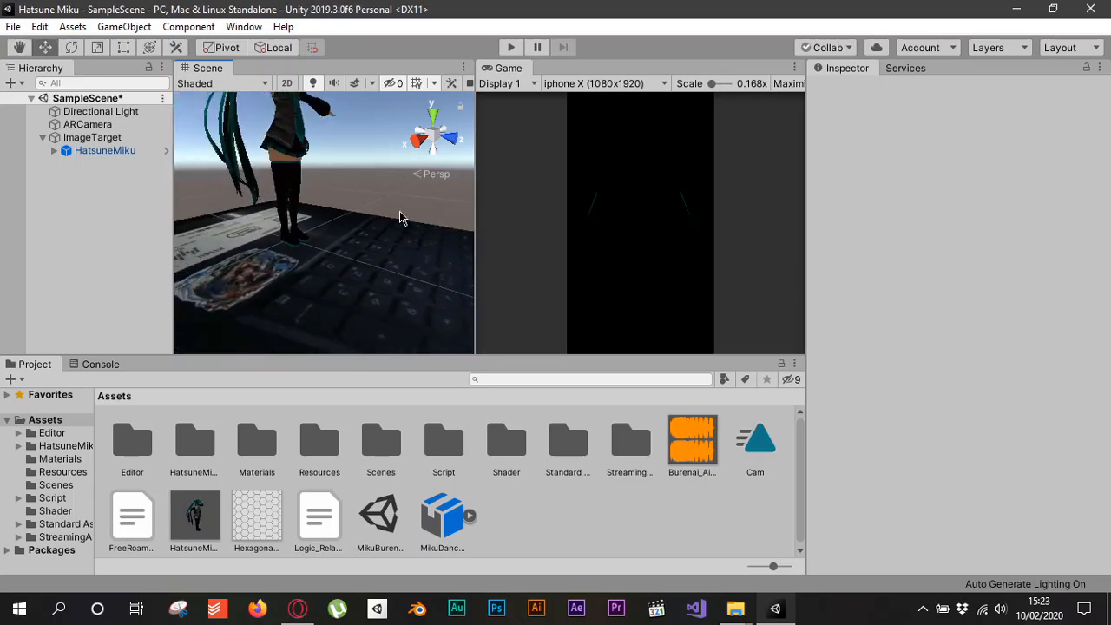
pyautogui.moveTo(263, 252); pyautogui.dragTo(395, 259, button='right')
pyautogui.moveTo(296, 278); pyautogui.dragTo(518, 281, button='right')
pyautogui.scroll(-5, 317, 266)
pyautogui.scroll(-6, 317, 265)
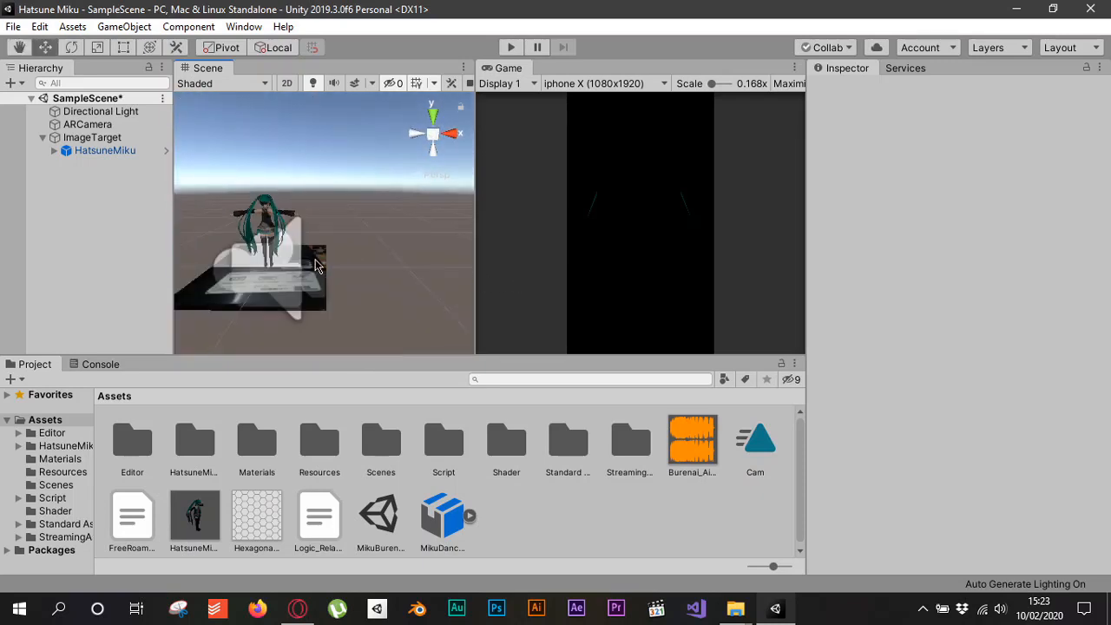
pyautogui.moveTo(288, 286)
pyautogui.mouseDown(button='middle')
pyautogui.moveTo(340, 281)
pyautogui.moveTo(304, 287)
pyautogui.mouseUp(button='middle')
pyautogui.scroll(5, 306, 288)
pyautogui.scroll(3, 306, 287)
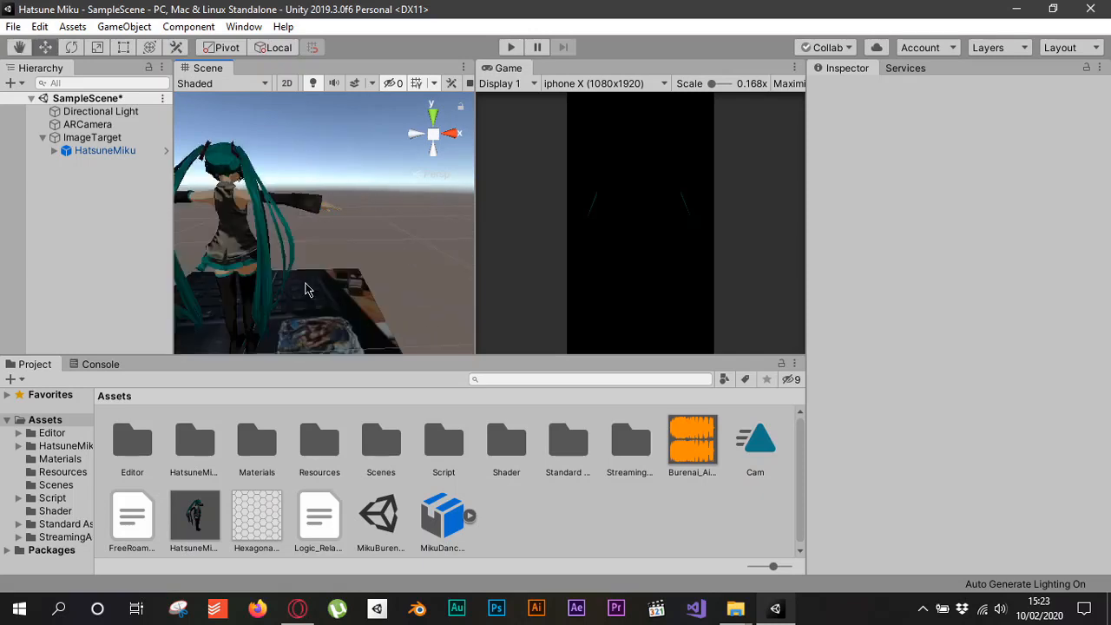
pyautogui.moveTo(310, 290); pyautogui.dragTo(310, 380, button='right')
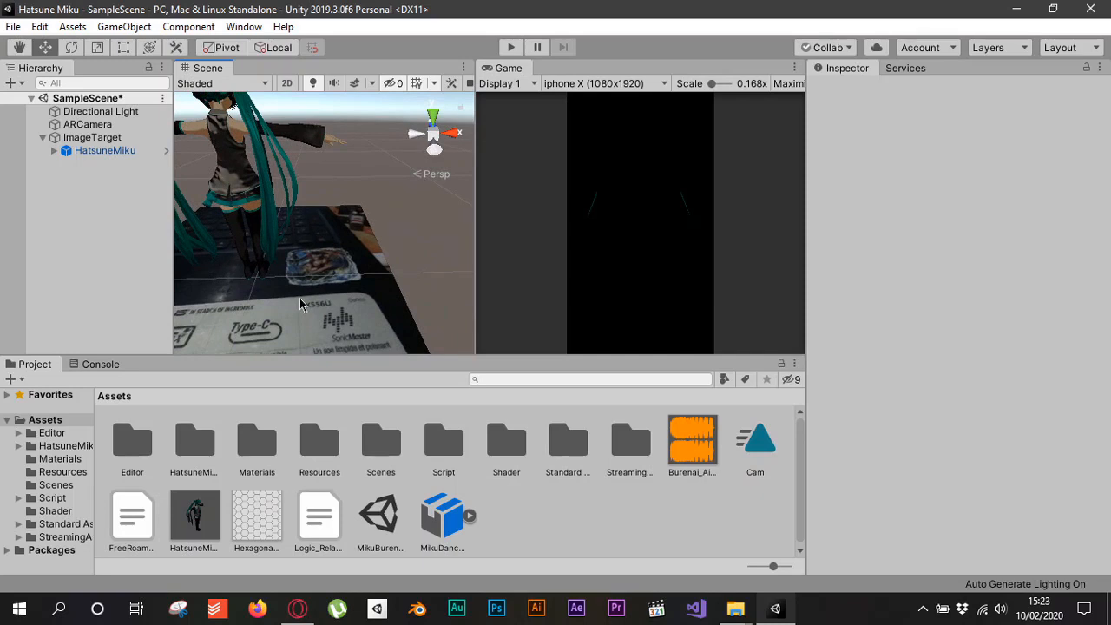
pyautogui.moveTo(300, 298); pyautogui.dragTo(310, 231, button='right')
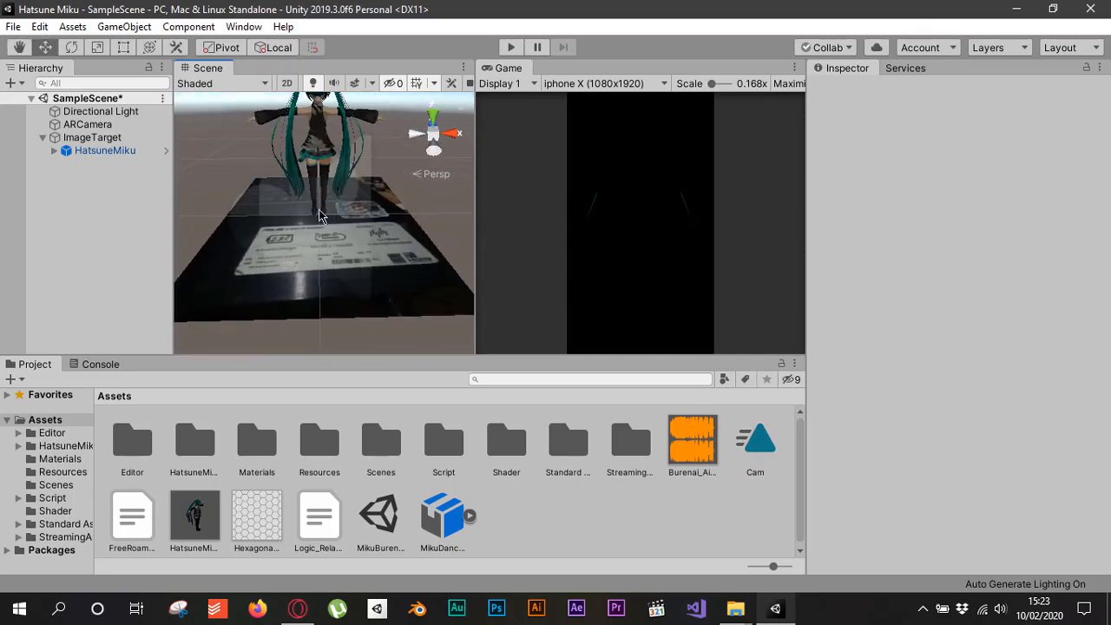
pyautogui.moveTo(319, 210); pyautogui.dragTo(309, 231, button='middle')
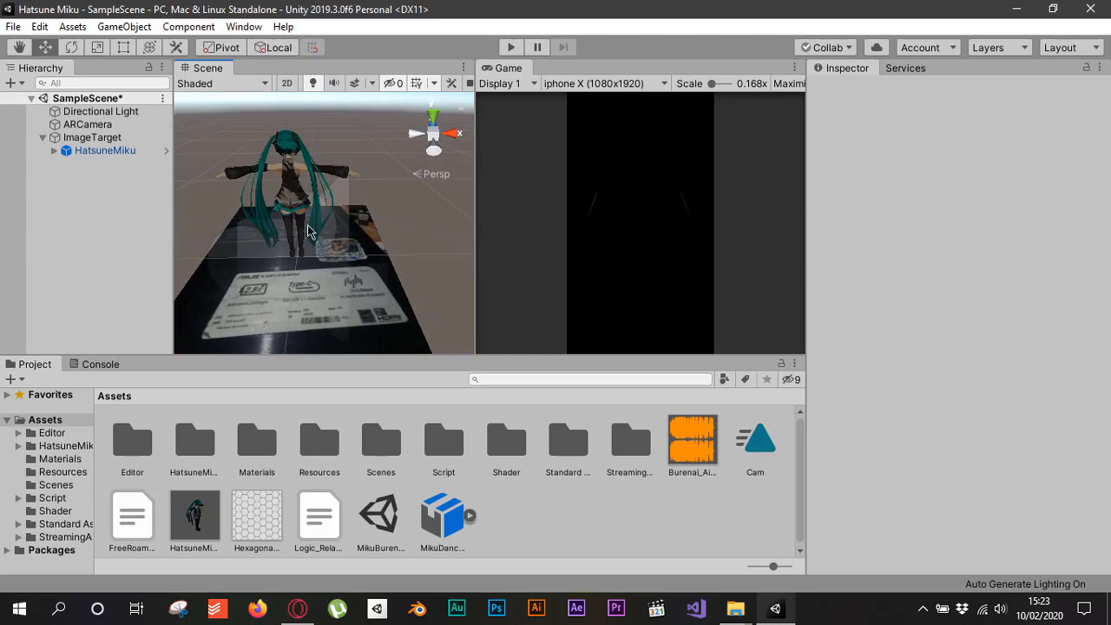
# Step: Rotate the HatsuneMiku model to 180 on the Y axis so it faces the opposite way
pyautogui.click(135, 154)
pyautogui.moveTo(998, 185); pyautogui.dragTo(1012, 185)
pyautogui.click(1035, 178)
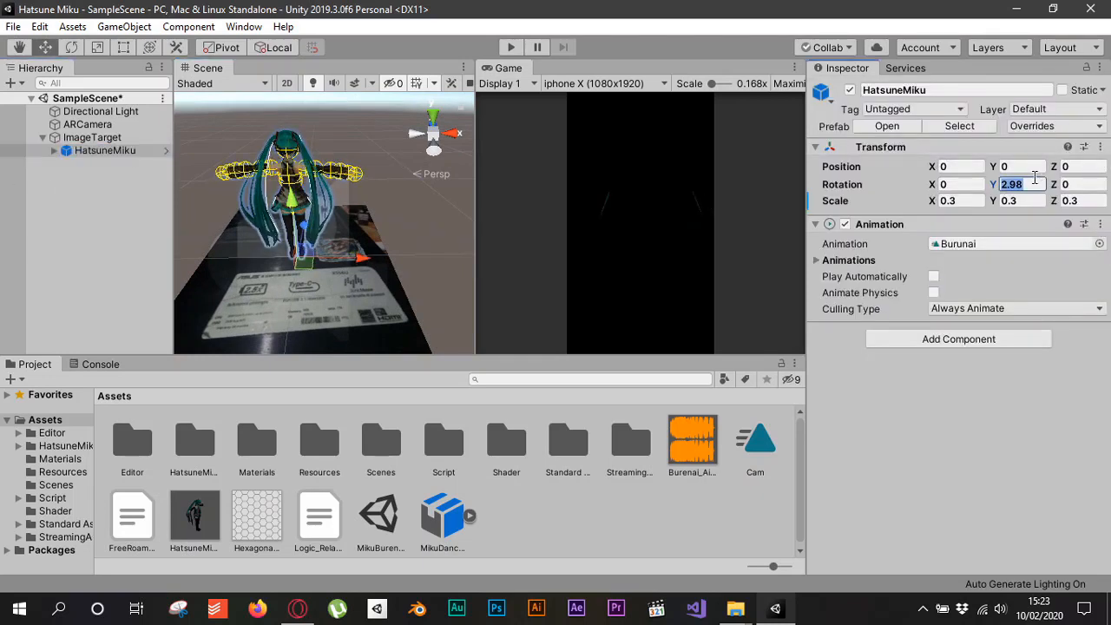
pyautogui.write('180')
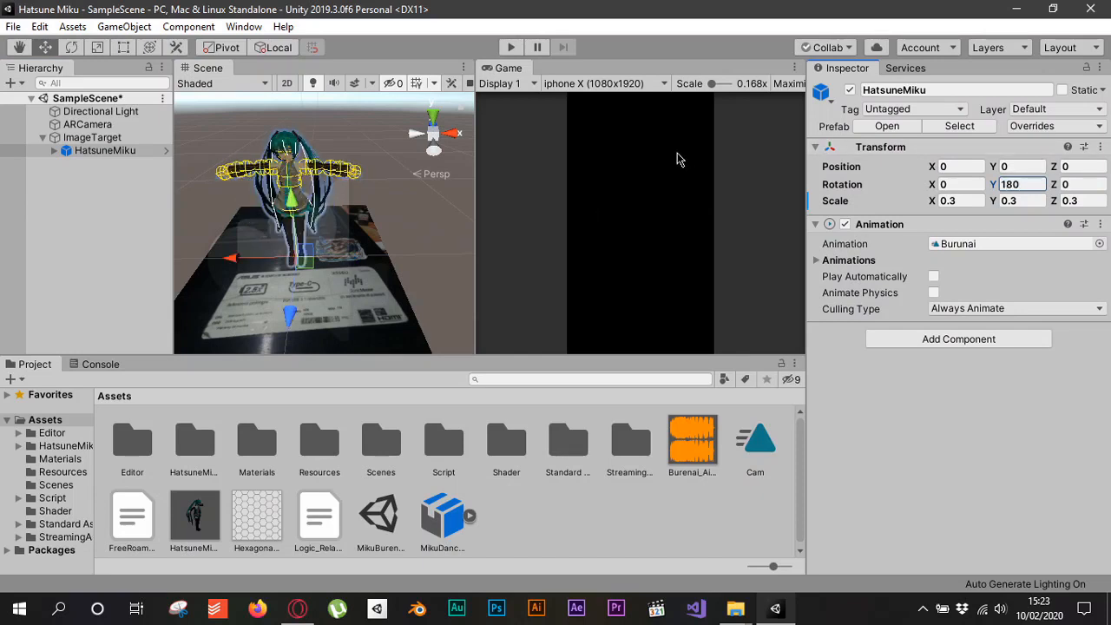
pyautogui.click(417, 232)
# Step: Move the HatsuneMiku model slightly along its Z axis on the laptop image, to a Z position of about -0.095
pyautogui.click(292, 201)
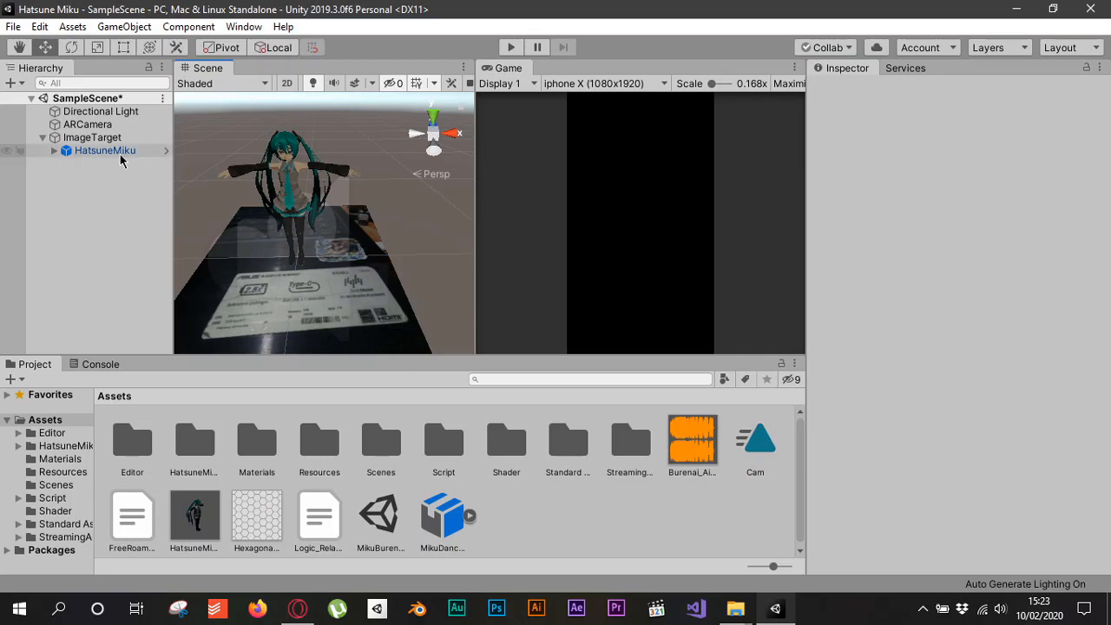
pyautogui.moveTo(292, 340); pyautogui.dragTo(293, 332)
pyautogui.scroll(-3, 305, 245)
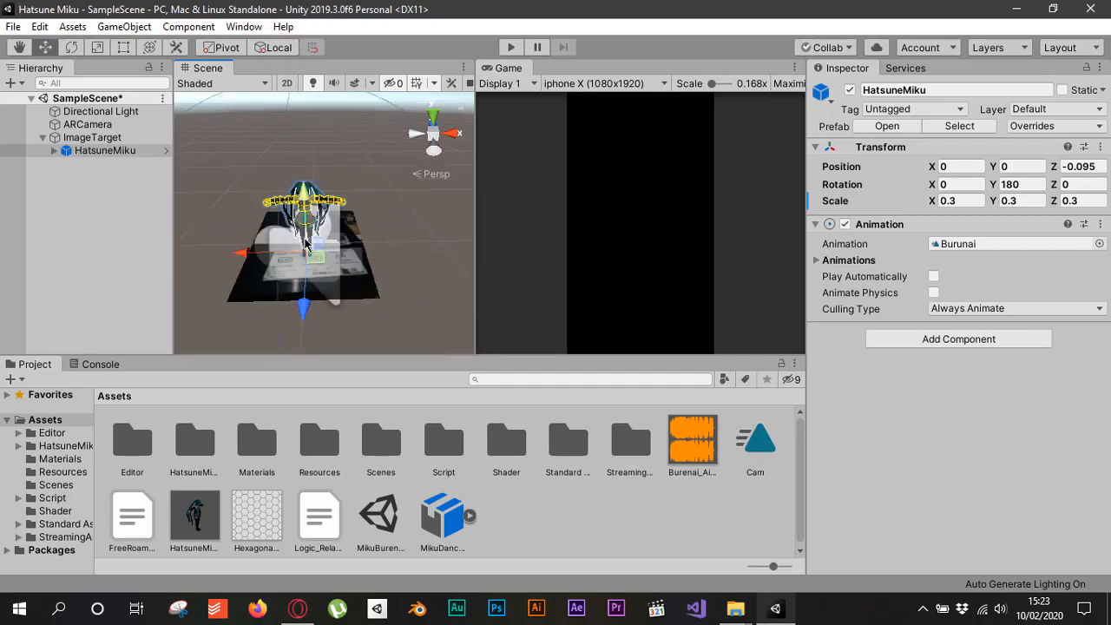
# Step: Enable automatic playback of the Burunai animation on the HatsuneMiku object
pyautogui.click(101, 233)
pyautogui.click(95, 153)
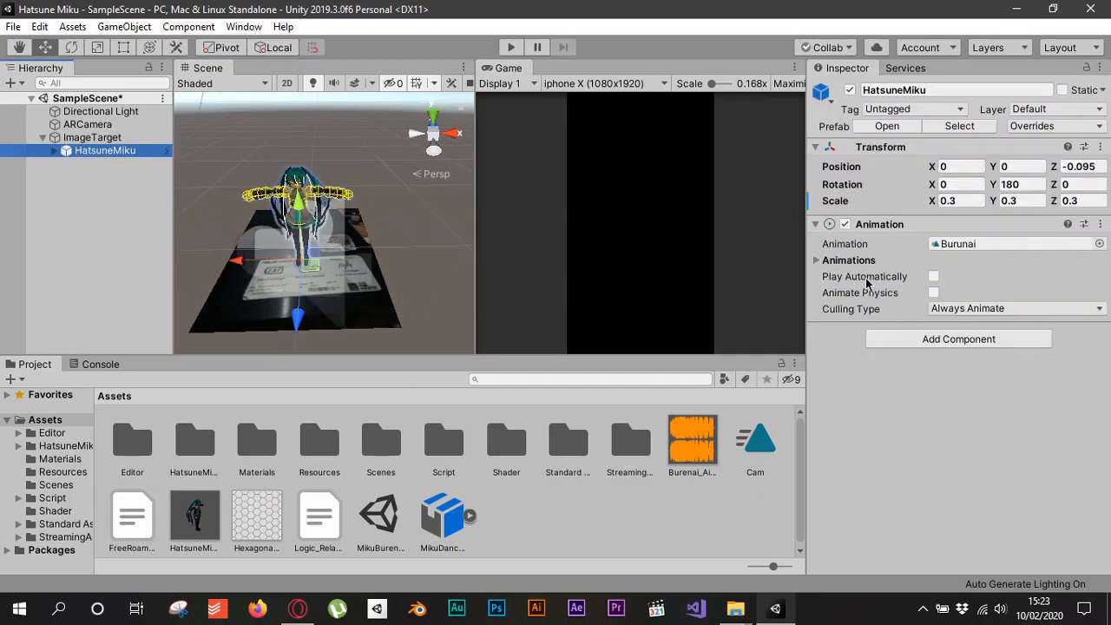
pyautogui.click(934, 276)
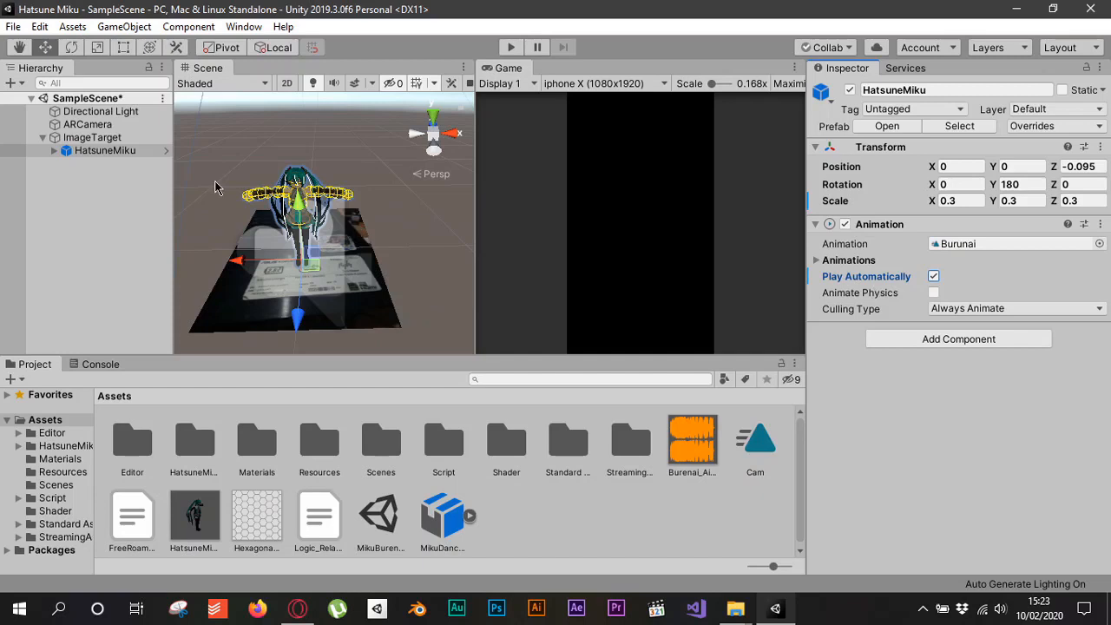
# Step: Add an Audio Listener and an Audio Source component to the HatsuneMiku object
pyautogui.click(122, 151)
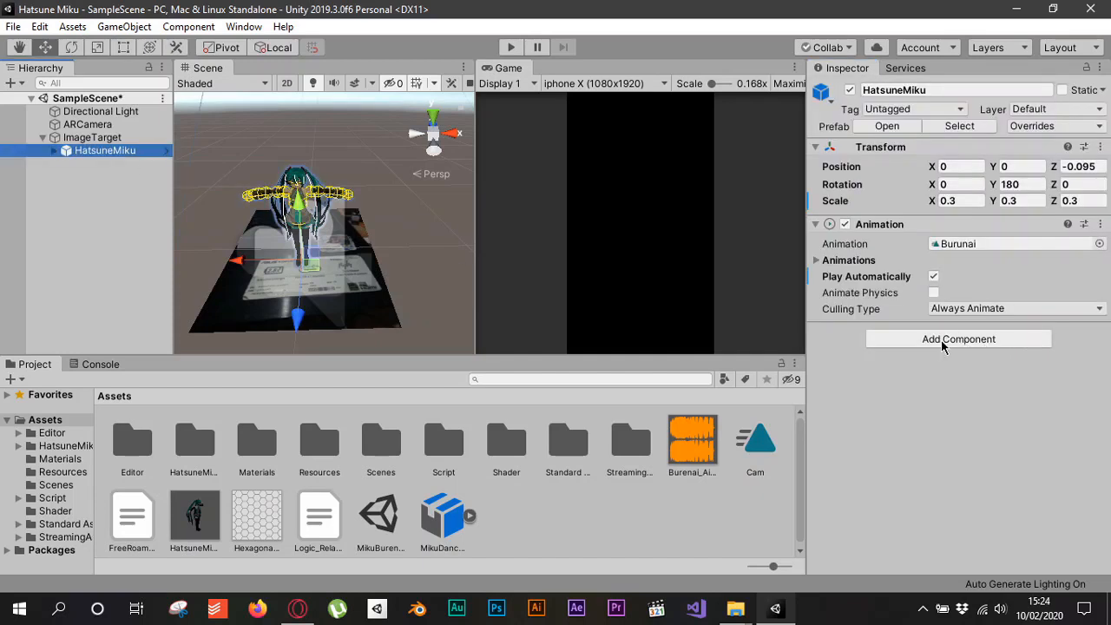
pyautogui.click(943, 341)
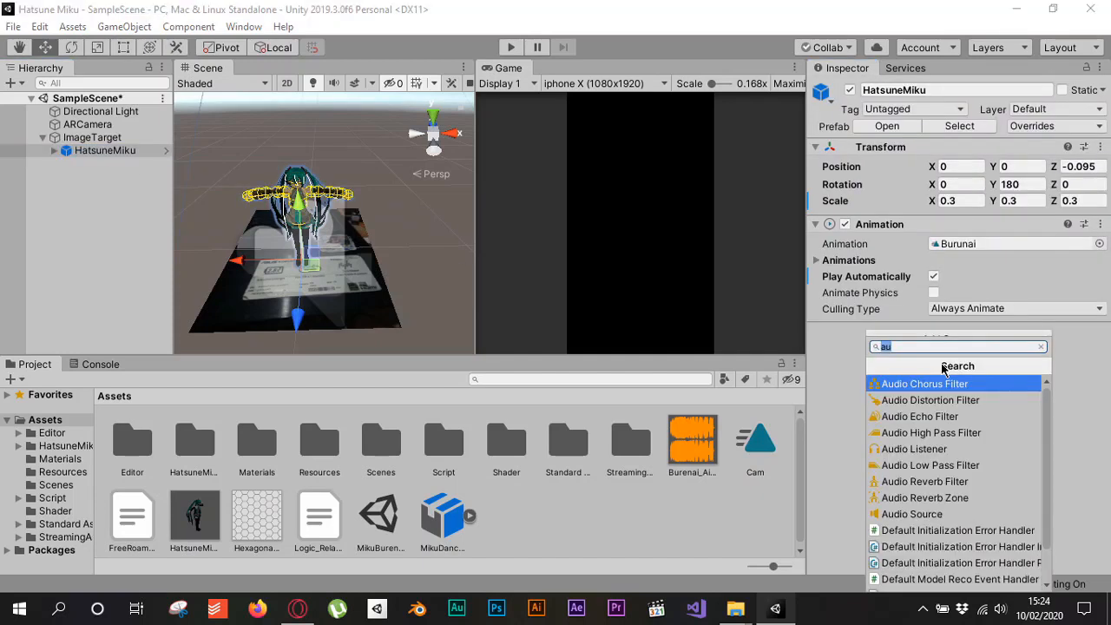
pyautogui.click(912, 449)
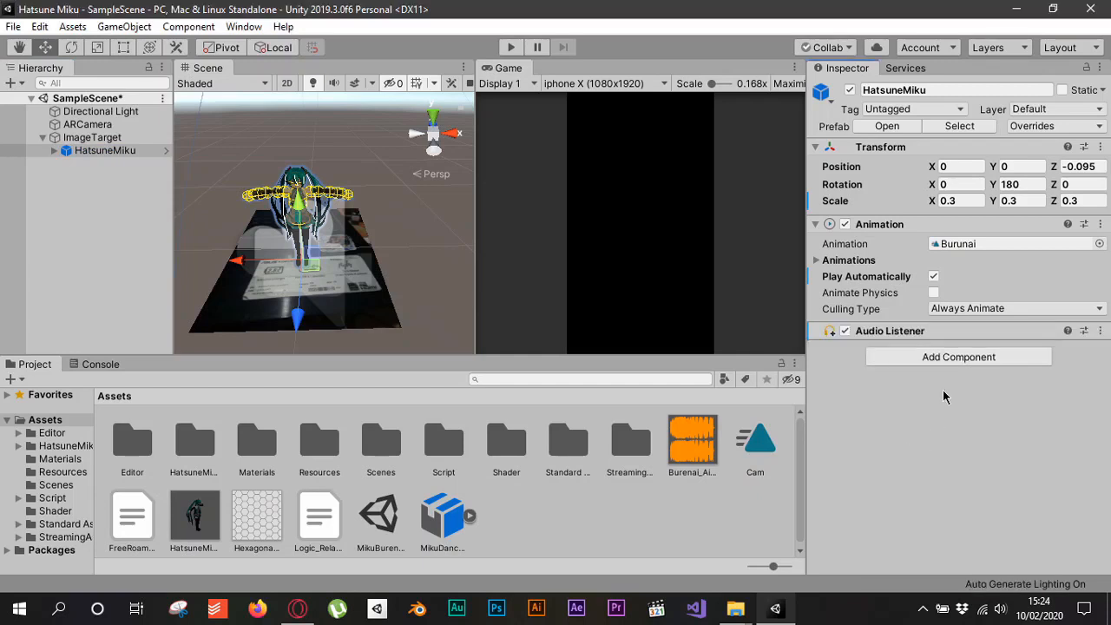
pyautogui.click(950, 357)
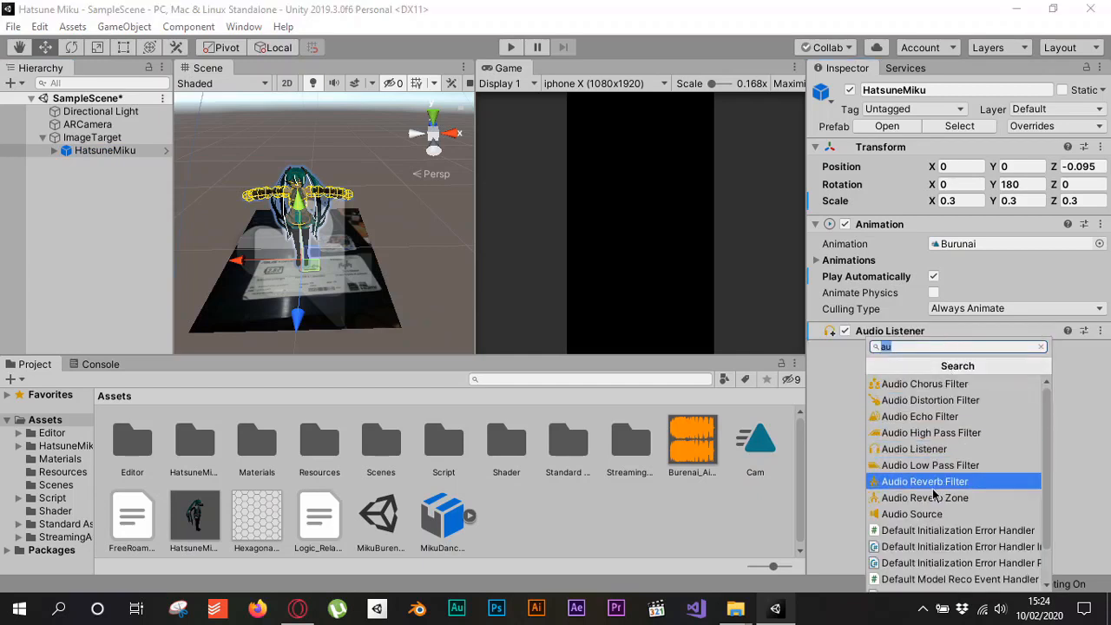
pyautogui.click(903, 516)
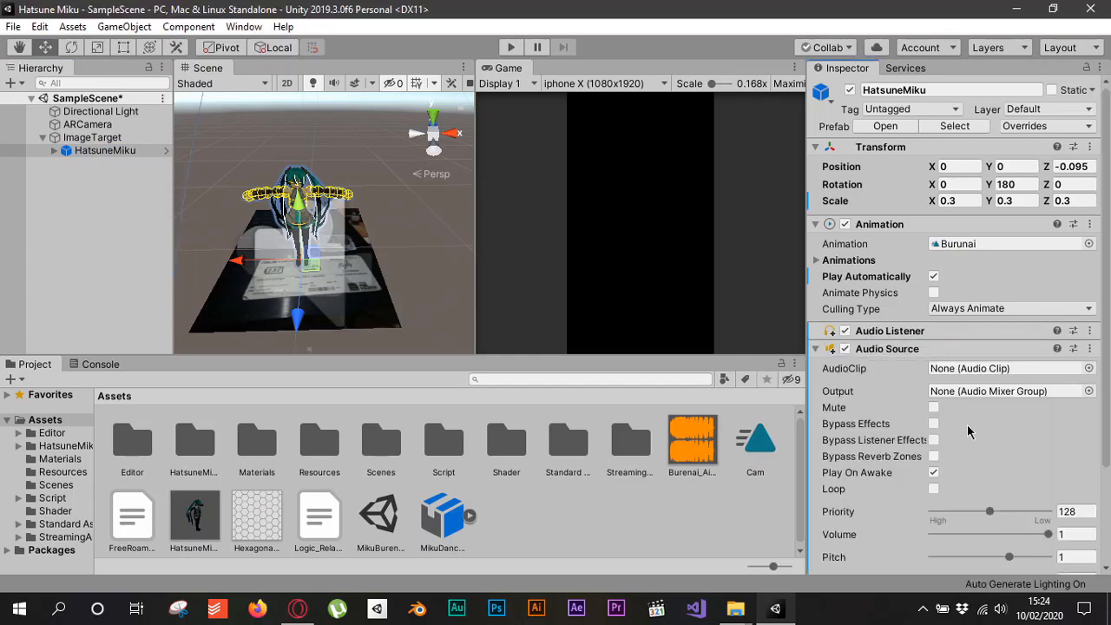
# Step: Assign the Burenai_Ai_De clip to HatsuneMiku's Audio Source
pyautogui.click(1089, 369)
pyautogui.click(900, 243)
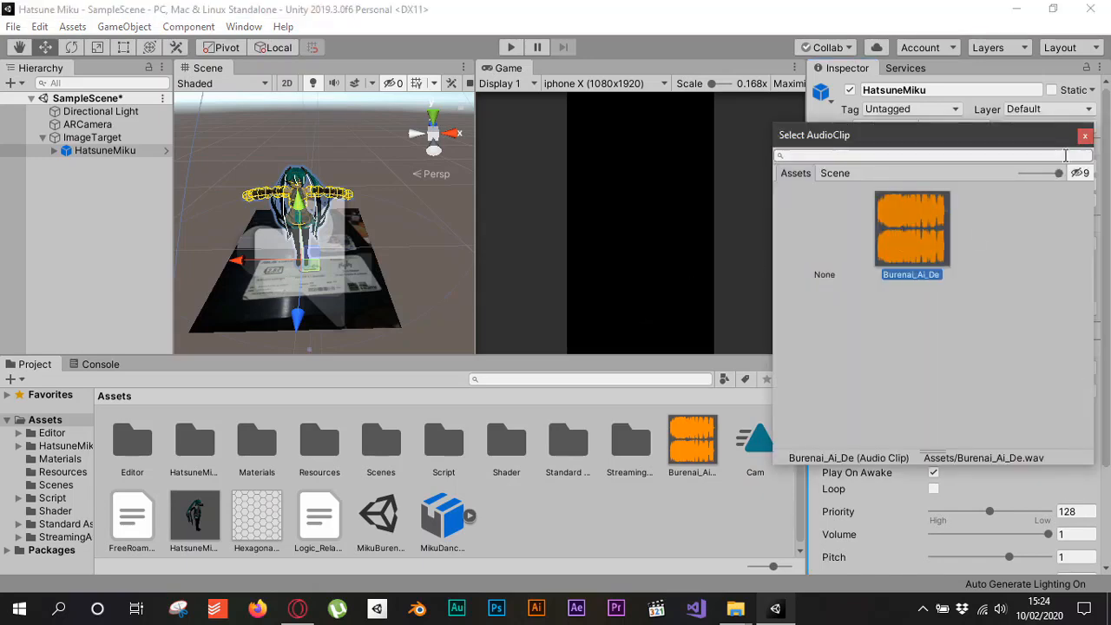
pyautogui.click(1085, 138)
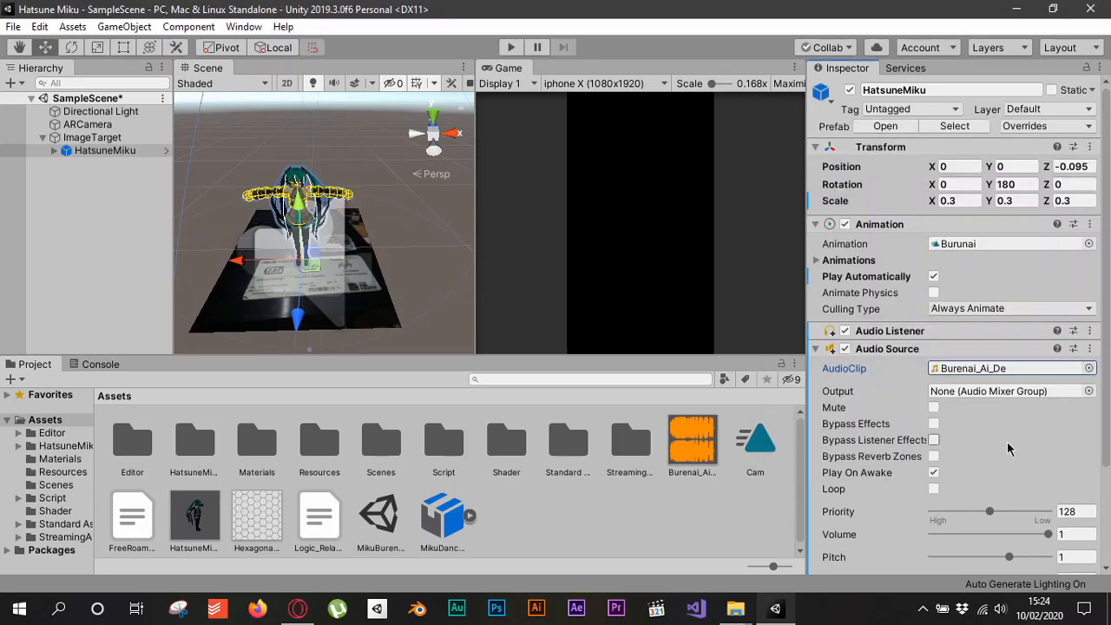
pyautogui.scroll(-3, 1008, 448)
pyautogui.scroll(3, 978, 431)
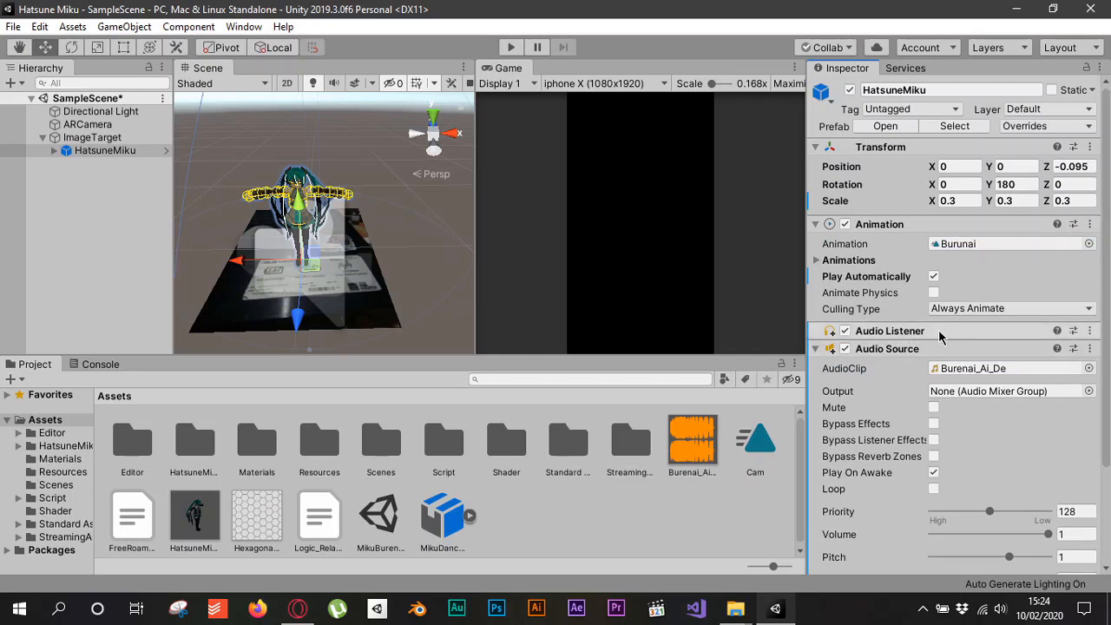
# Step: Remove the Audio Listener component from ARCamera
pyautogui.click(69, 127)
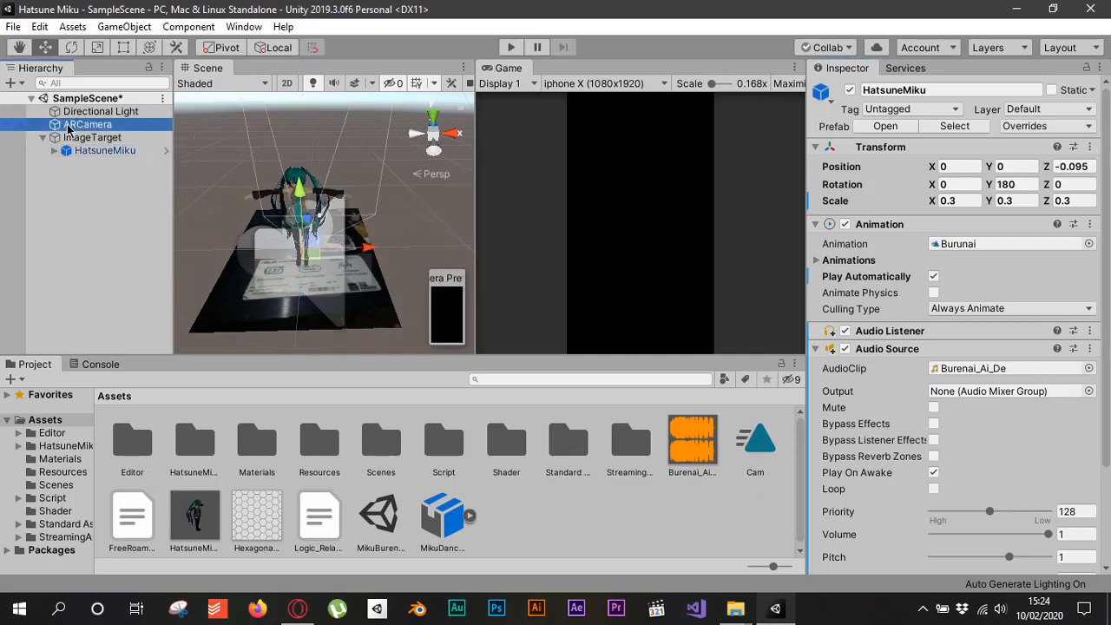
pyautogui.scroll(-5, 974, 287)
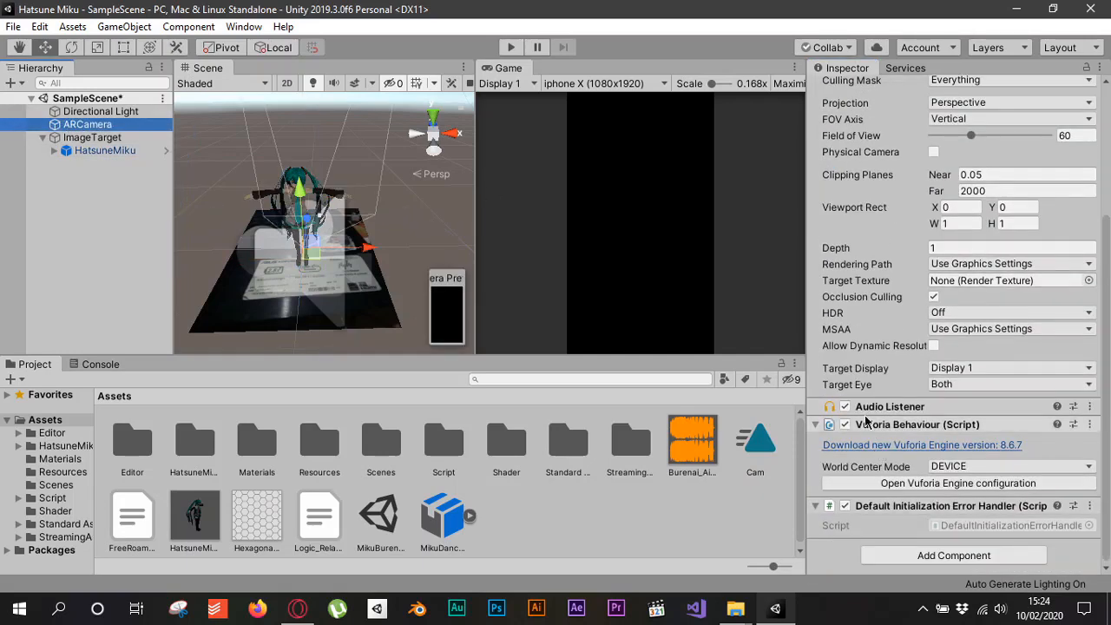
pyautogui.click(1092, 407)
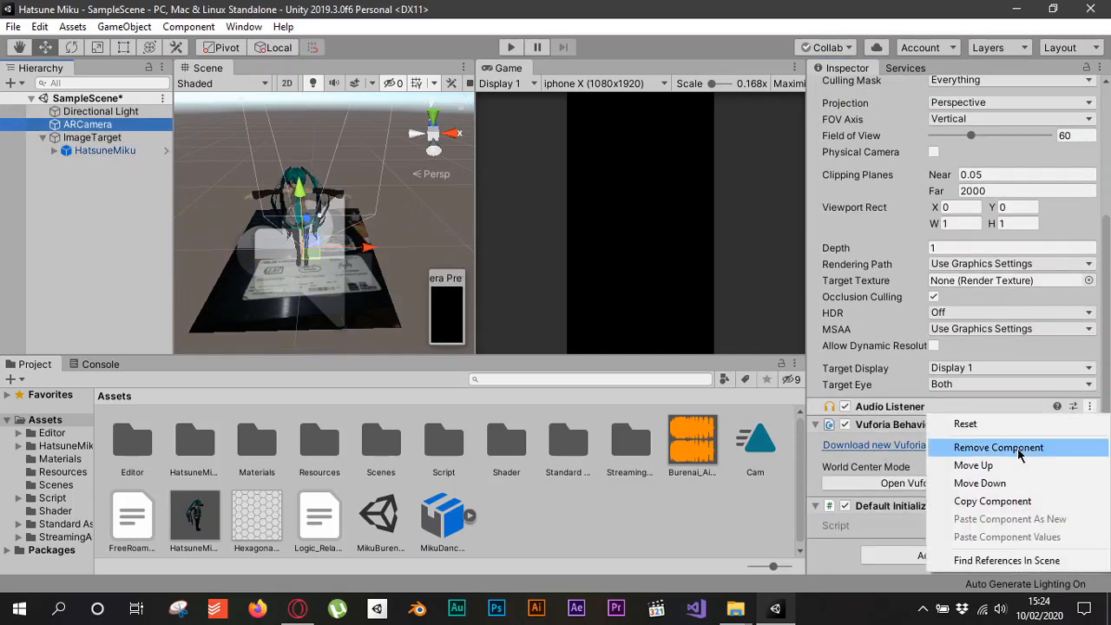
pyautogui.click(1000, 446)
# Step: Review HatsuneMiku's Animation, Audio Listener and Audio Source settings, including the playback options
pyautogui.click(127, 150)
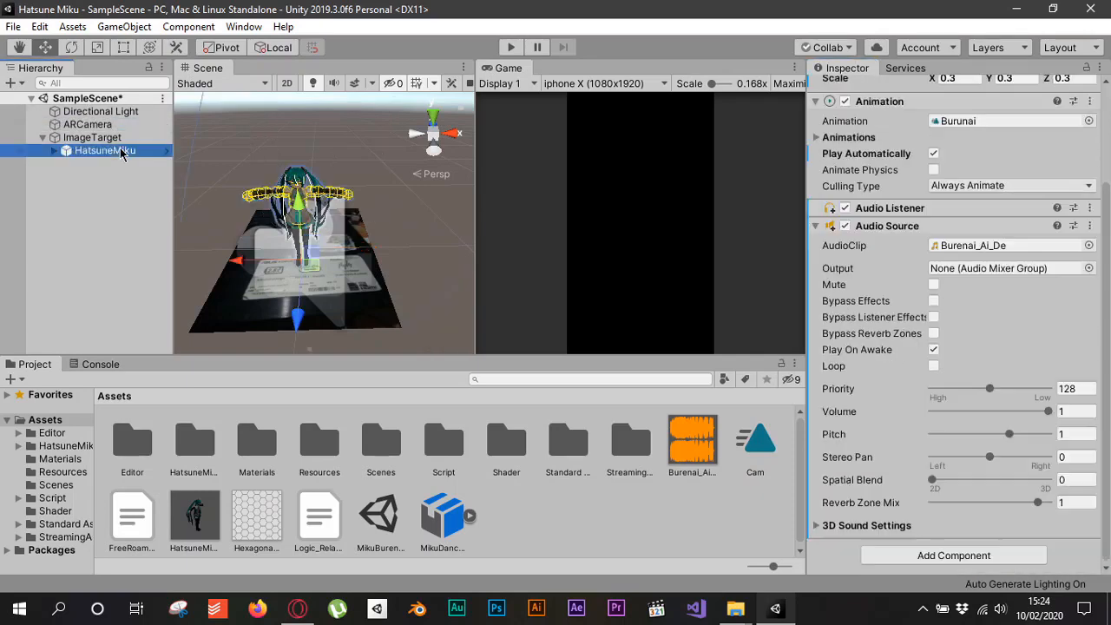
pyautogui.scroll(3, 912, 313)
pyautogui.scroll(-3, 925, 290)
pyautogui.click(818, 227)
pyautogui.click(816, 227)
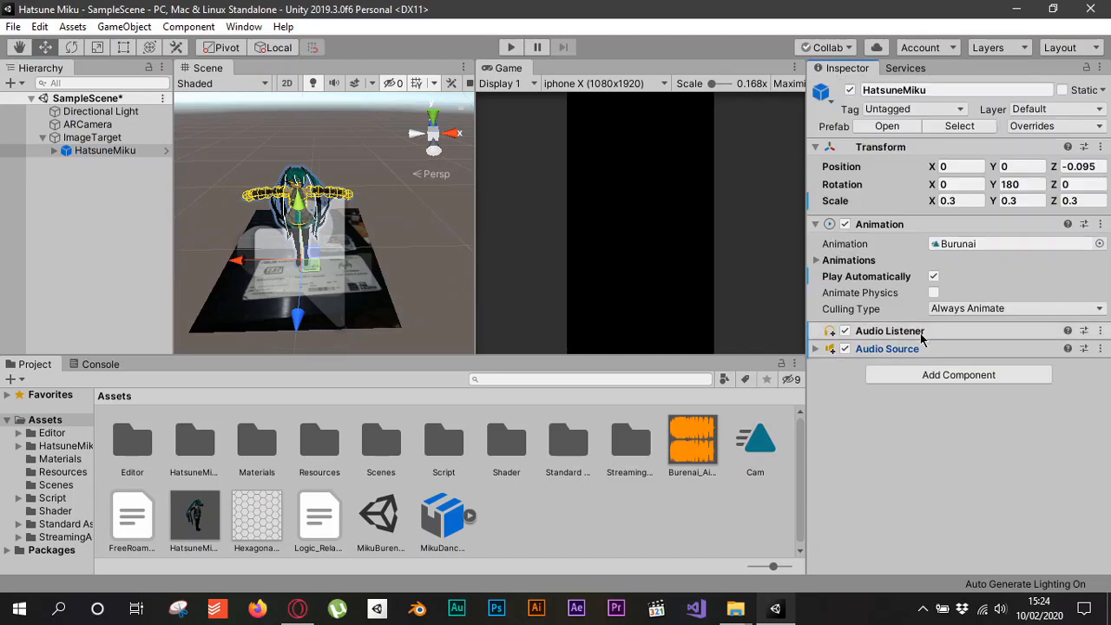
pyautogui.click(816, 349)
pyautogui.scroll(-3, 971, 338)
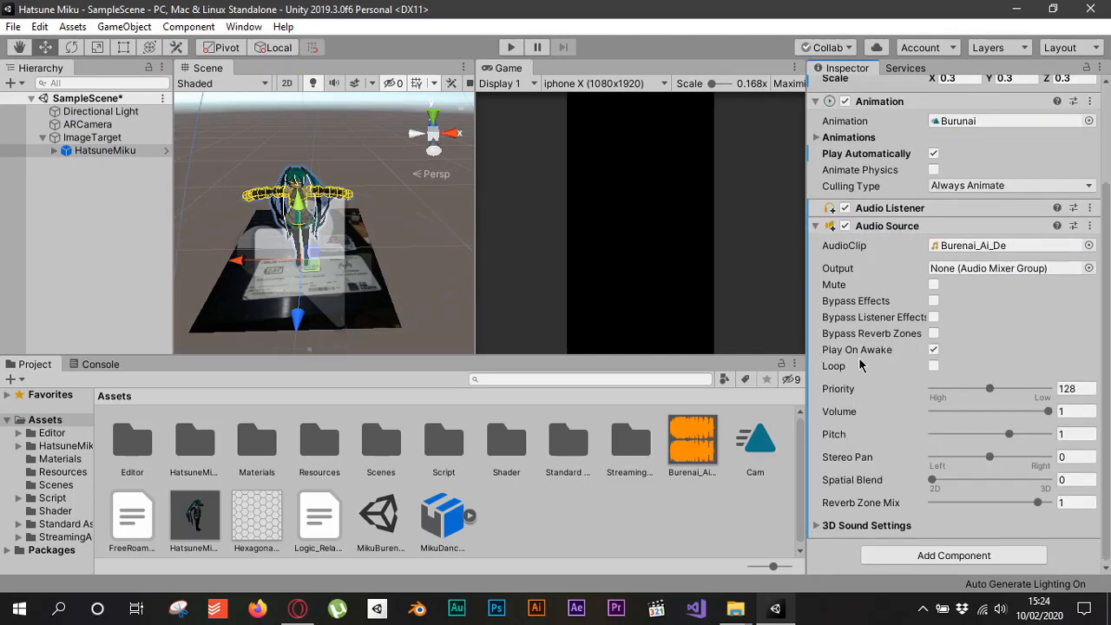
pyautogui.scroll(3, 985, 385)
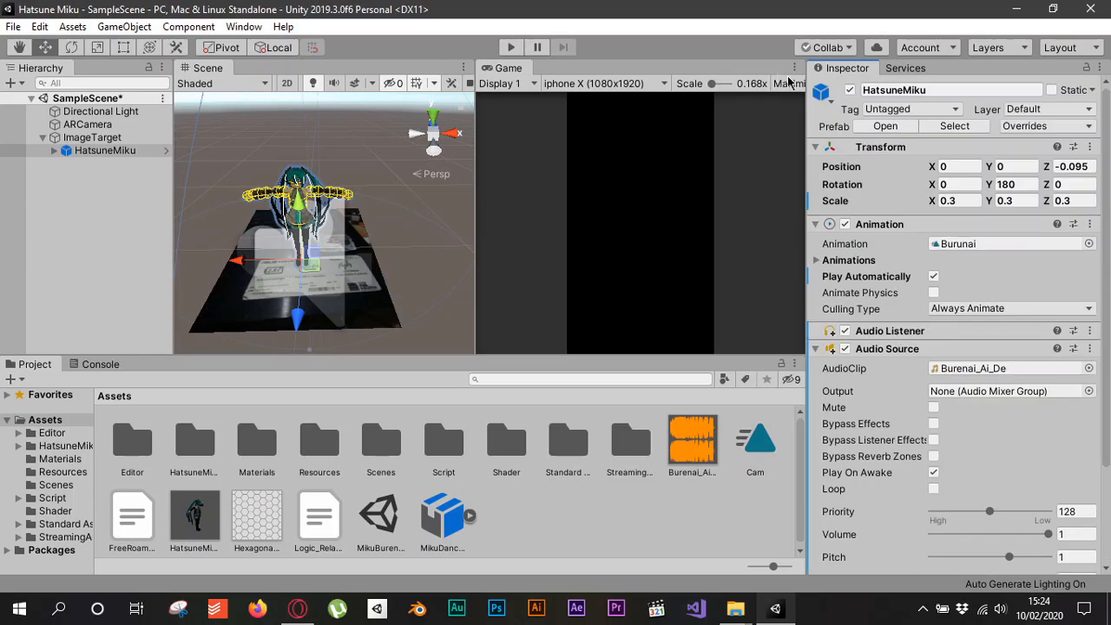
pyautogui.click(387, 360)
pyautogui.click(100, 363)
pyautogui.click(35, 364)
# Step: Switch the project's build platform to Android in the Build Settings
pyautogui.click(13, 26)
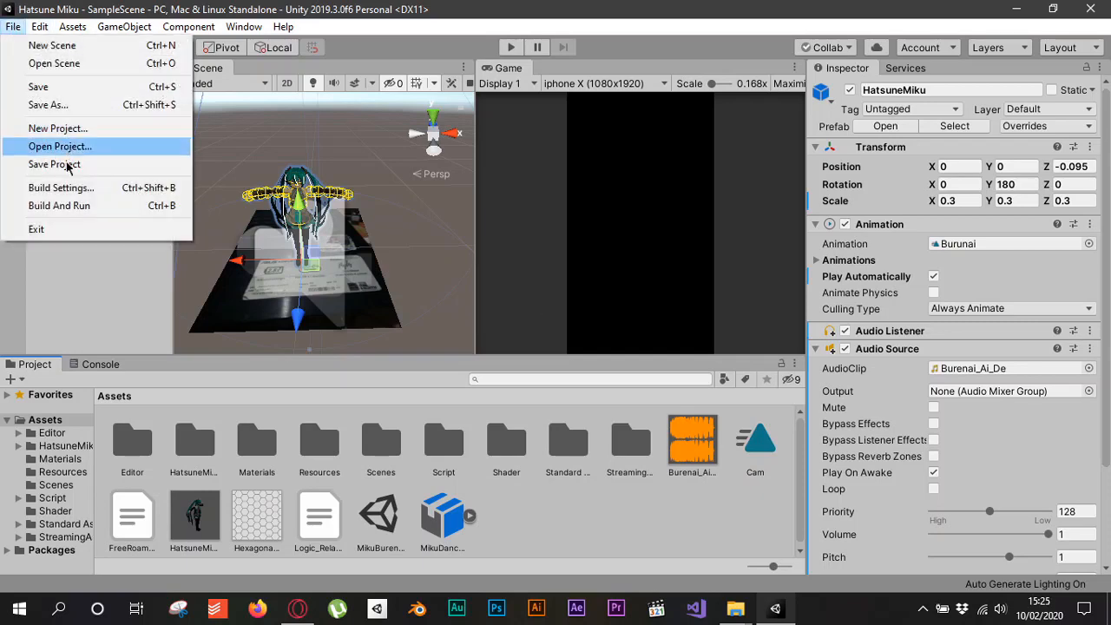
pyautogui.click(60, 187)
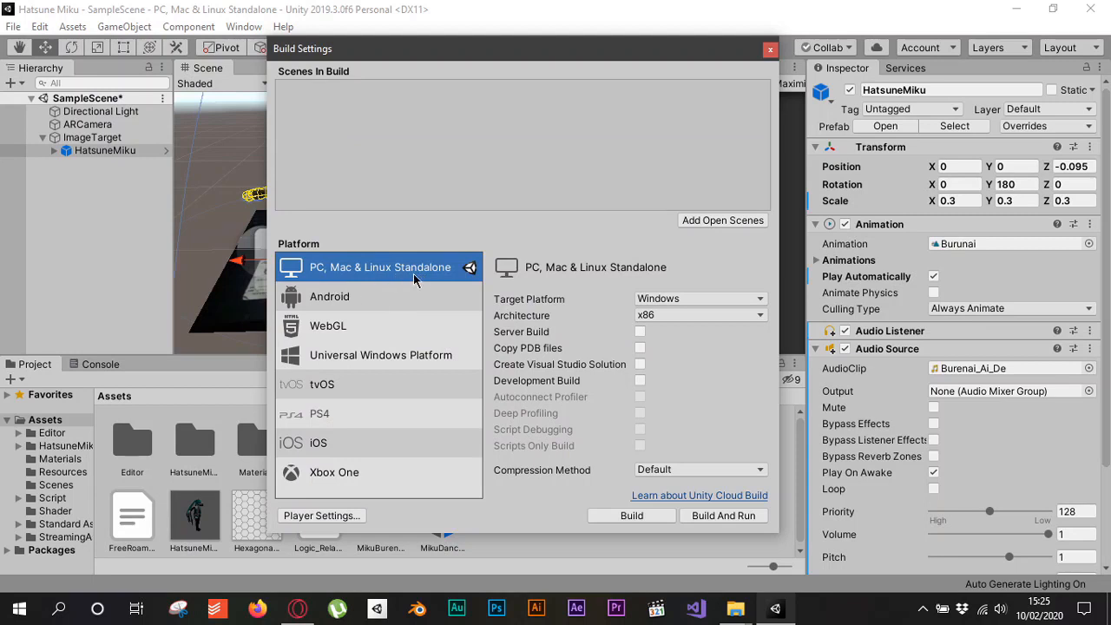
pyautogui.click(389, 300)
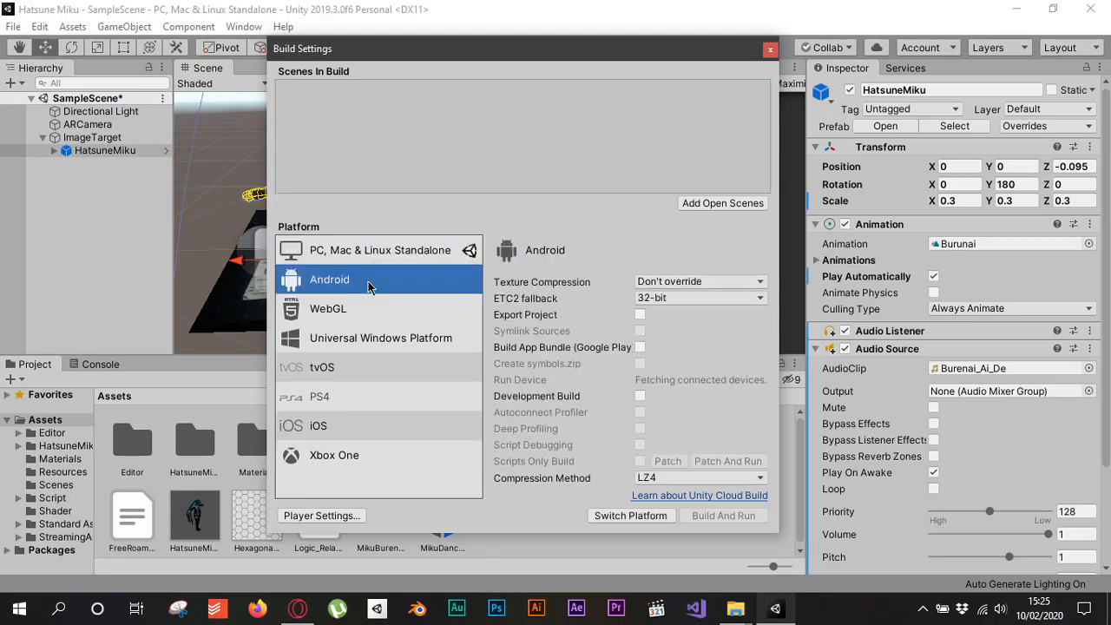
pyautogui.click(347, 372)
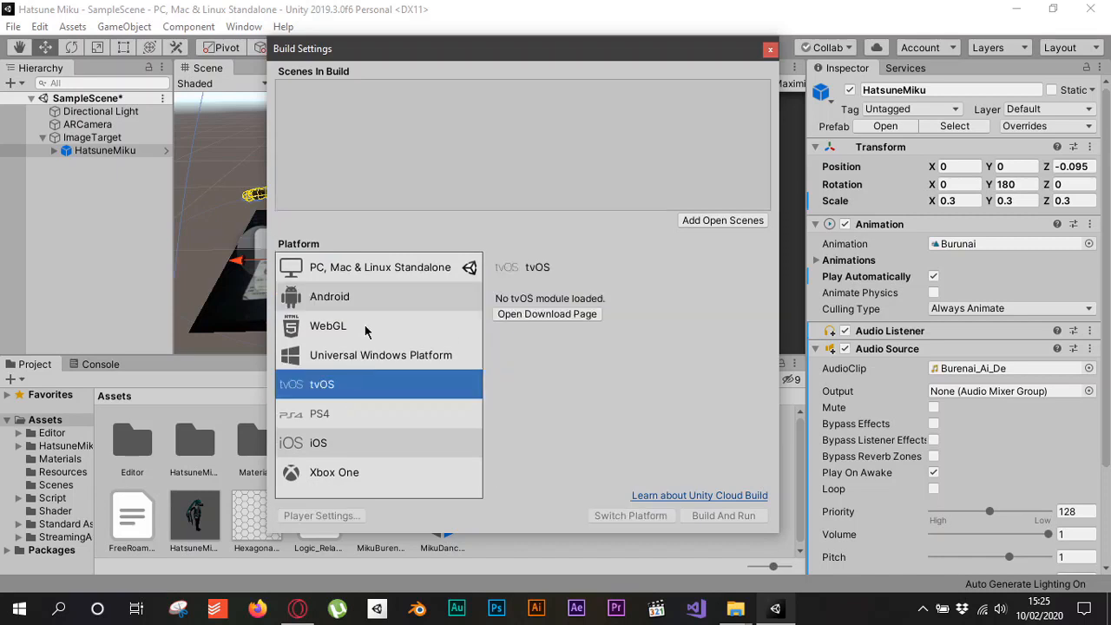
pyautogui.click(341, 449)
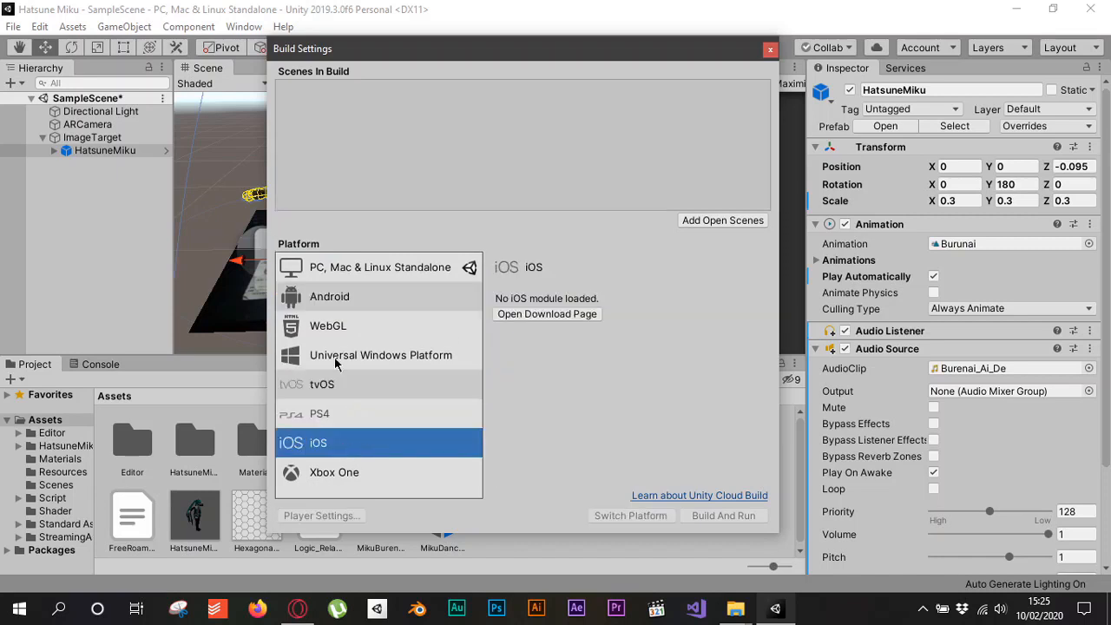
pyautogui.click(363, 300)
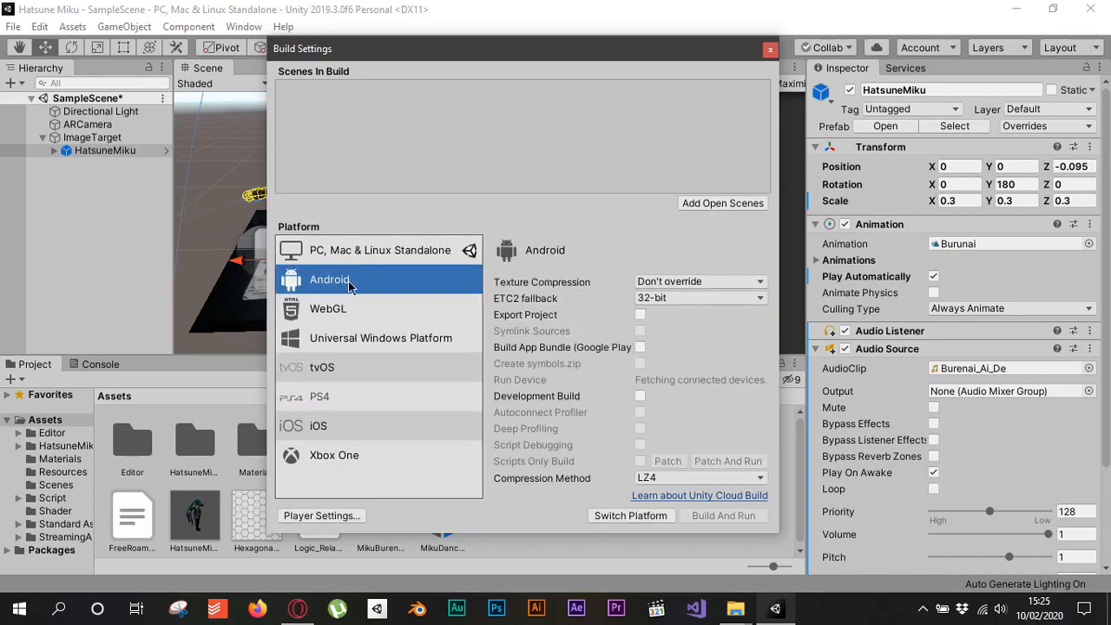
pyautogui.click(607, 518)
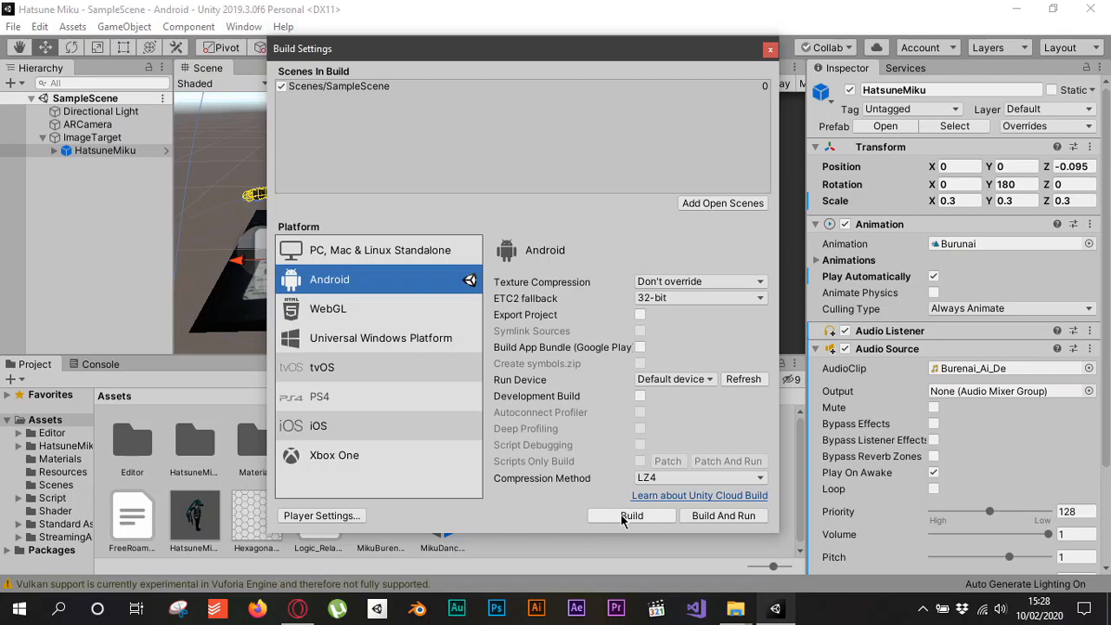
# Step: Remove Vulkan from the Android Graphics APIs in the Player section of the project settings
pyautogui.click(328, 519)
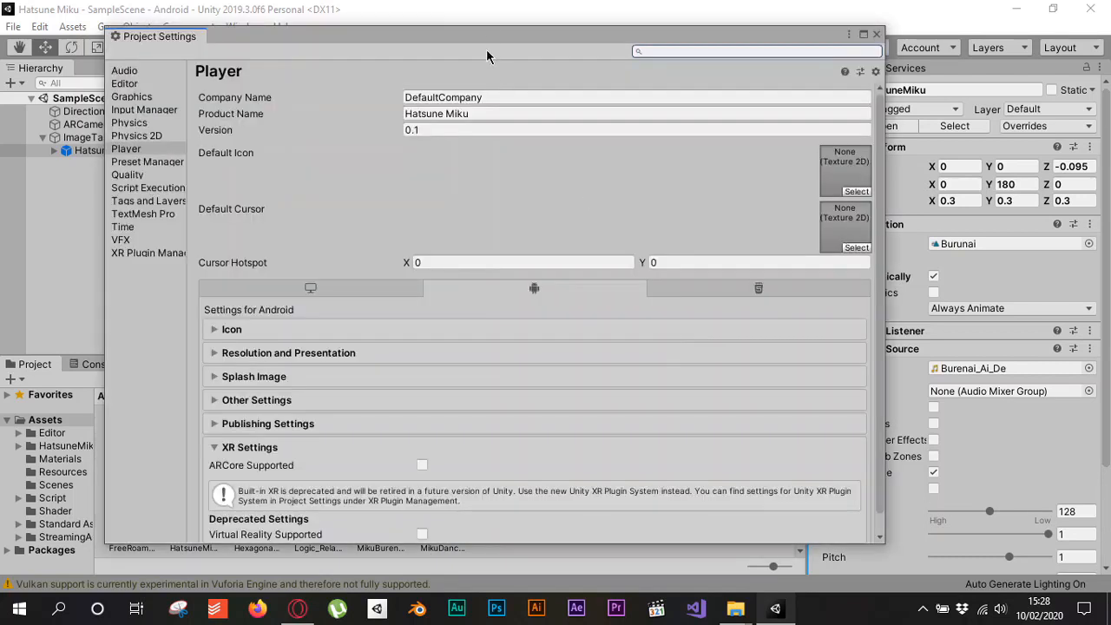
pyautogui.moveTo(490, 31); pyautogui.dragTo(562, 30)
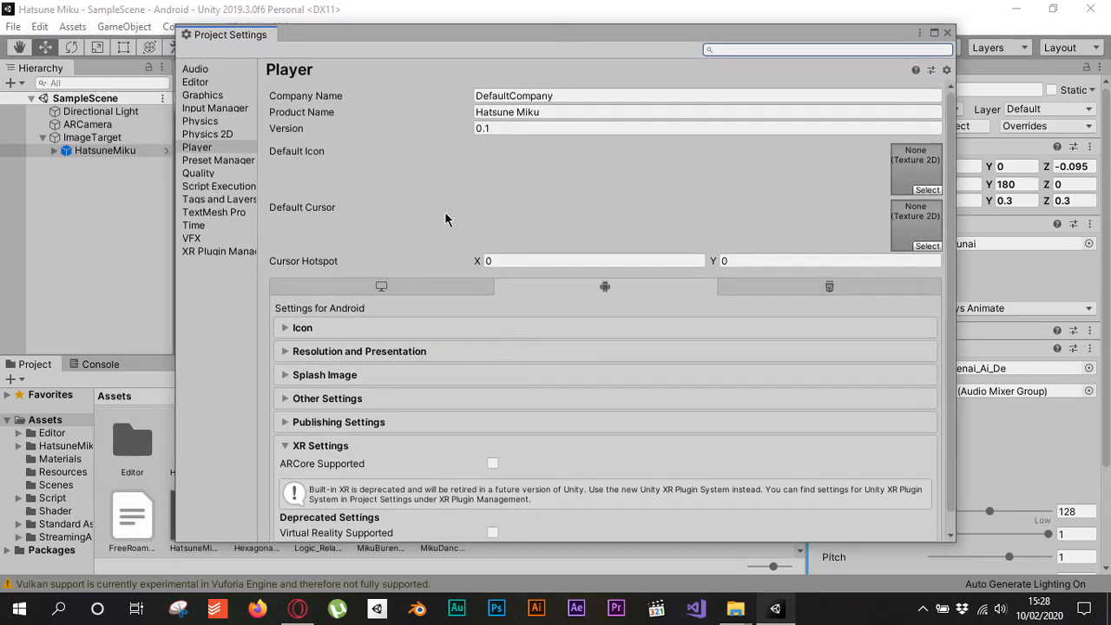
pyautogui.click(209, 146)
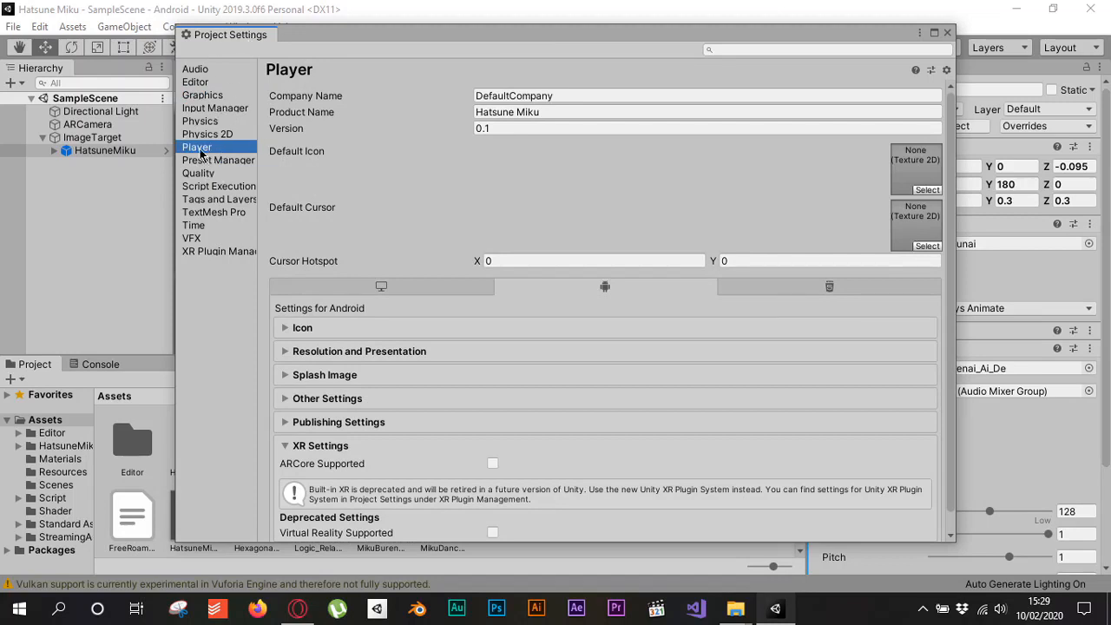
pyautogui.scroll(-1, 453, 285)
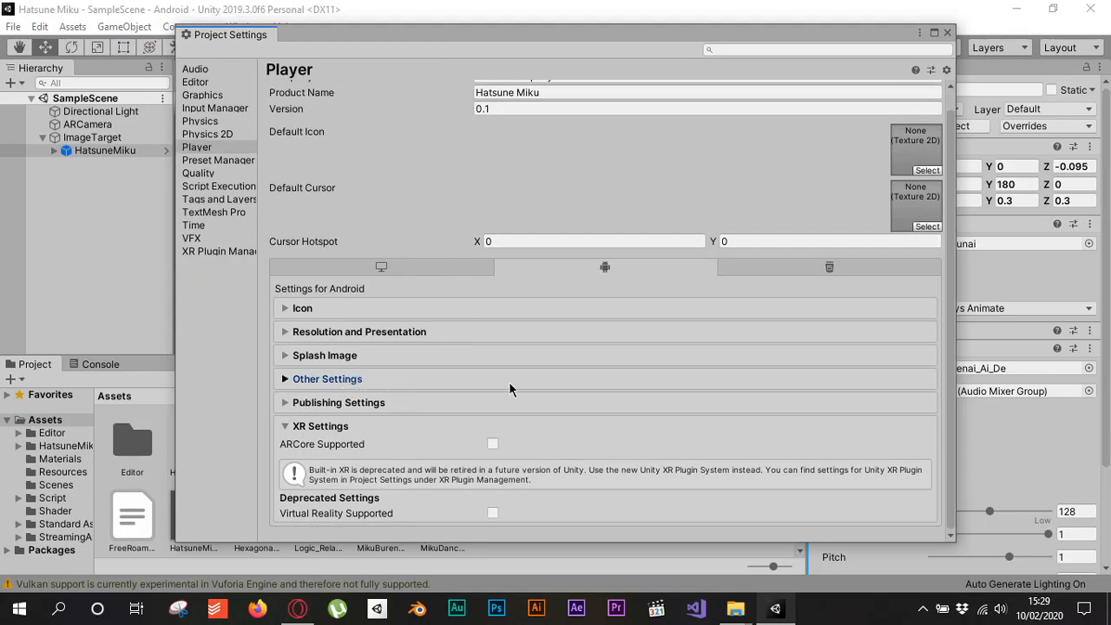
pyautogui.click(467, 379)
pyautogui.scroll(-2, 533, 327)
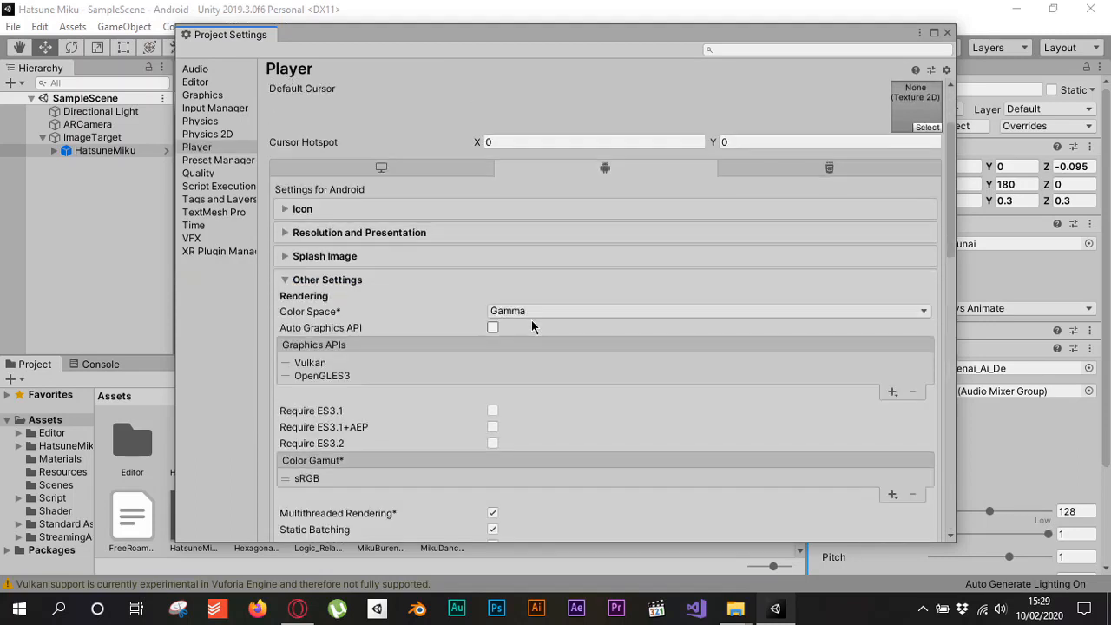
pyautogui.click(317, 364)
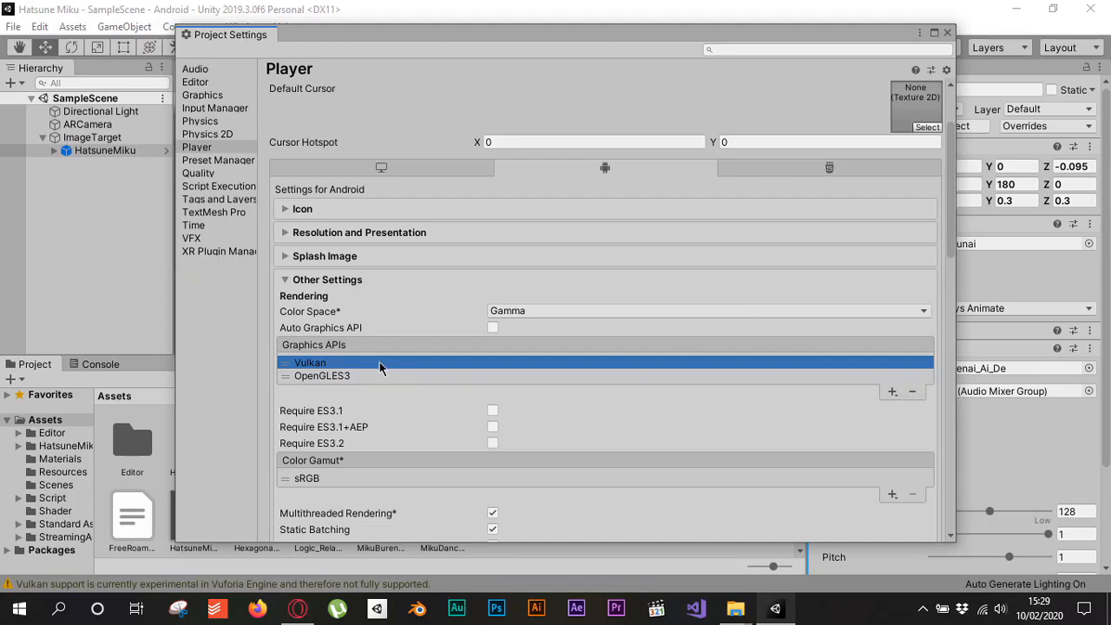
pyautogui.click(912, 392)
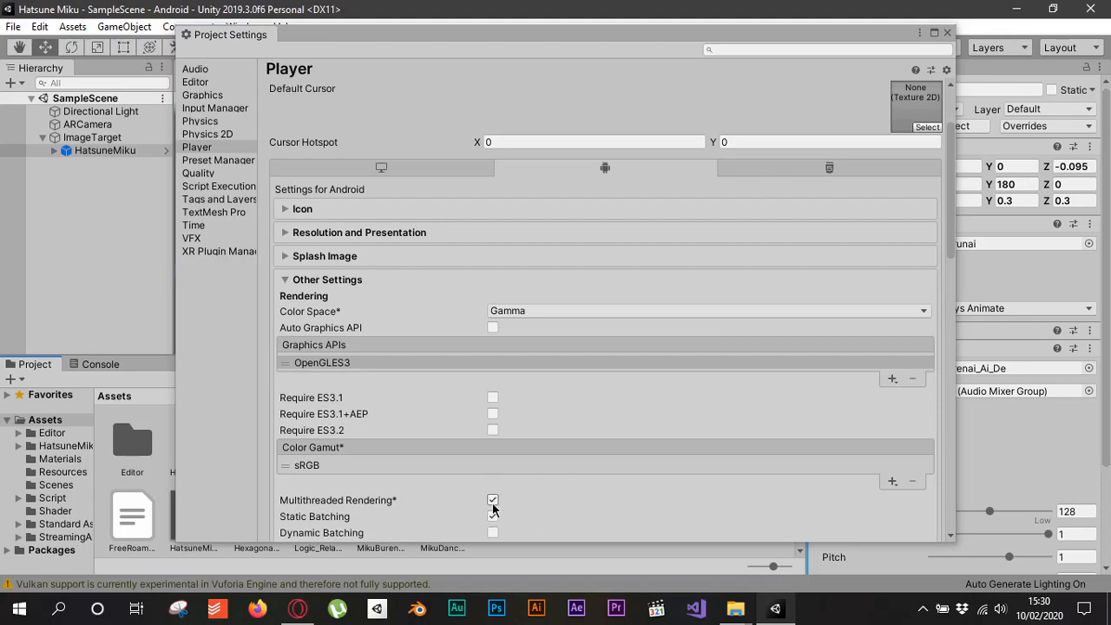
# Step: Disable Multithreaded Rendering in the Android player's Other Settings
pyautogui.click(492, 502)
pyautogui.scroll(-5, 635, 452)
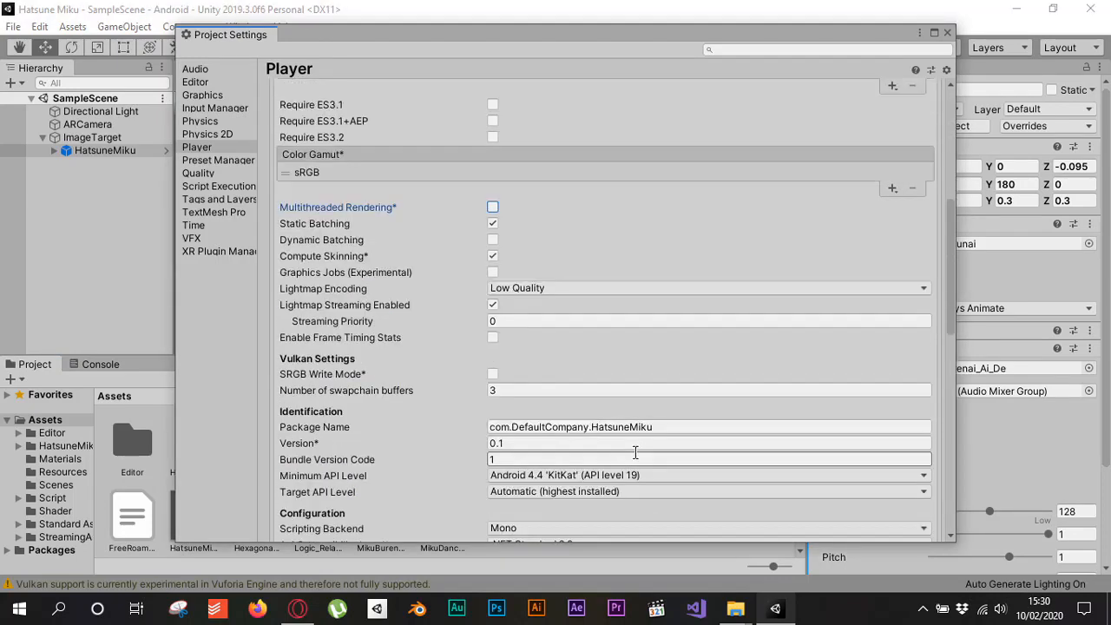
pyautogui.scroll(-4, 635, 453)
pyautogui.scroll(-7, 637, 456)
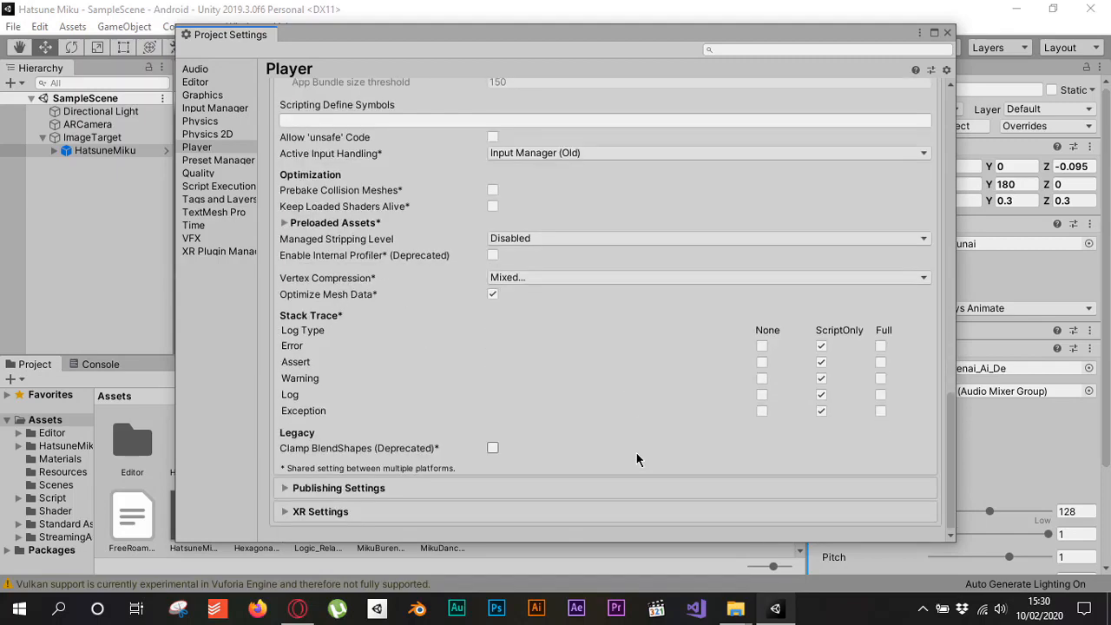
# Step: Set the Android package name to com.Miku.HatsuneMiku in the Identification settings
pyautogui.scroll(8, 637, 456)
pyautogui.click(561, 228)
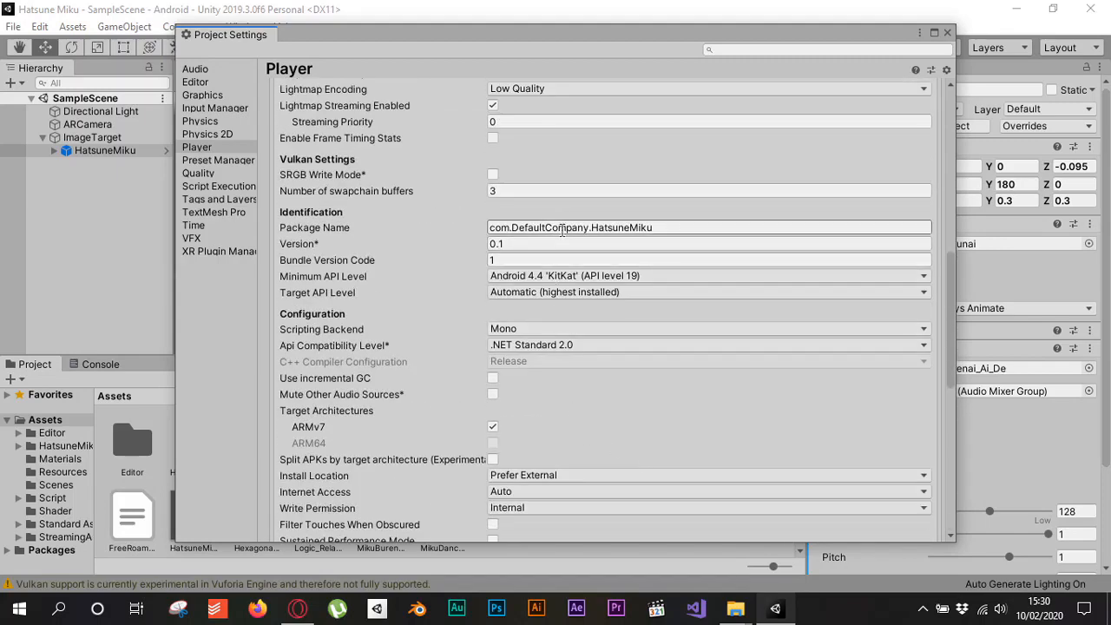
pyautogui.click(549, 228)
pyautogui.click(528, 228)
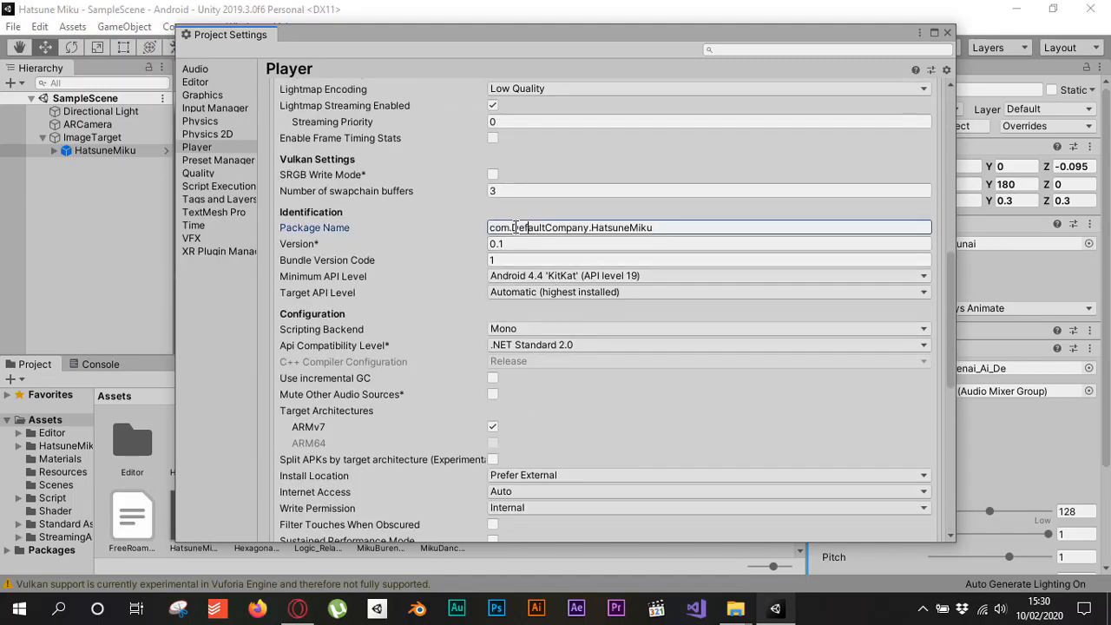
pyautogui.moveTo(512, 228); pyautogui.dragTo(589, 231)
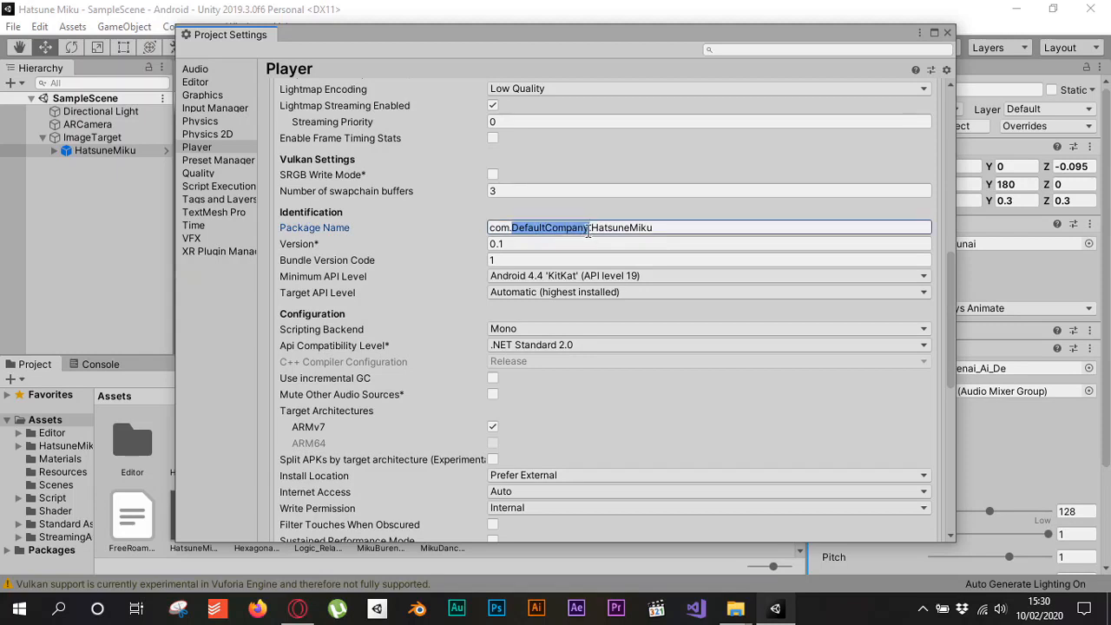
pyautogui.write('Miku')
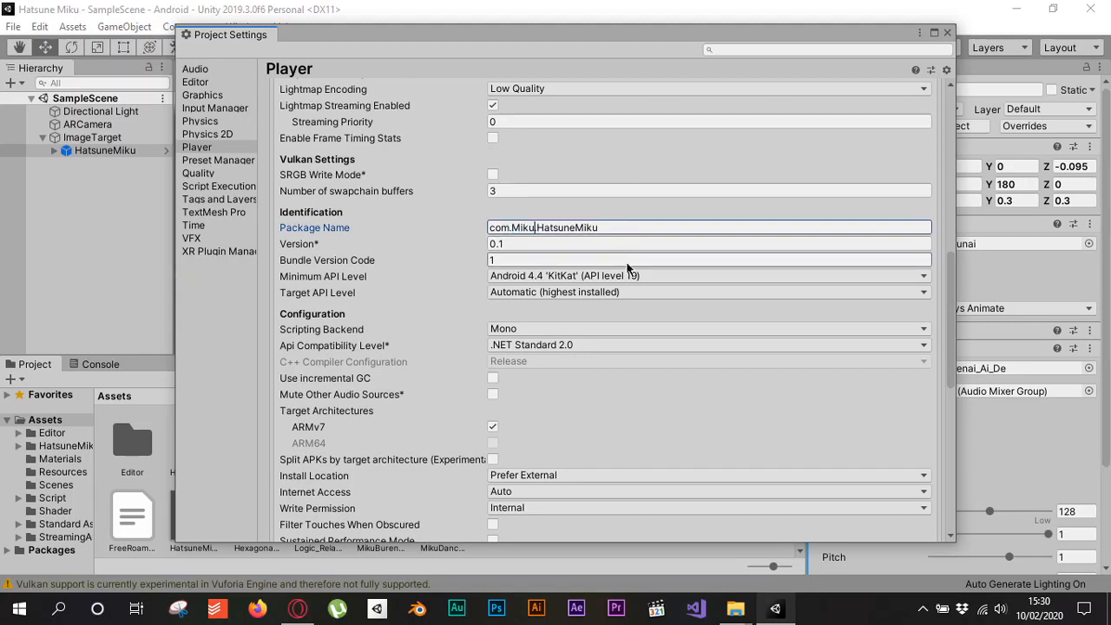
# Step: Replace the default company name in the Player settings with Mikiu
pyautogui.scroll(10, 627, 265)
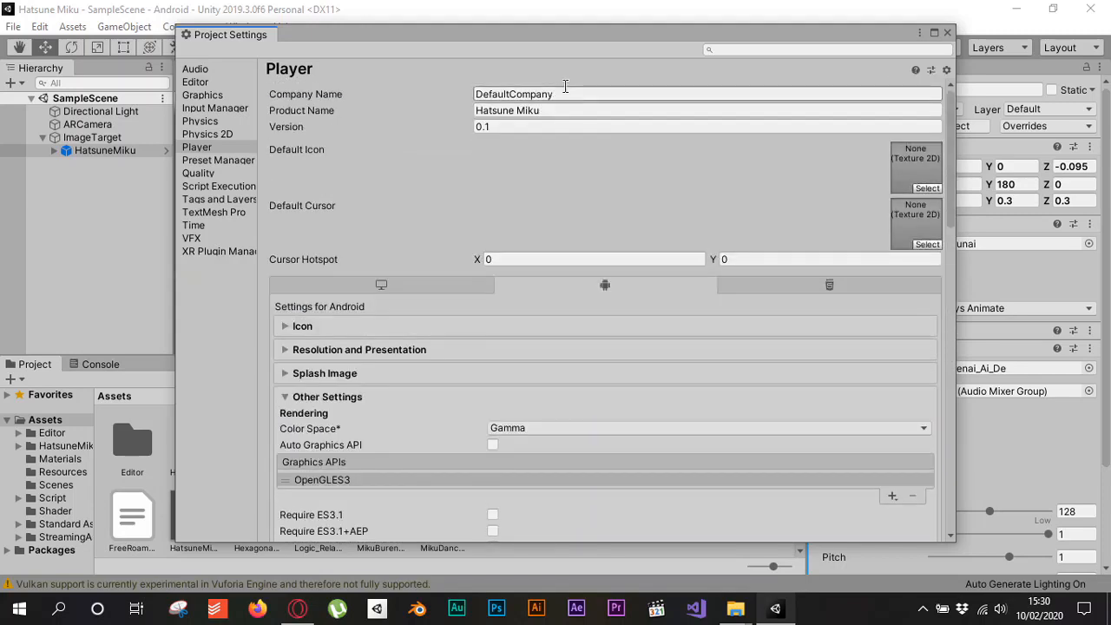
pyautogui.click(563, 92)
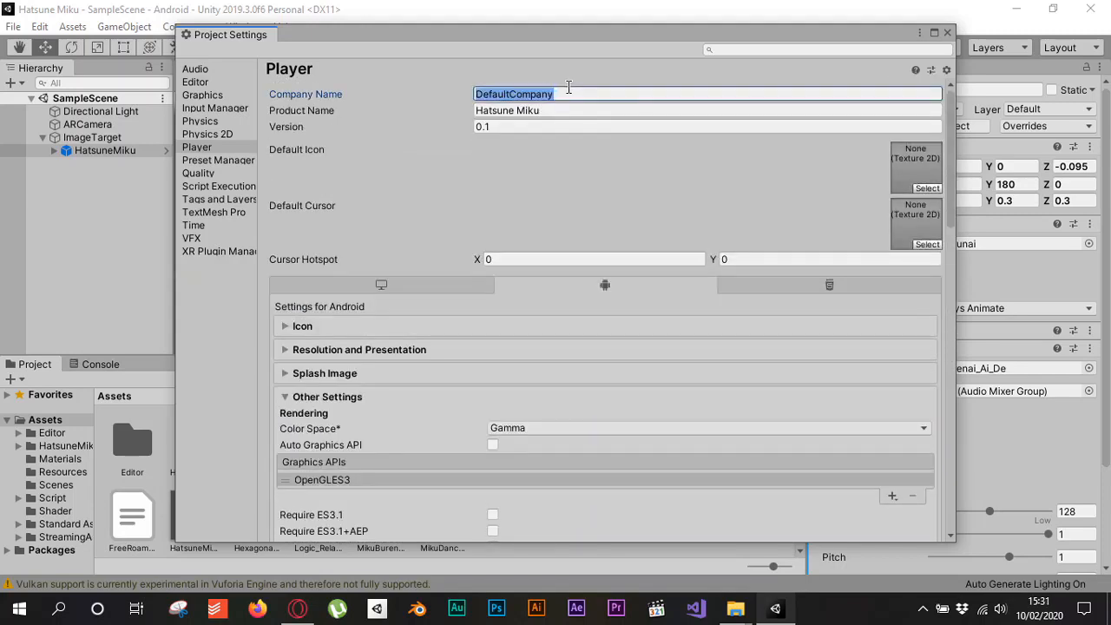
pyautogui.write('Miki')
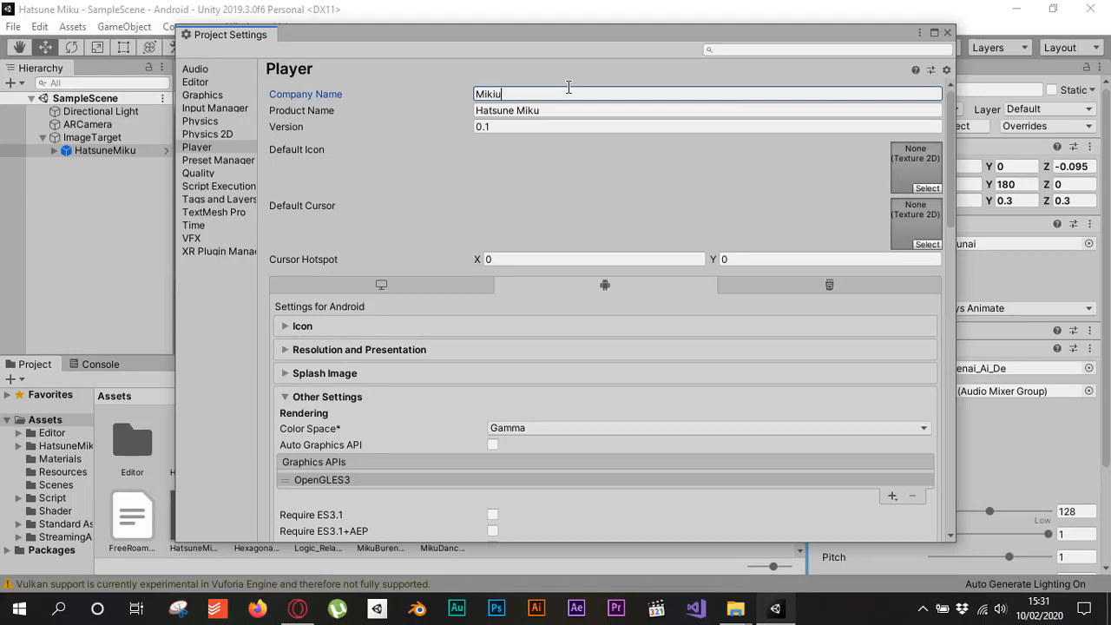
pyautogui.write('u')
# Step: Review the remaining Android player options and the Publishing Settings, including the keystore and build options
pyautogui.scroll(-10, 573, 165)
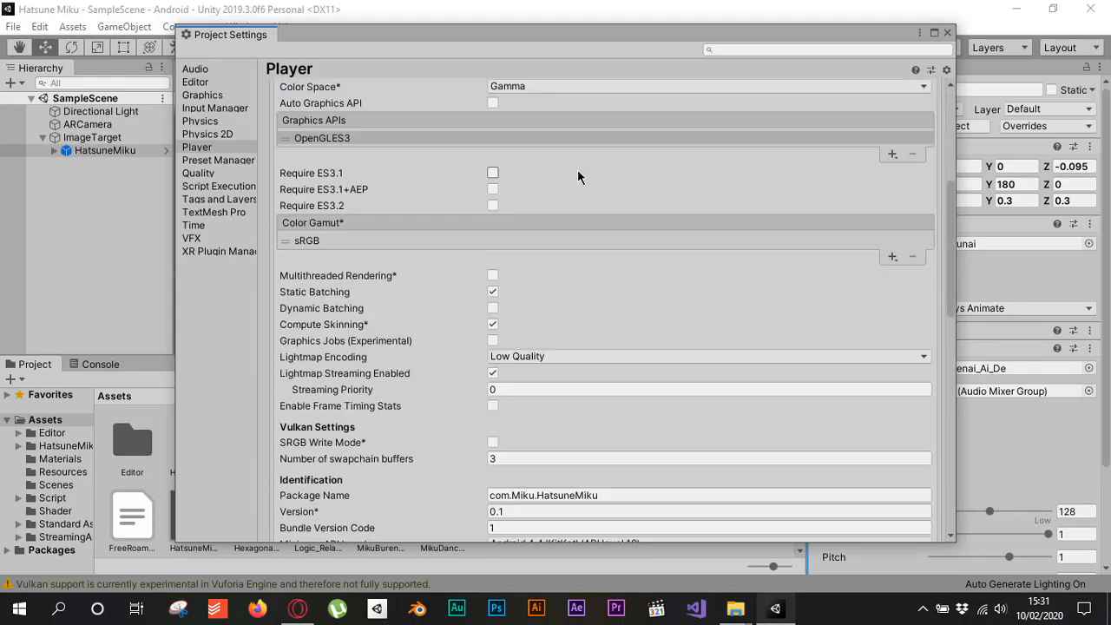
pyautogui.scroll(-10, 585, 189)
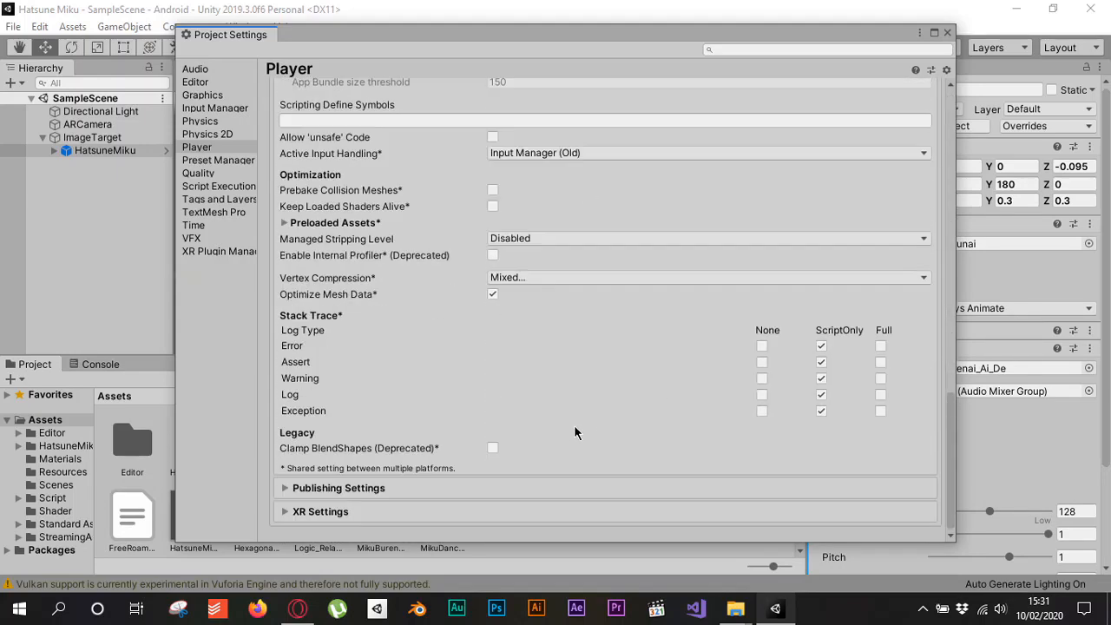
pyautogui.click(346, 489)
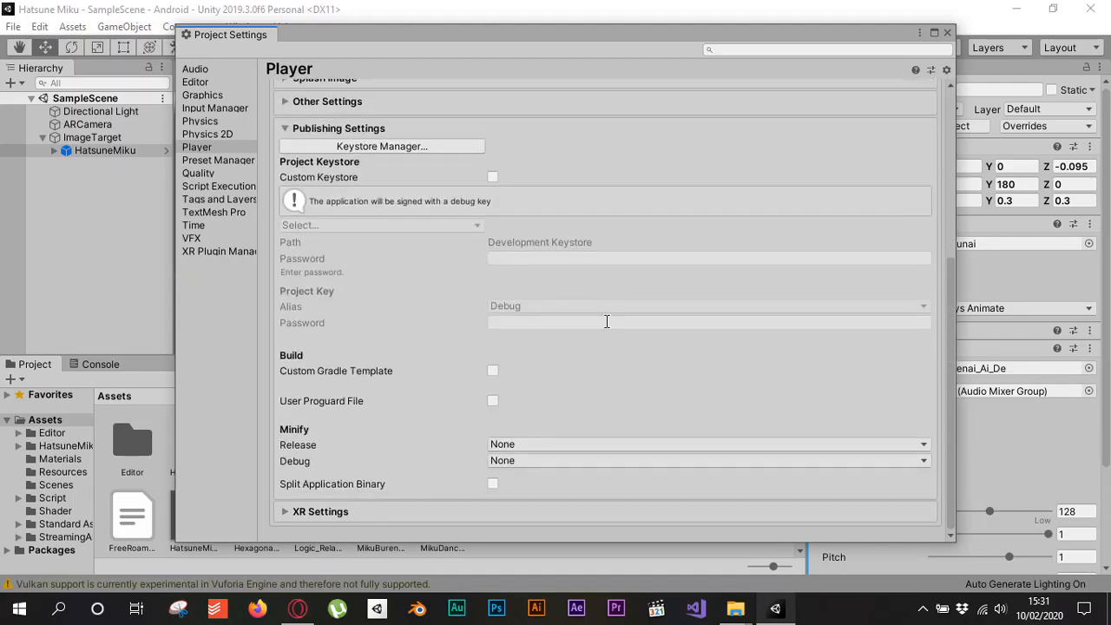
pyautogui.scroll(15, 610, 305)
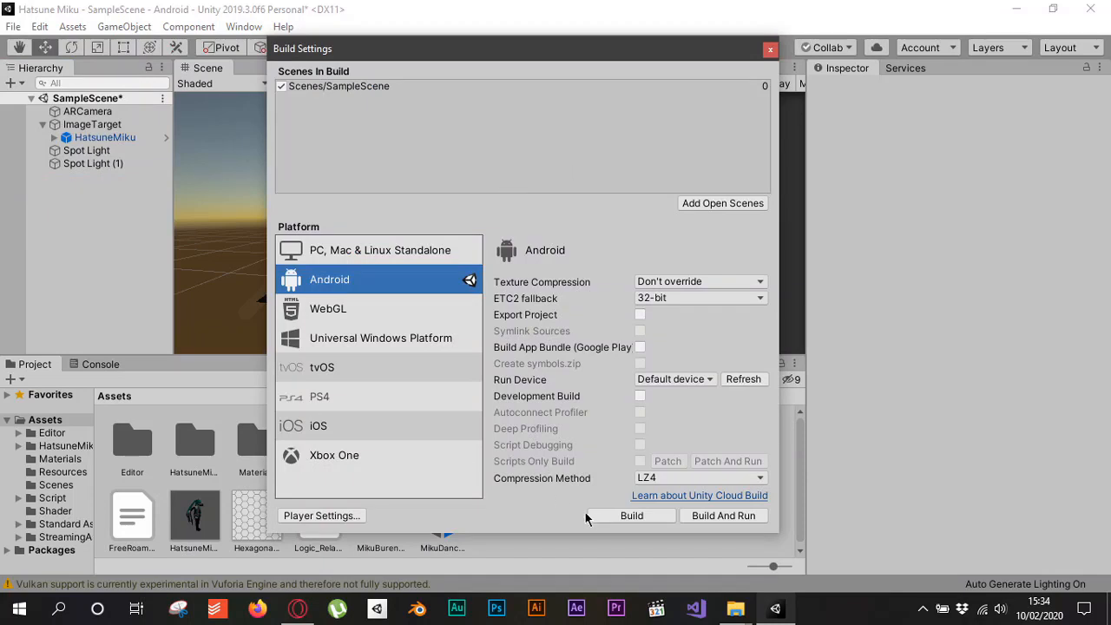
# Step: Build the Android app and save the APK as MikuDance in the Hatsune Miku project folder
pyautogui.click(629, 521)
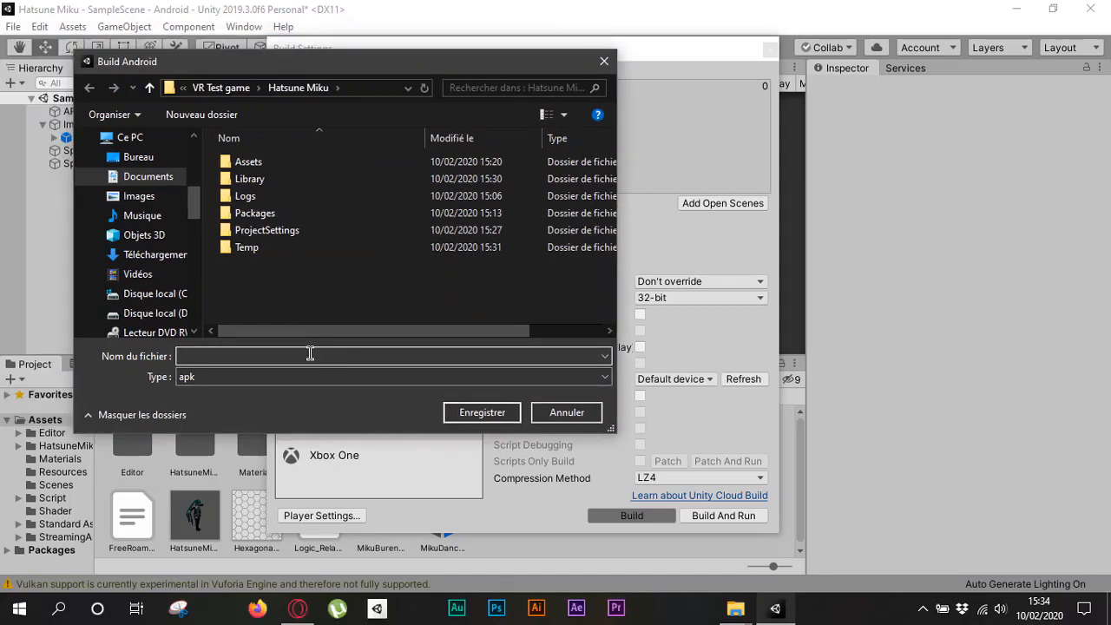
pyautogui.write('Miku')
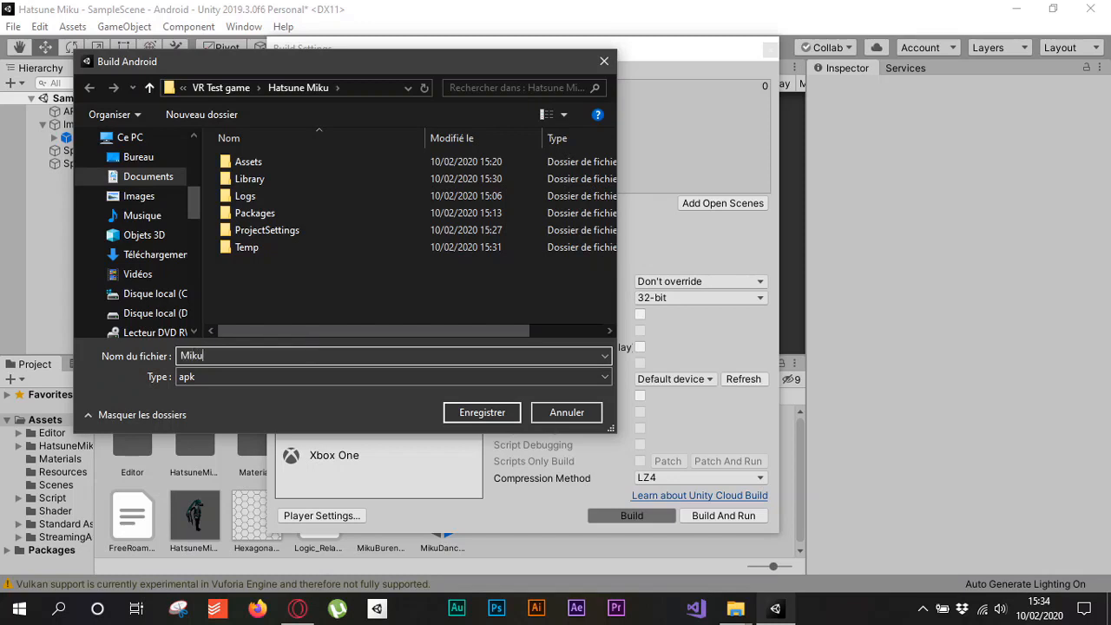
pyautogui.write('DAn')
pyautogui.press('BackSpace')
pyautogui.press('BackSpace')
pyautogui.write('ance')
pyautogui.click(494, 407)
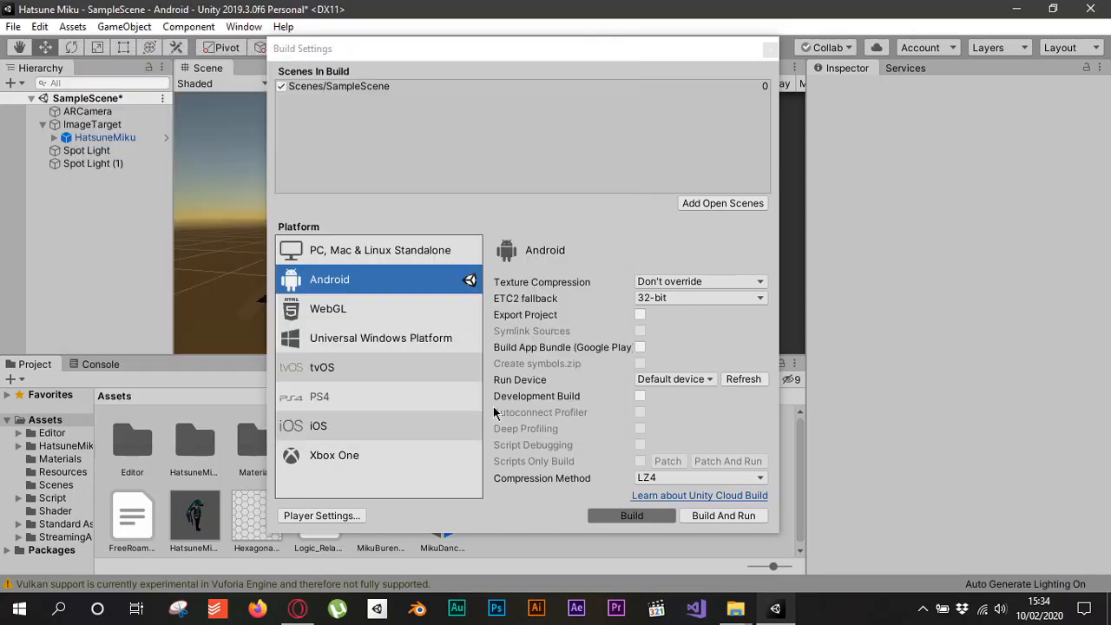